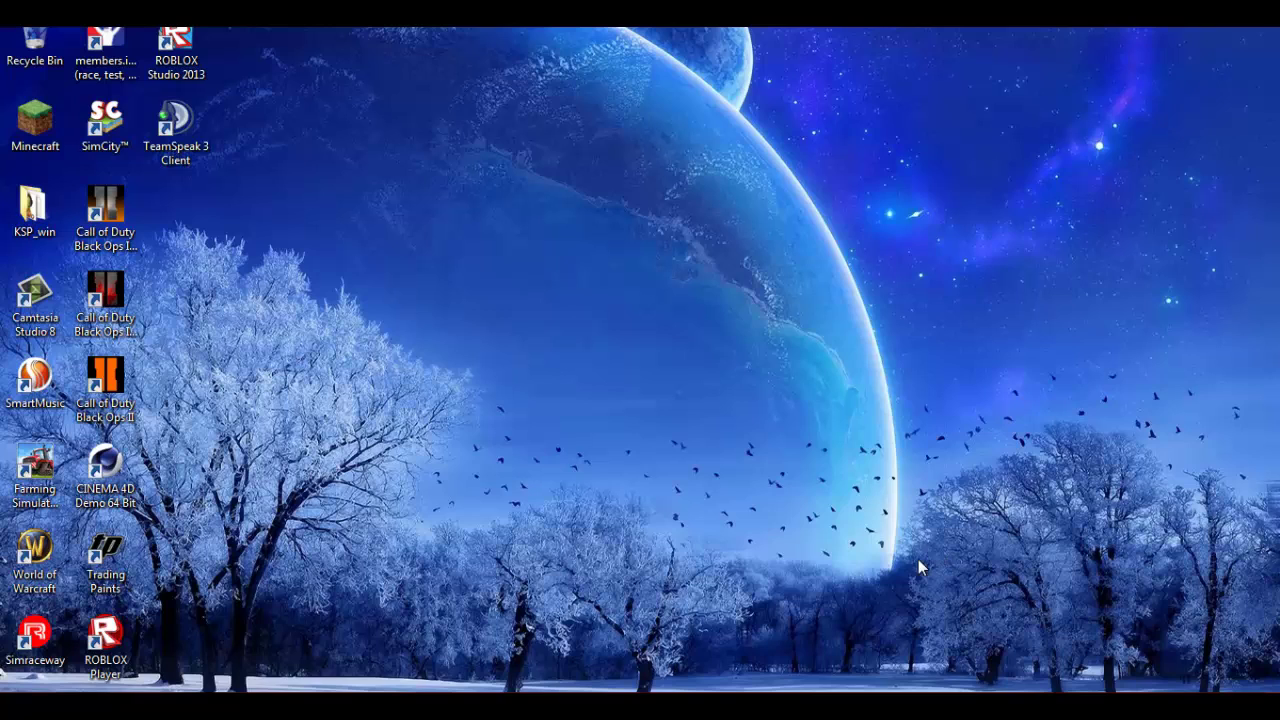
left_click_drag(237, 28, 2, 688)
left_click(261, 308)
left_click_drag(226, 27, 2, 687)
left_click(238, 526)
left_click_drag(247, 27, 3, 688)
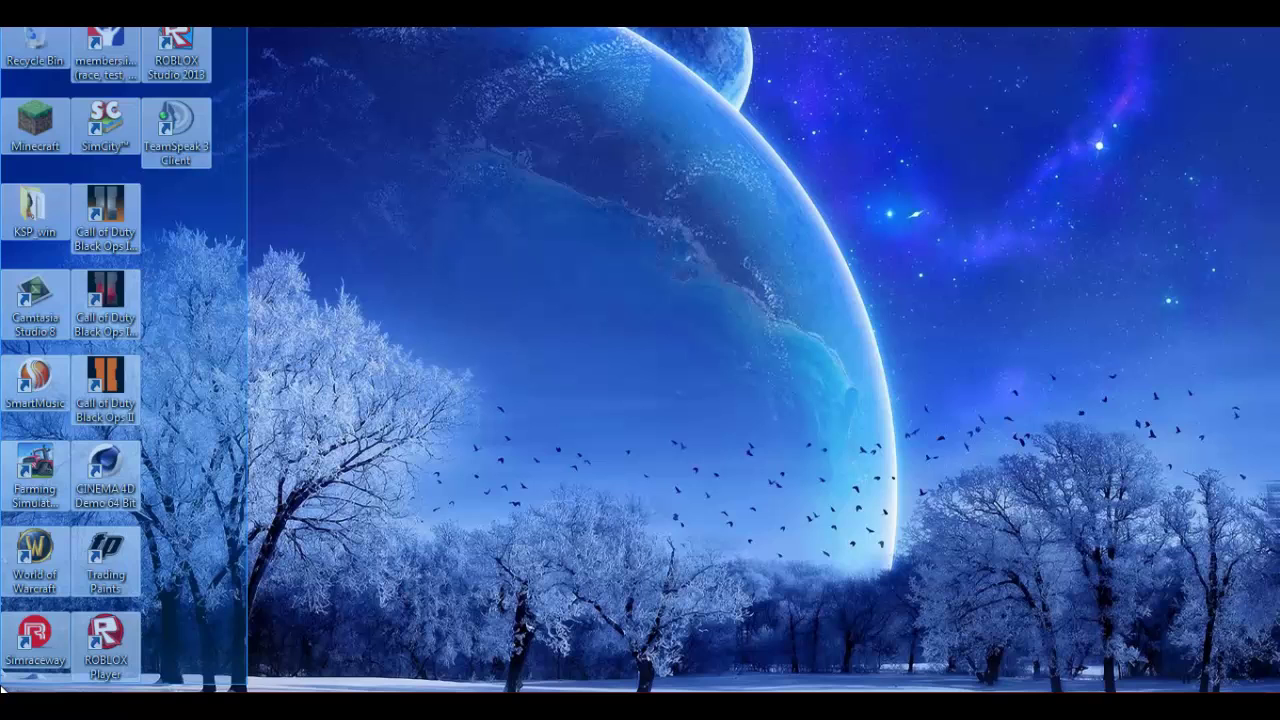
left_click_drag(3, 688, 298, 377)
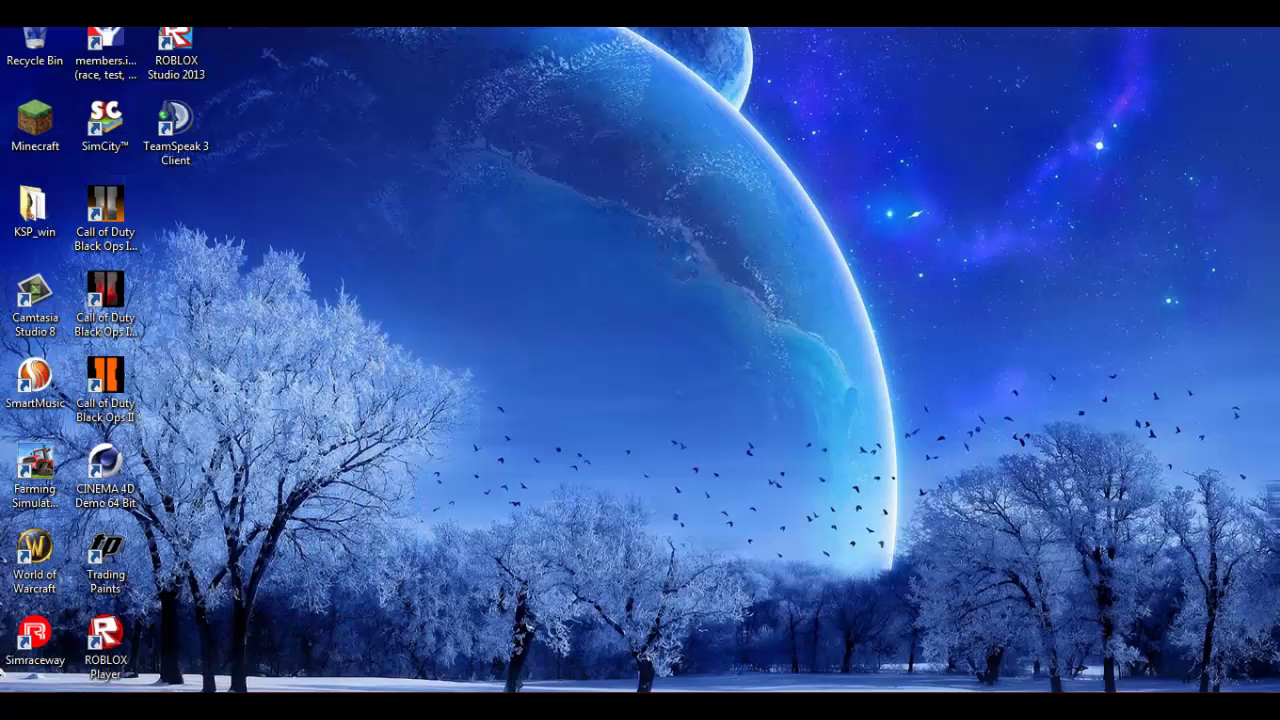
left_click_drag(279, 27, 3, 688)
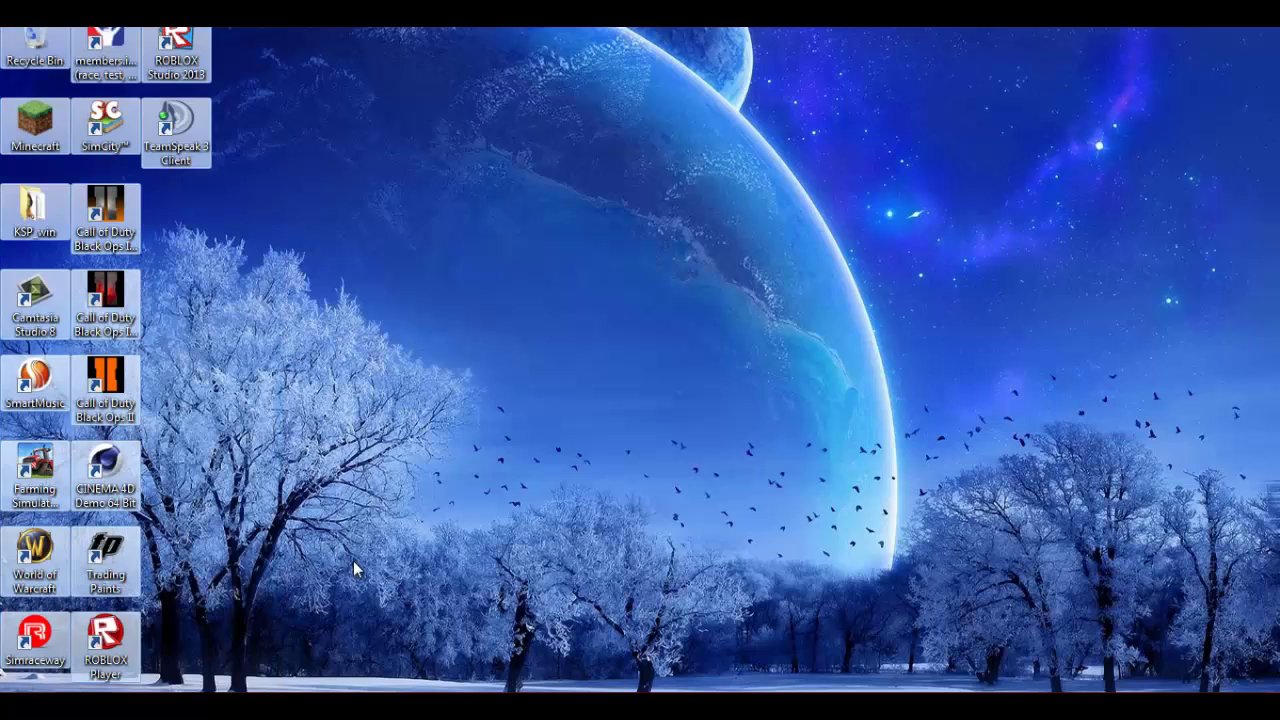
left_click(353, 560)
left_click_drag(252, 27, 452, 515)
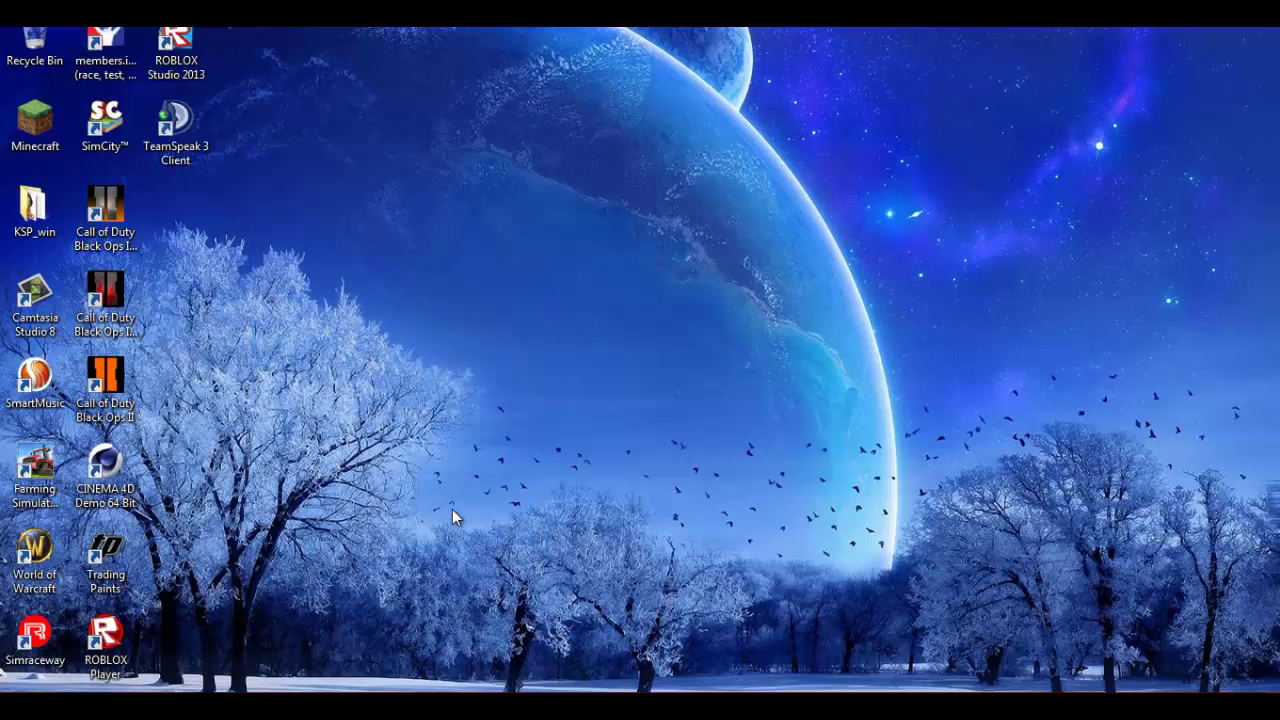
left_click_drag(195, 78, 1279, 654)
left_click_drag(237, 28, 3, 688)
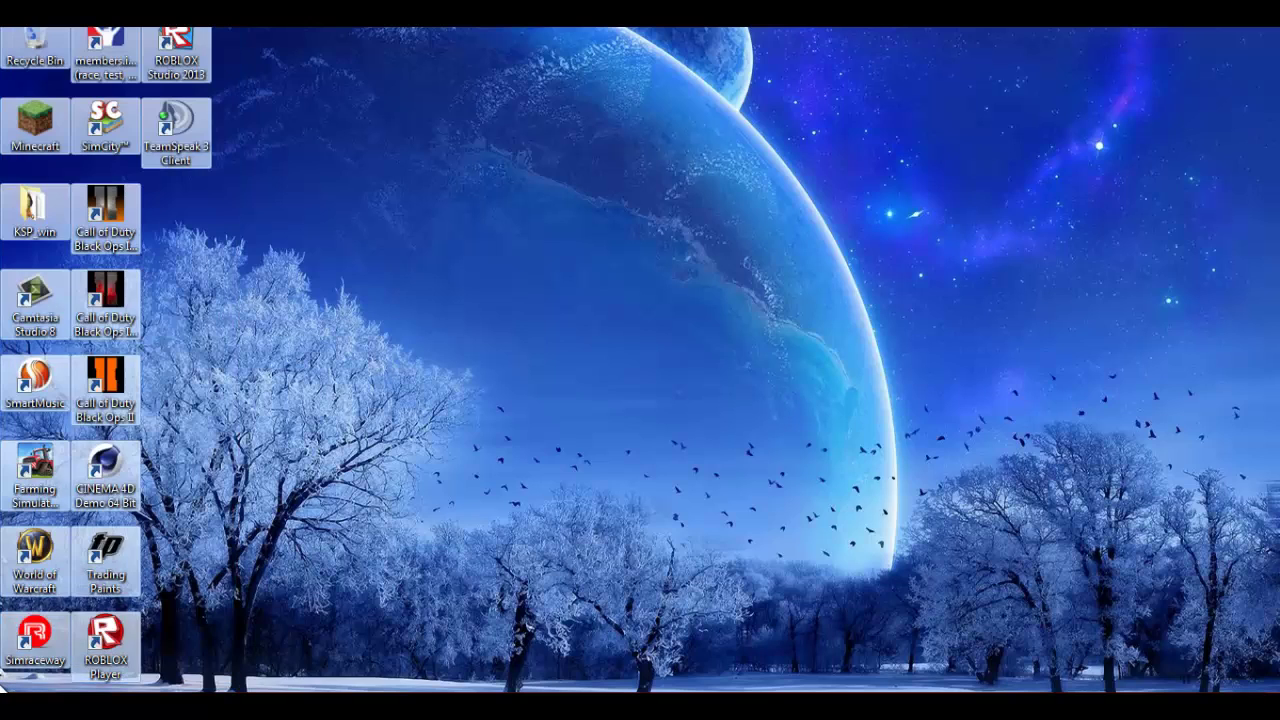
left_click(379, 598)
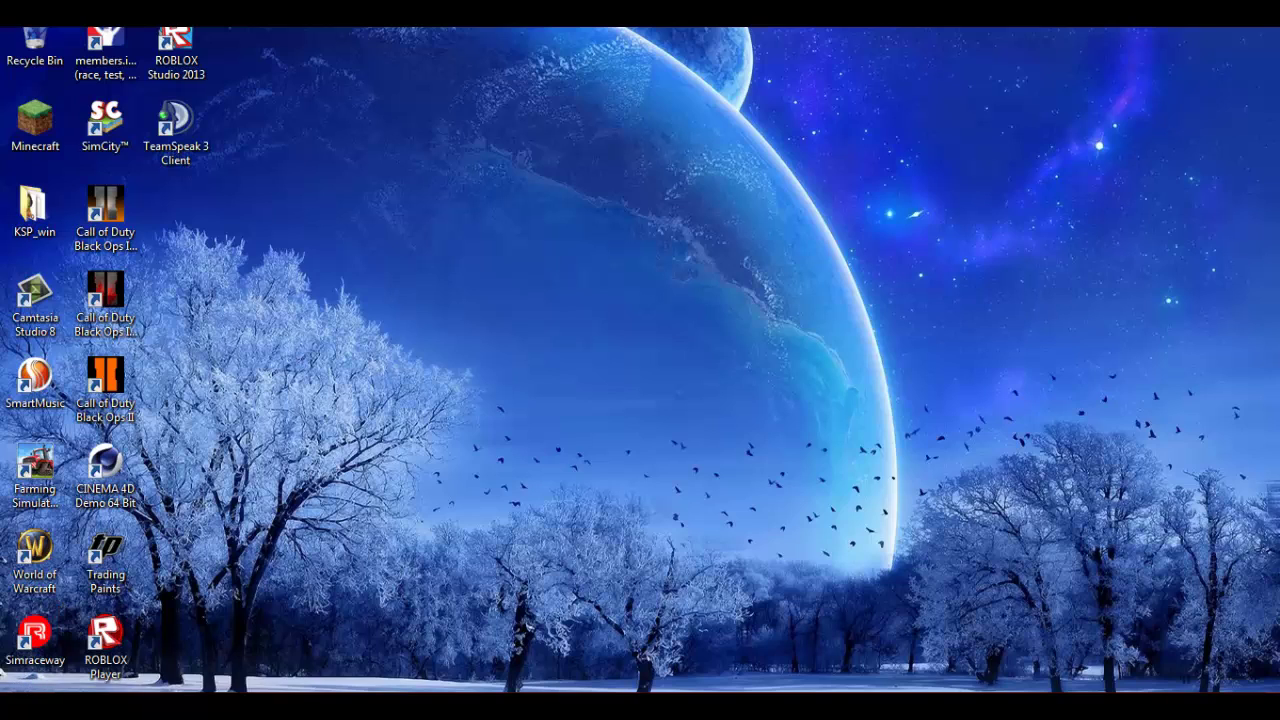
Step: Launch Disk Cleanup from the accessory system tools and have it scan drive C: for files that can be removed
left_click(28, 705)
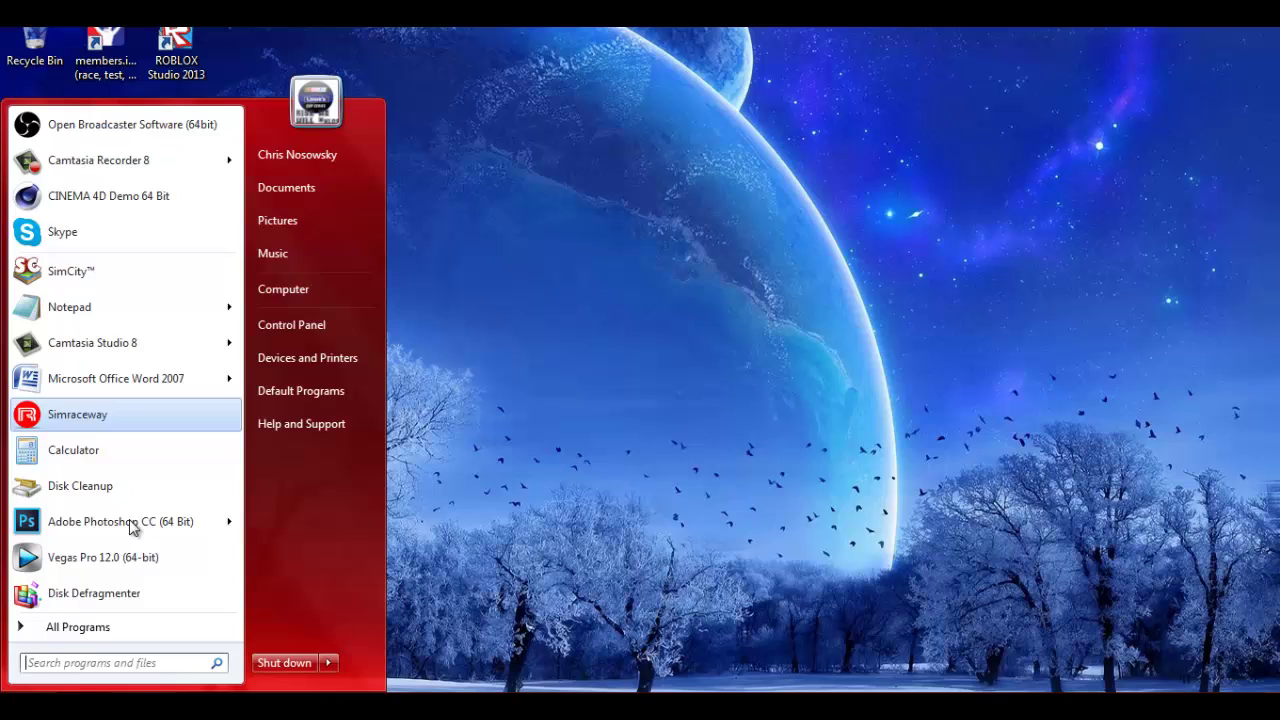
left_click(80, 627)
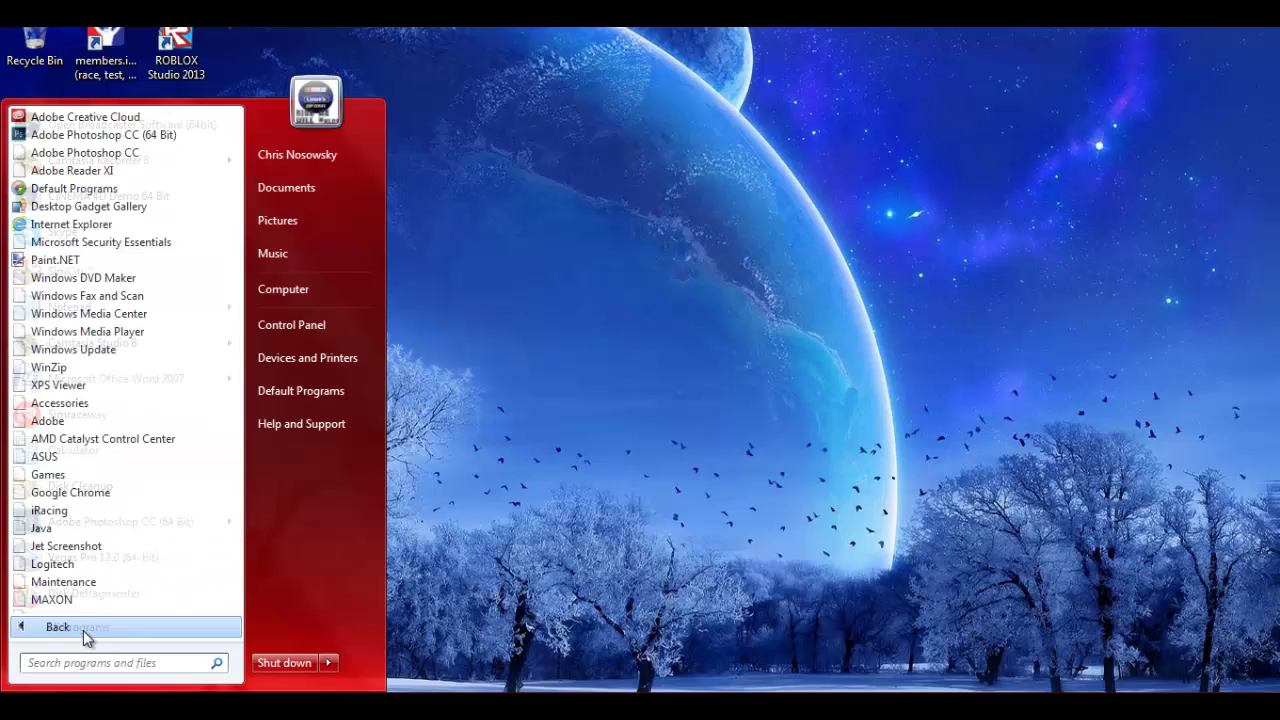
left_click(60, 404)
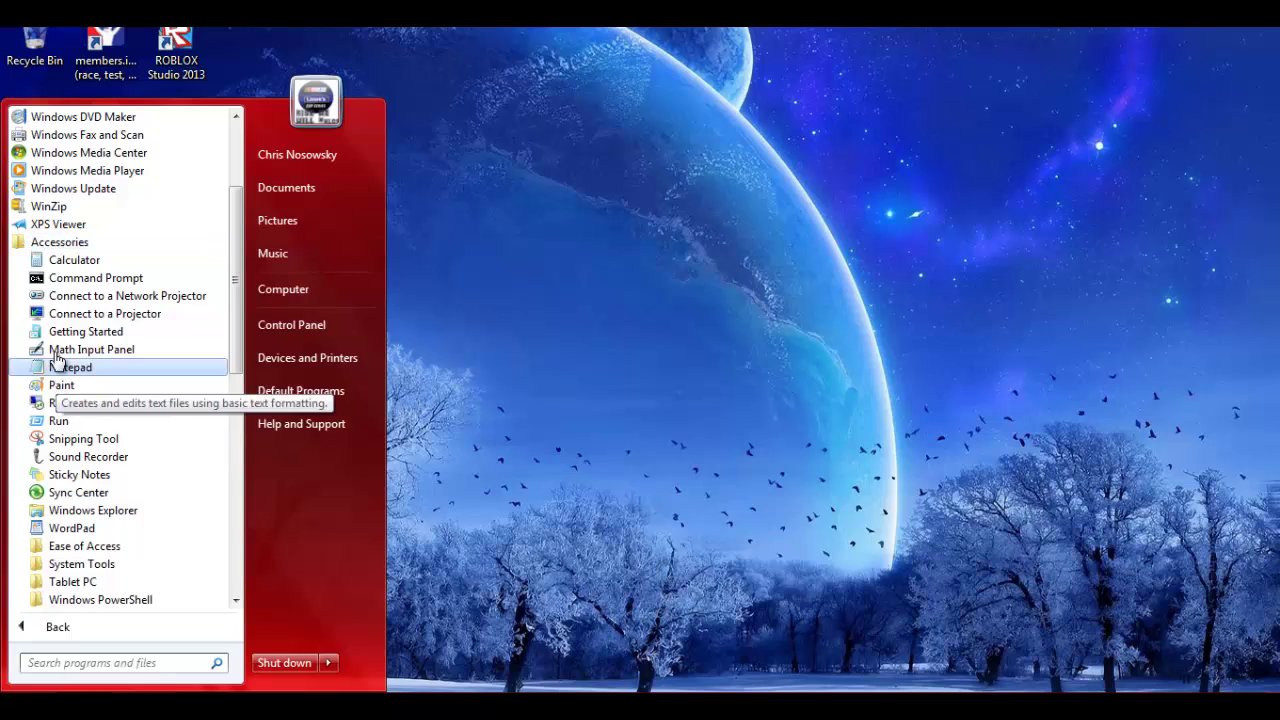
scroll(98, 476, "down", 1)
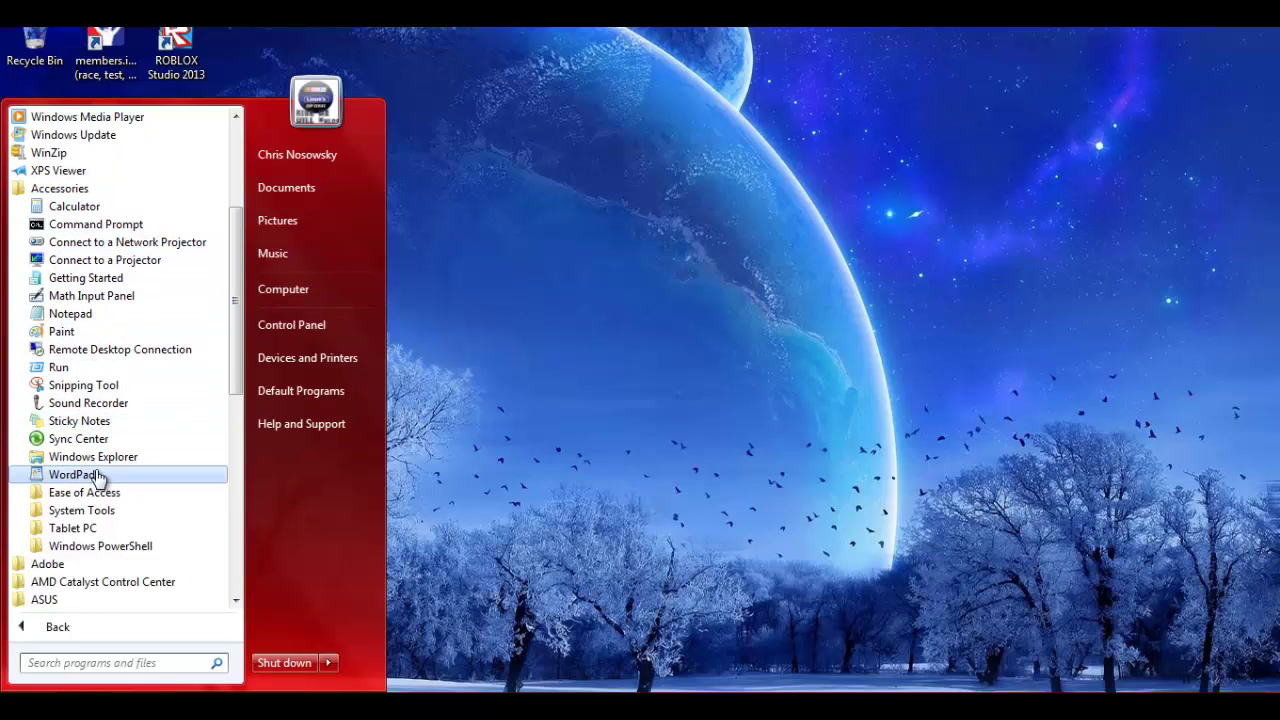
left_click(84, 510)
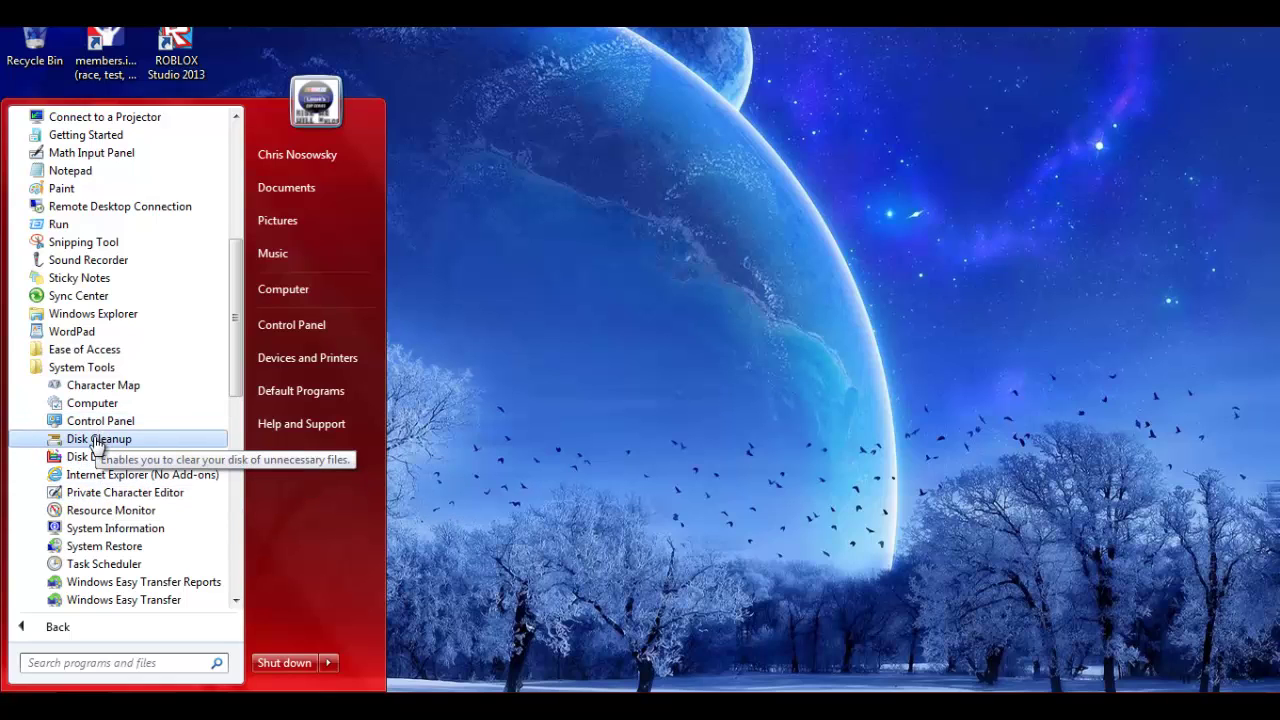
left_click(97, 441)
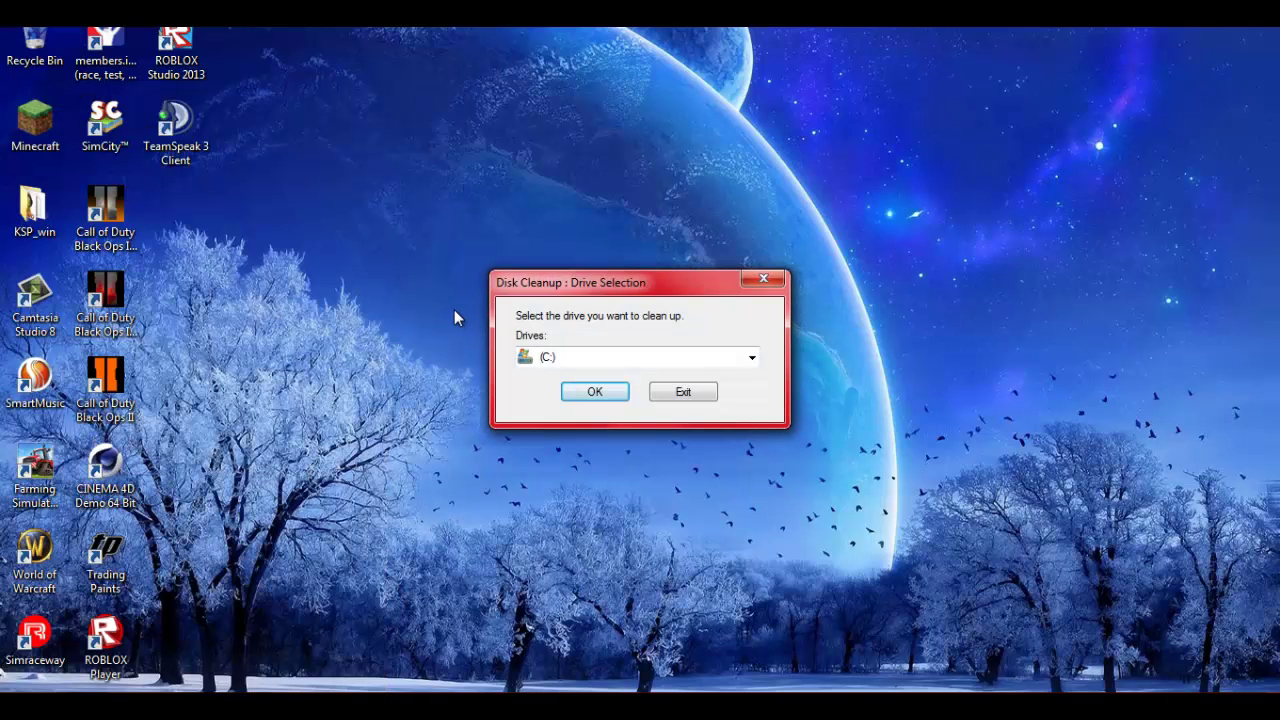
left_click(590, 394)
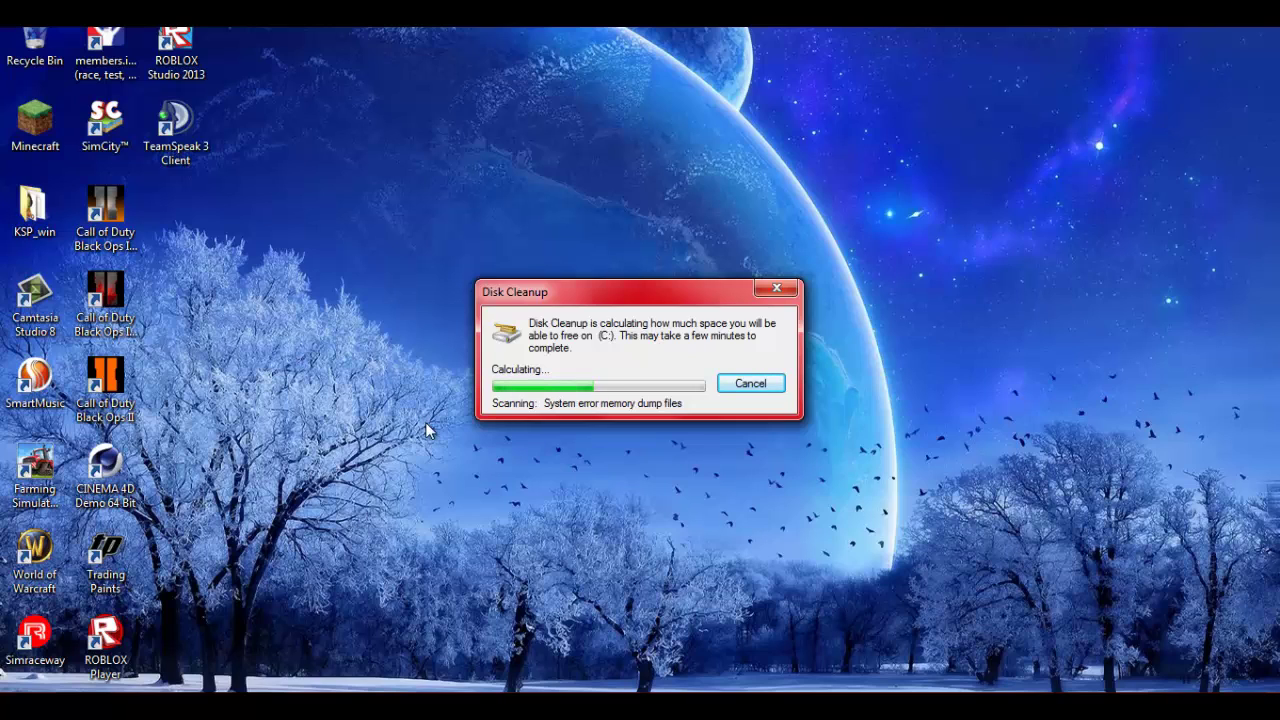
left_click_drag(442, 28, 2, 687)
left_click(330, 524)
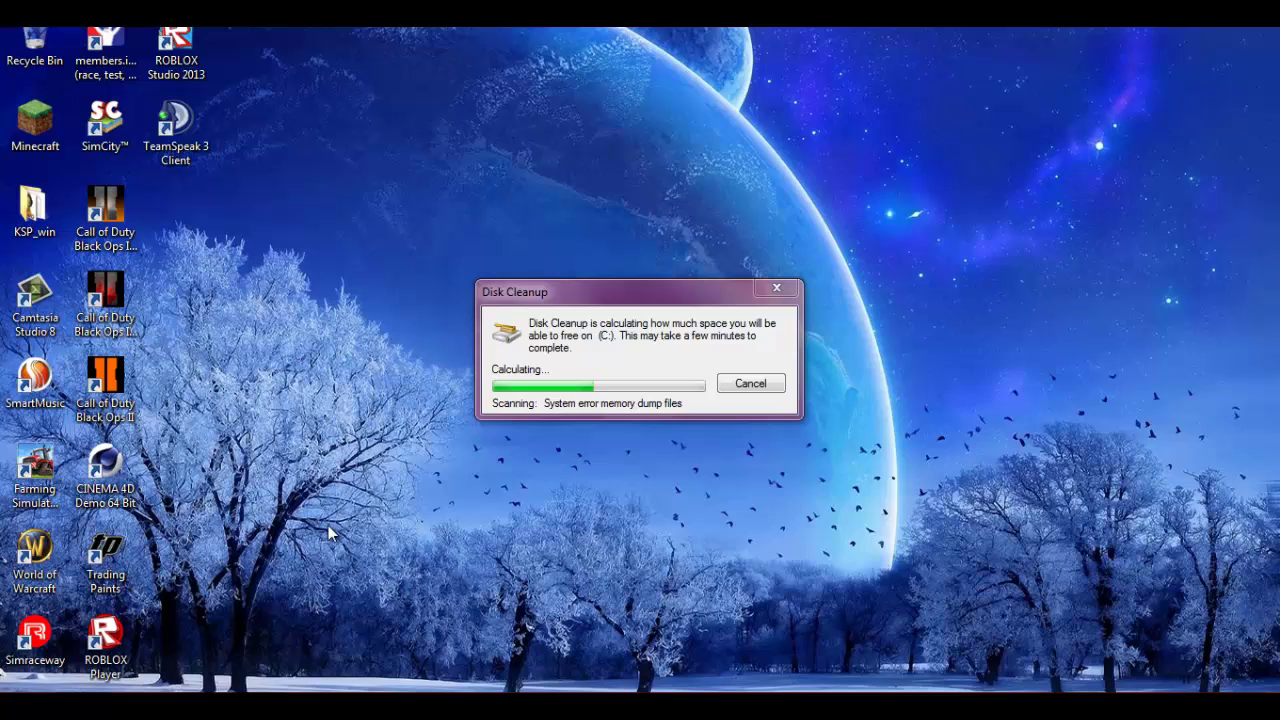
left_click(510, 290)
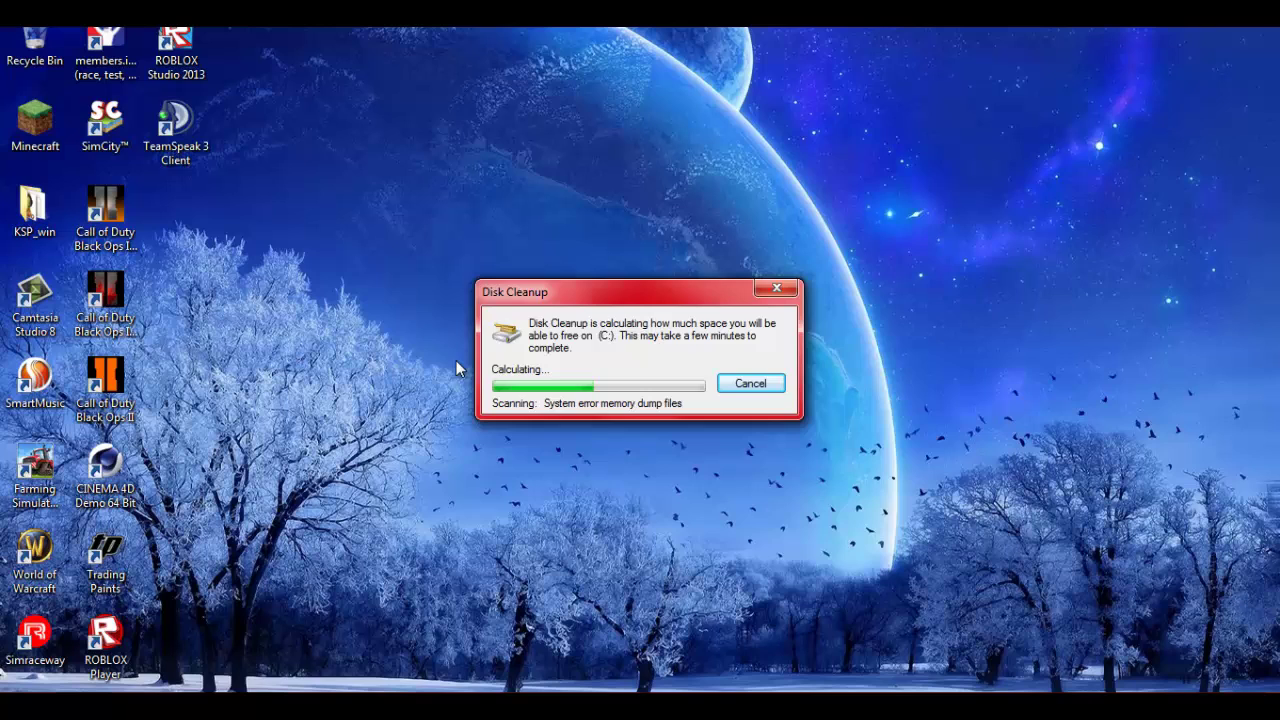
left_click_drag(510, 299, 484, 309)
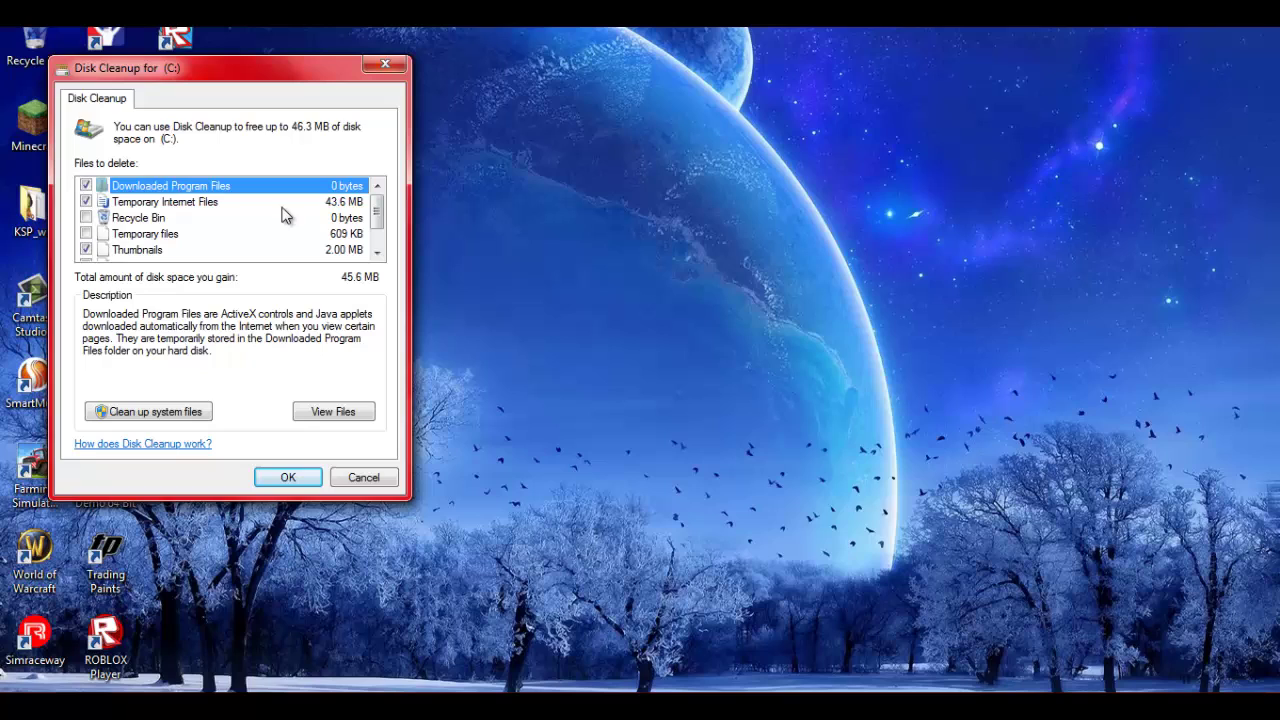
Step: Include the Recycle Bin, temporary files, and the per-user and system archived Windows Error Reports in the files to delete
left_click_drag(84, 82, 63, 100)
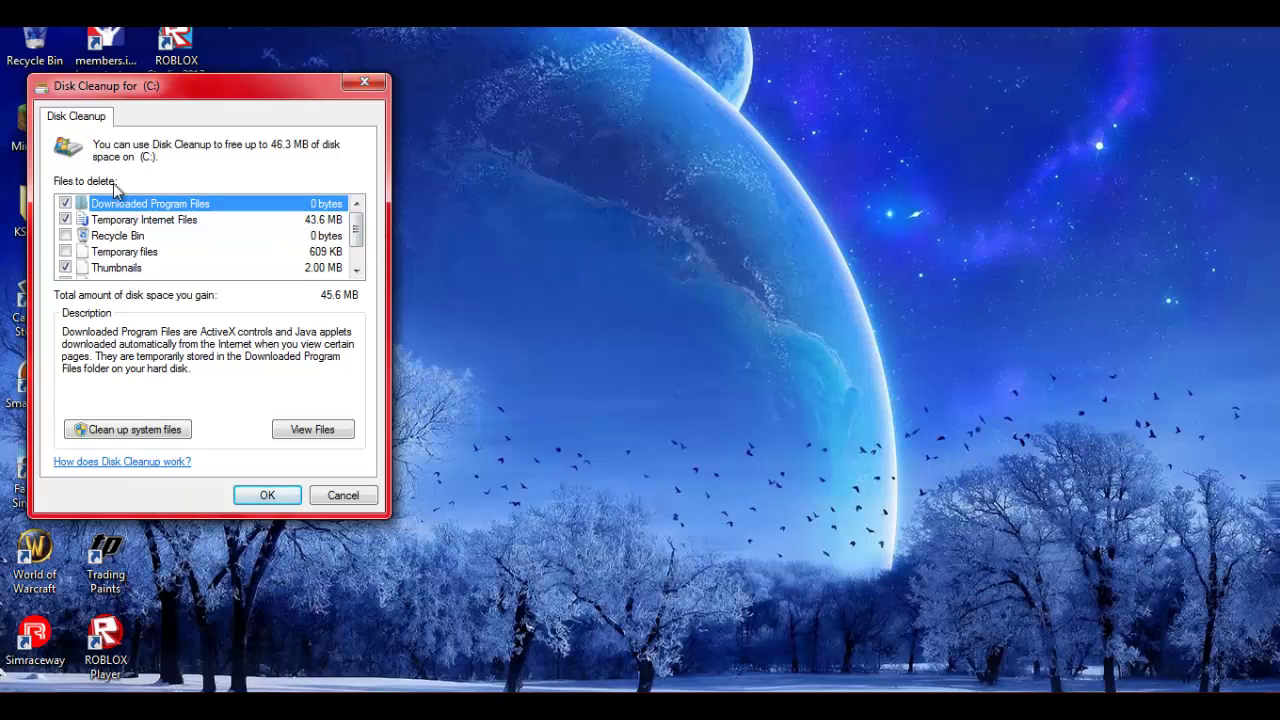
left_click(65, 251)
scroll(364, 225, "down", 3)
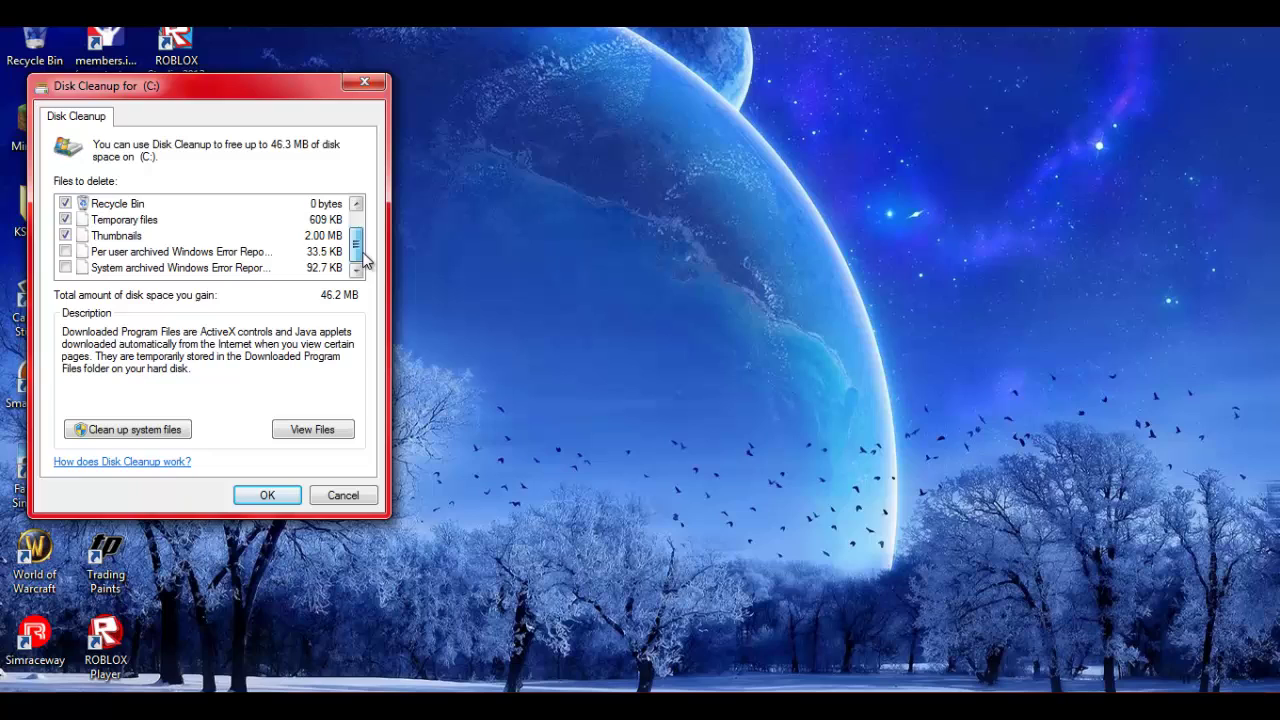
left_click(66, 268)
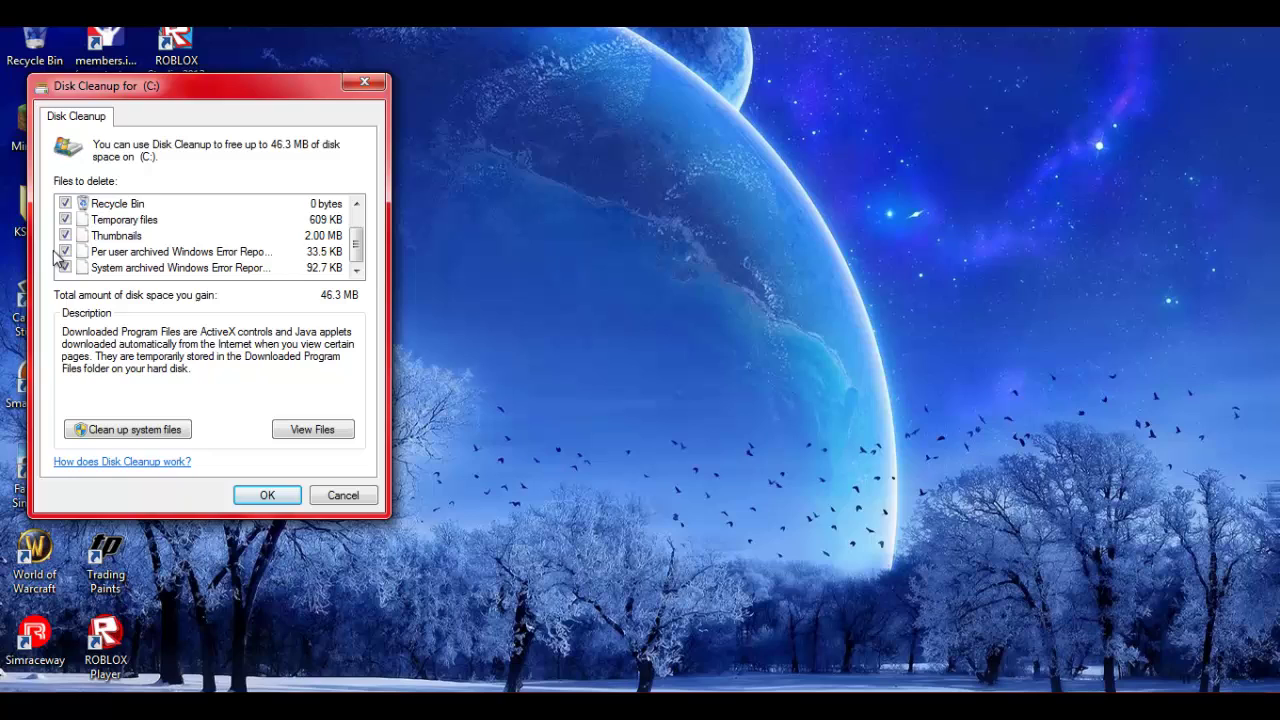
scroll(360, 260, "up", 2)
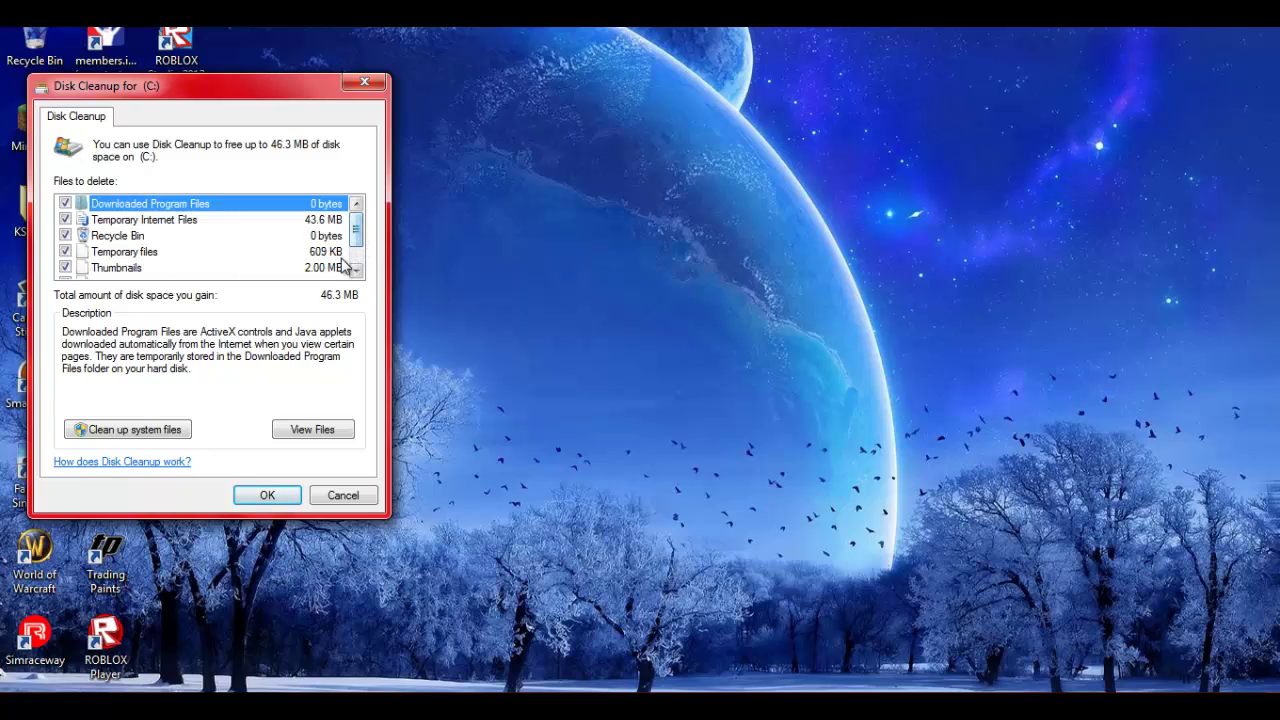
scroll(343, 265, "down", 1)
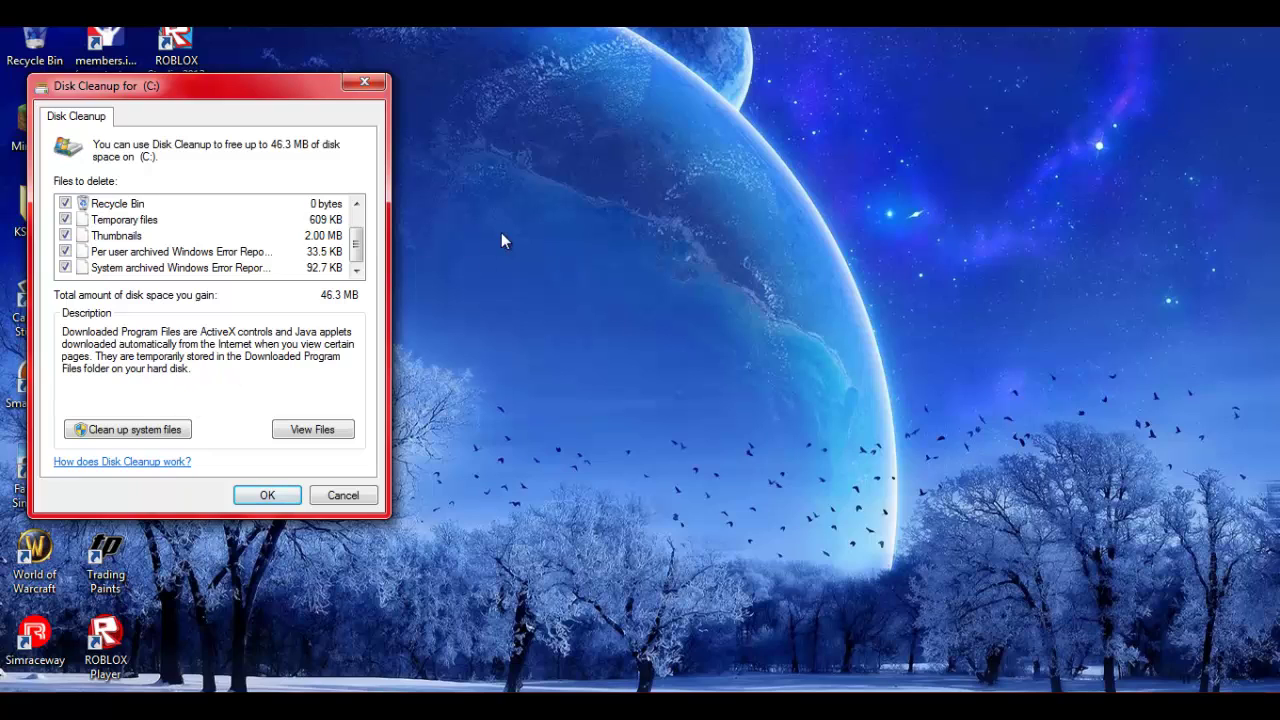
mouse_move(358, 248)
left_mouse_down()
mouse_move(363, 214)
mouse_move(374, 266)
left_mouse_up()
Step: Run the cleanup of drive C: and confirm the permanent deletion of the chosen files
left_click(268, 494)
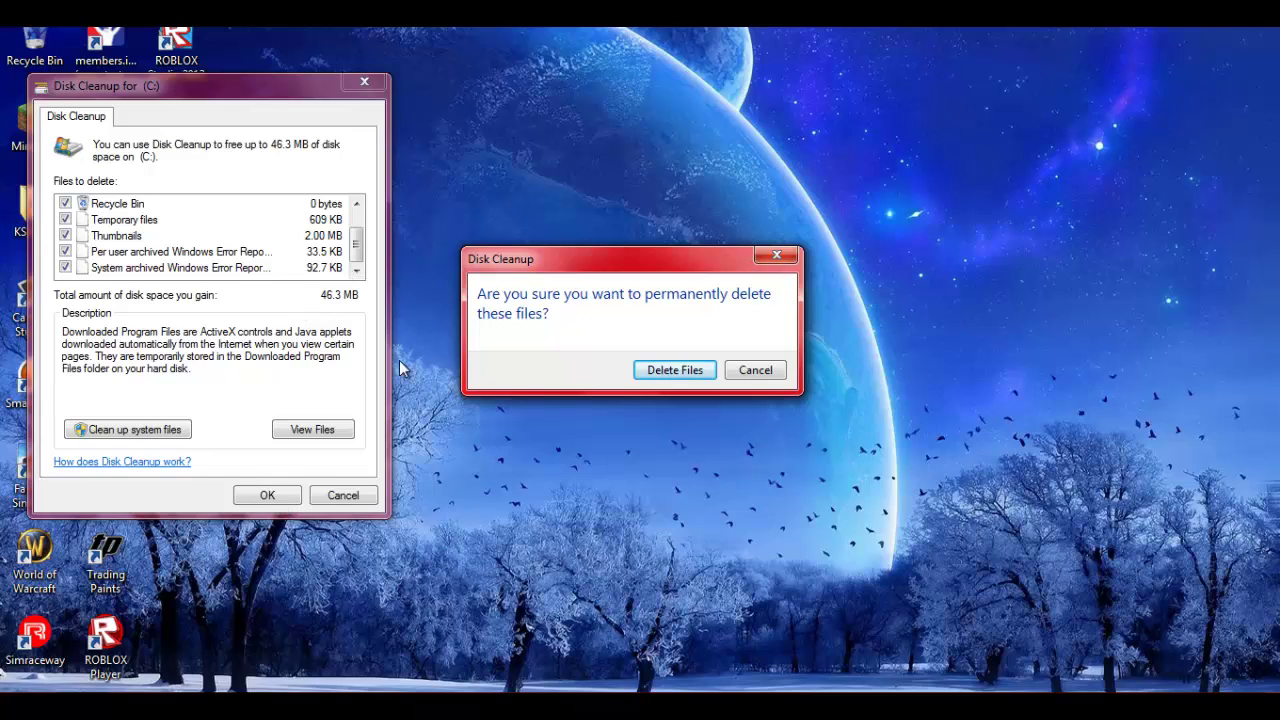
left_click_drag(496, 270, 469, 293)
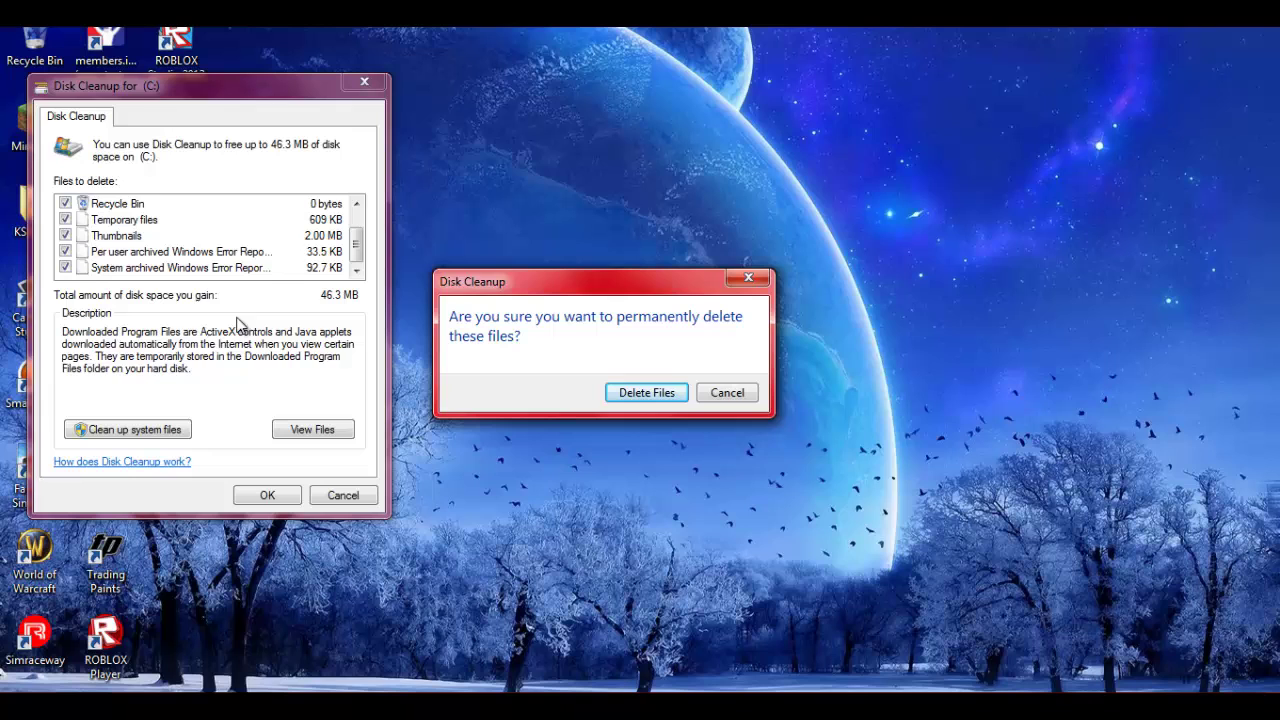
left_click(645, 393)
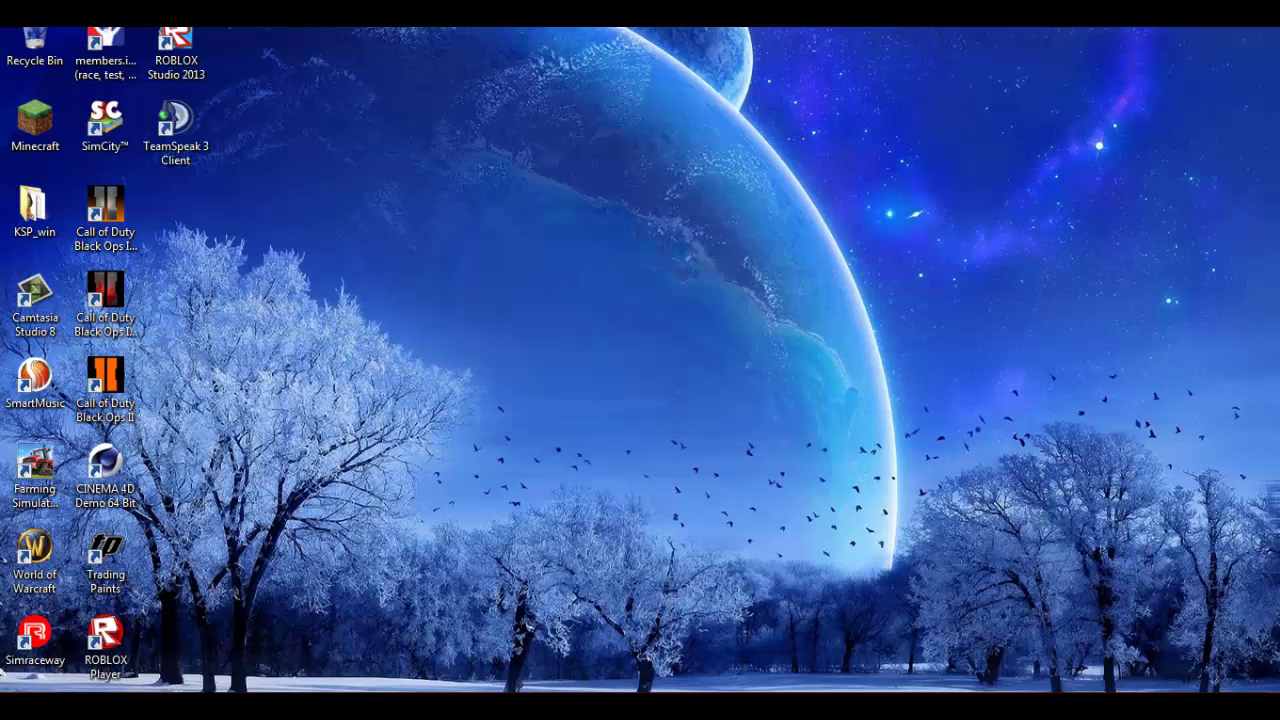
left_click_drag(357, 28, 3, 685)
left_click_drag(284, 27, 3, 688)
left_click_drag(334, 27, 3, 690)
left_click(601, 532)
Step: Launch Disk Defragmenter from the accessory system tools
key("super")
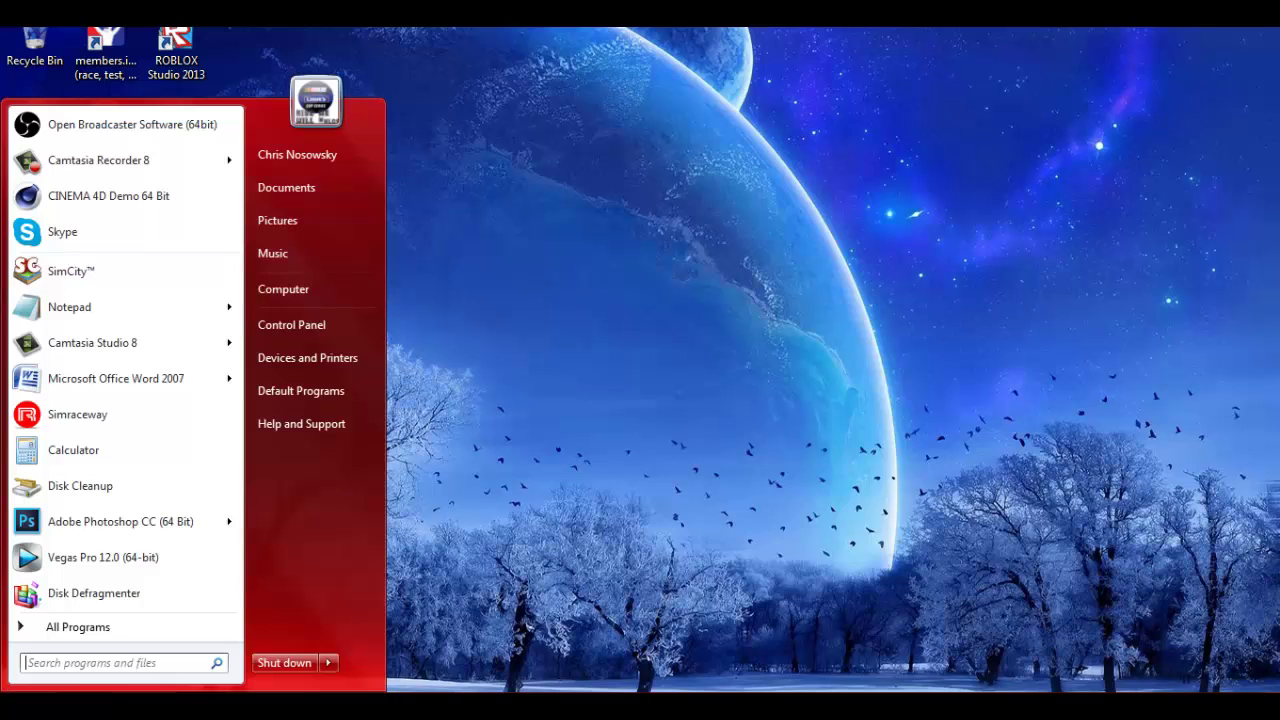
left_click(64, 630)
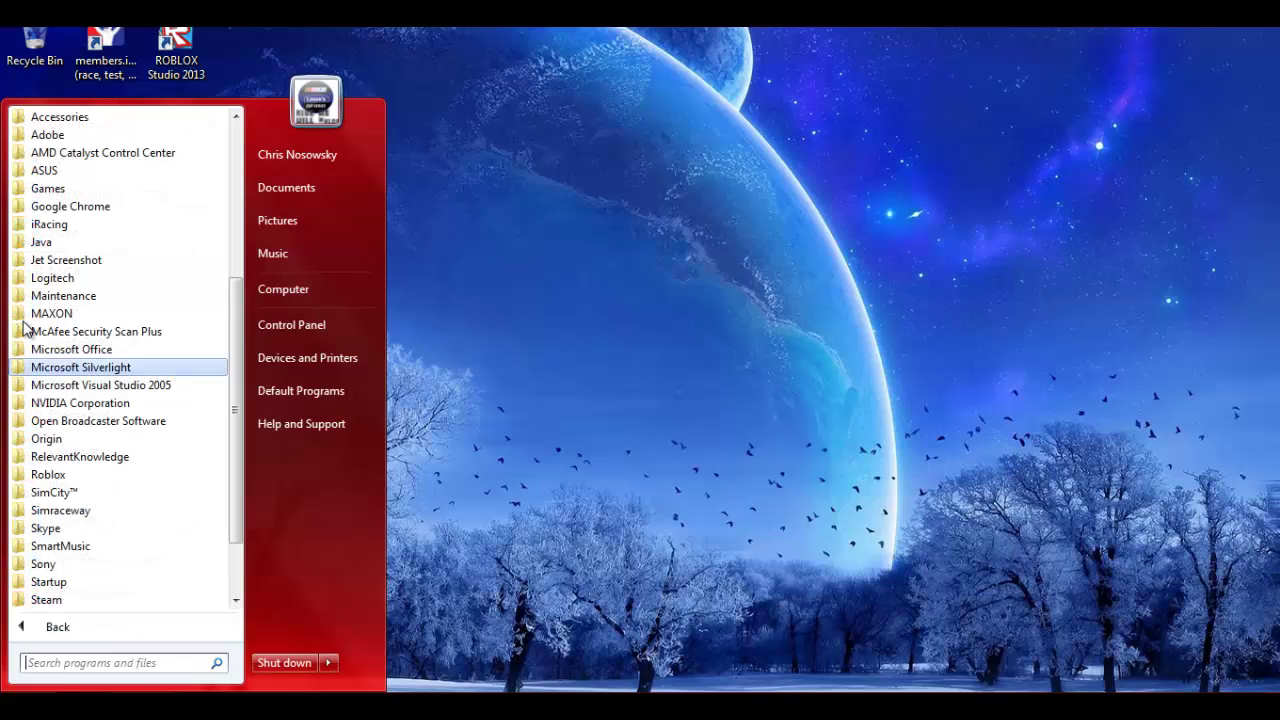
left_click(69, 119)
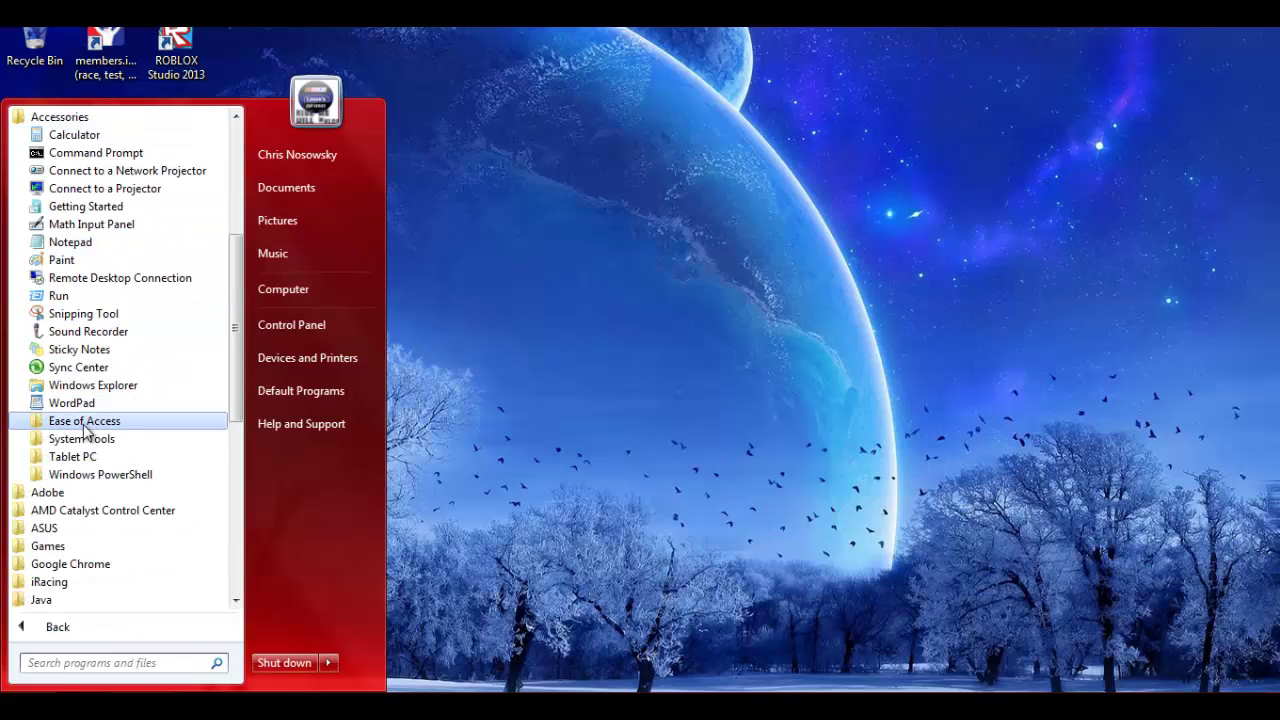
left_click(82, 438)
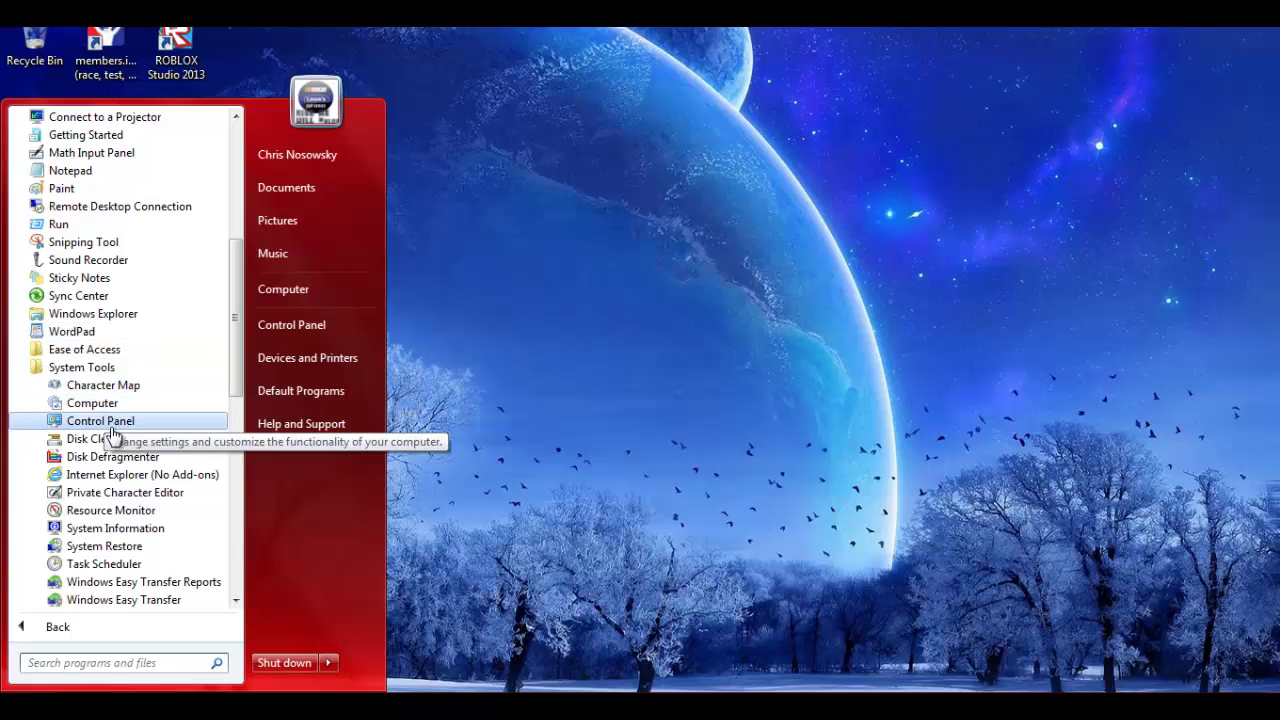
scroll(113, 436, "down", 1)
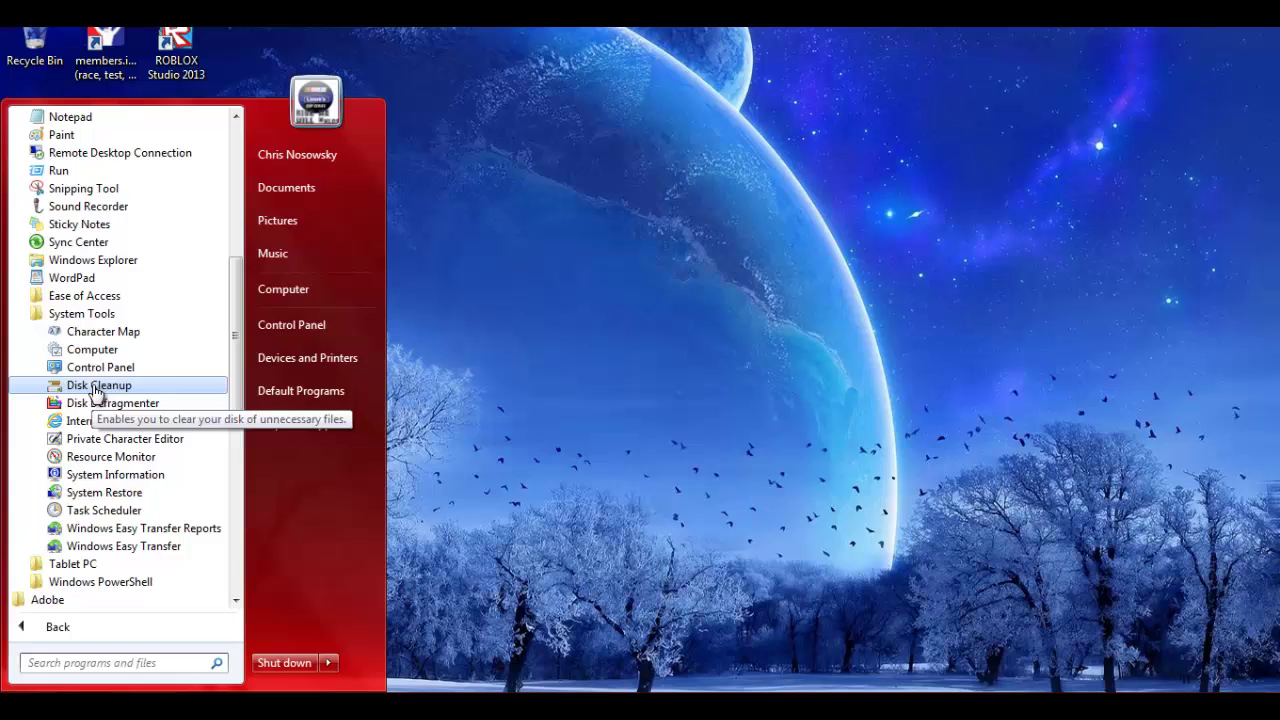
left_click(110, 403)
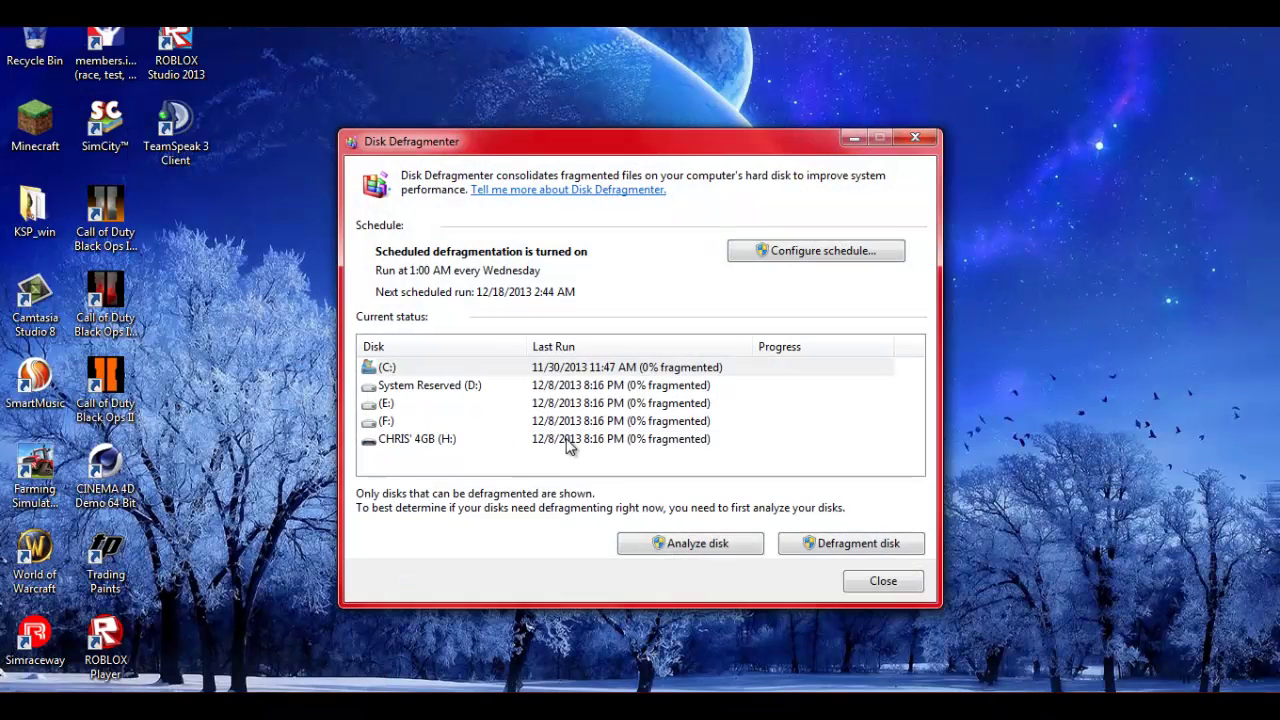
Step: Start a fragmentation analysis of drive C: and stop the operation
left_click(568, 447)
left_click(450, 367)
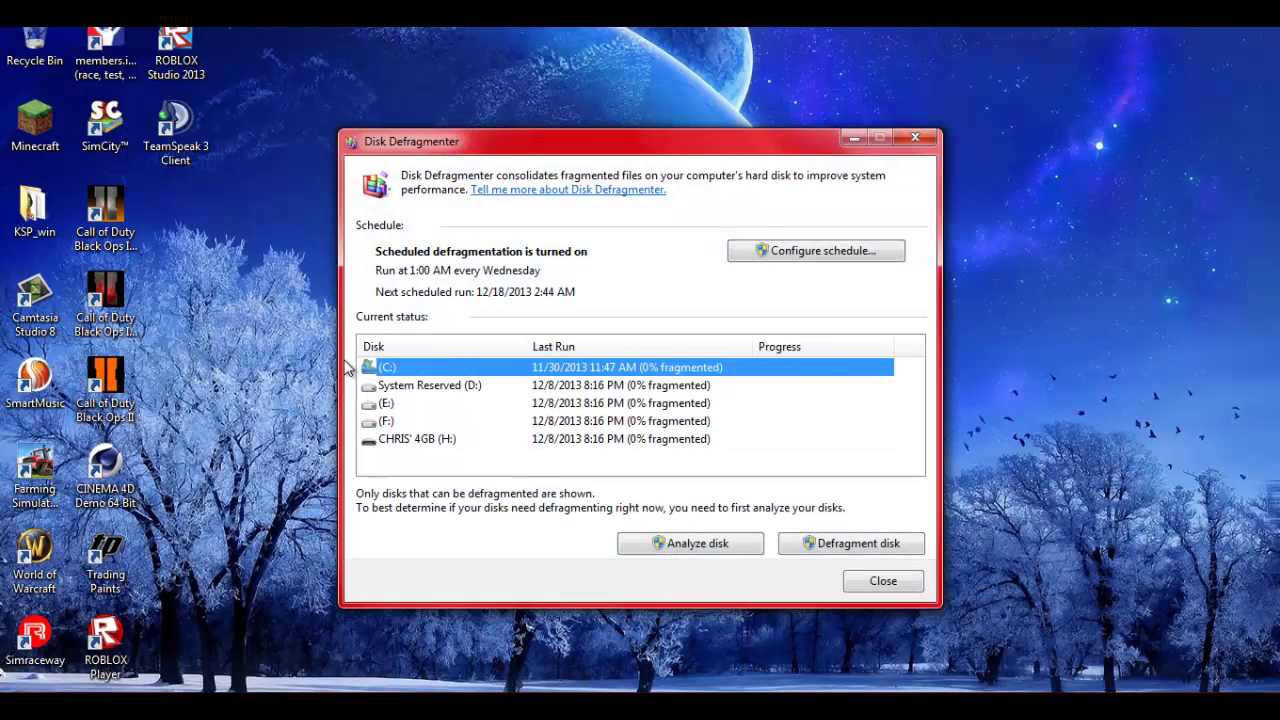
left_click(675, 548)
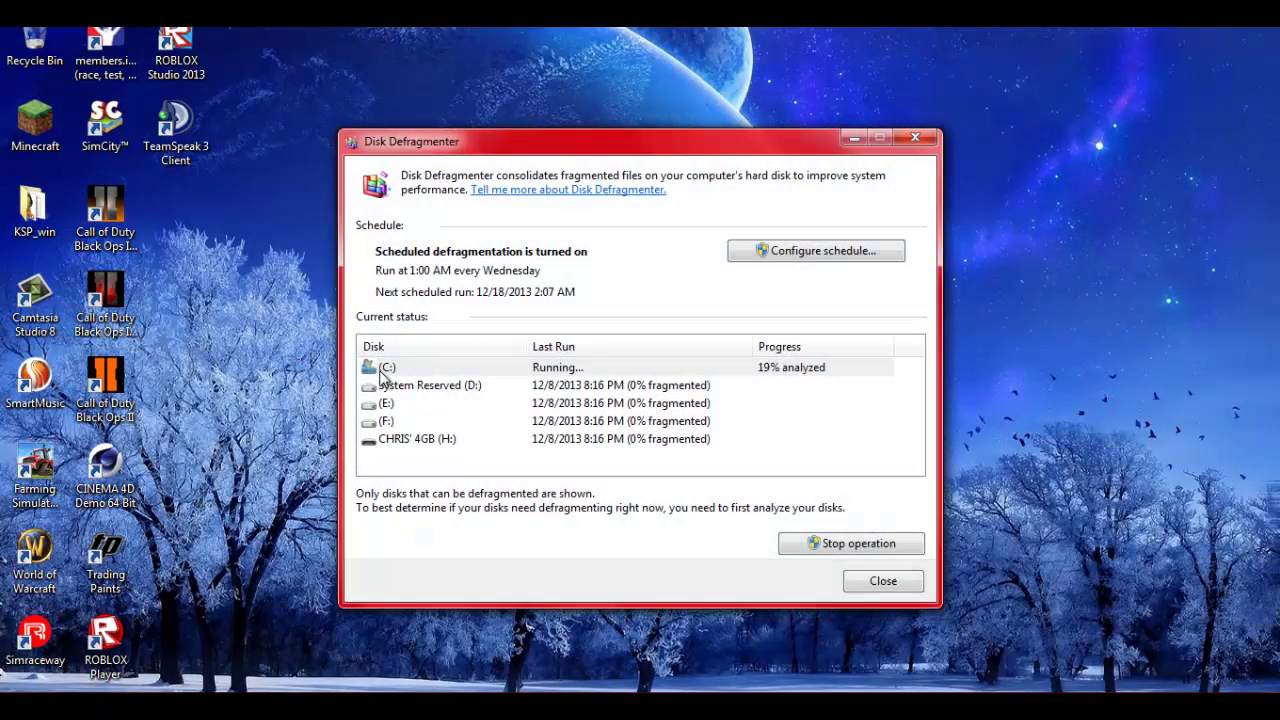
left_click(827, 544)
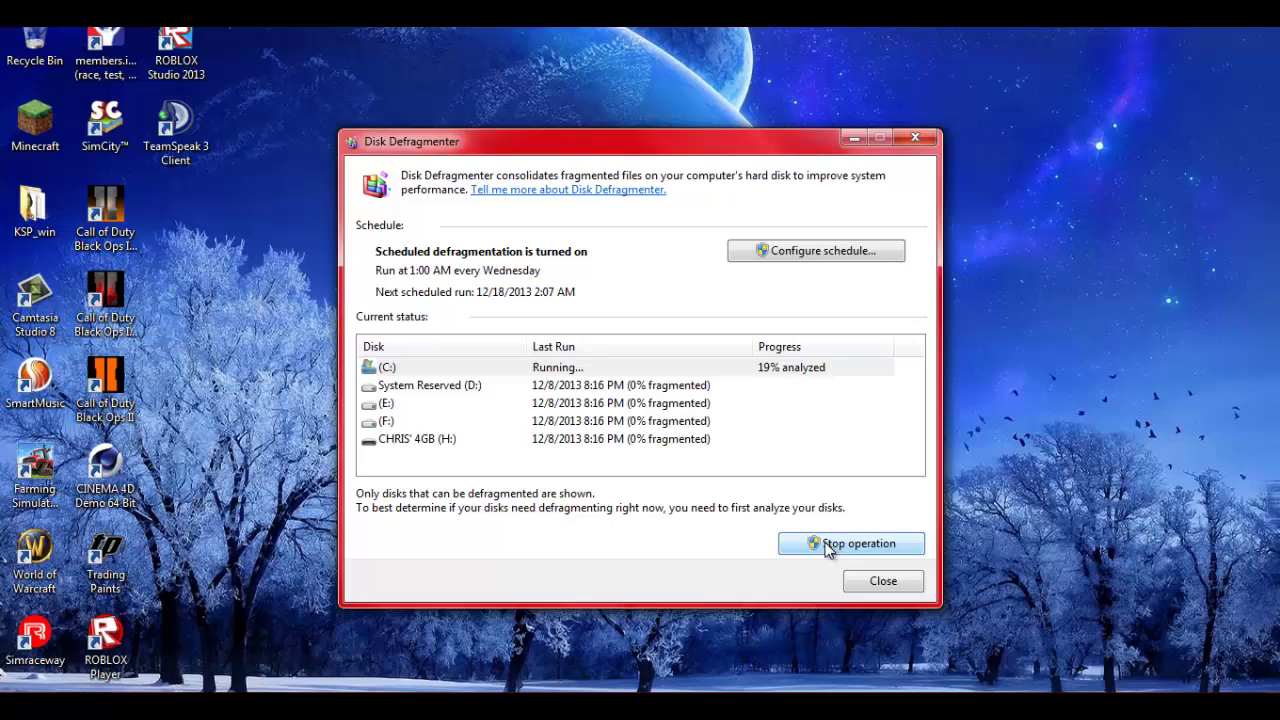
Step: Start defragmenting drive C:
left_click(418, 370)
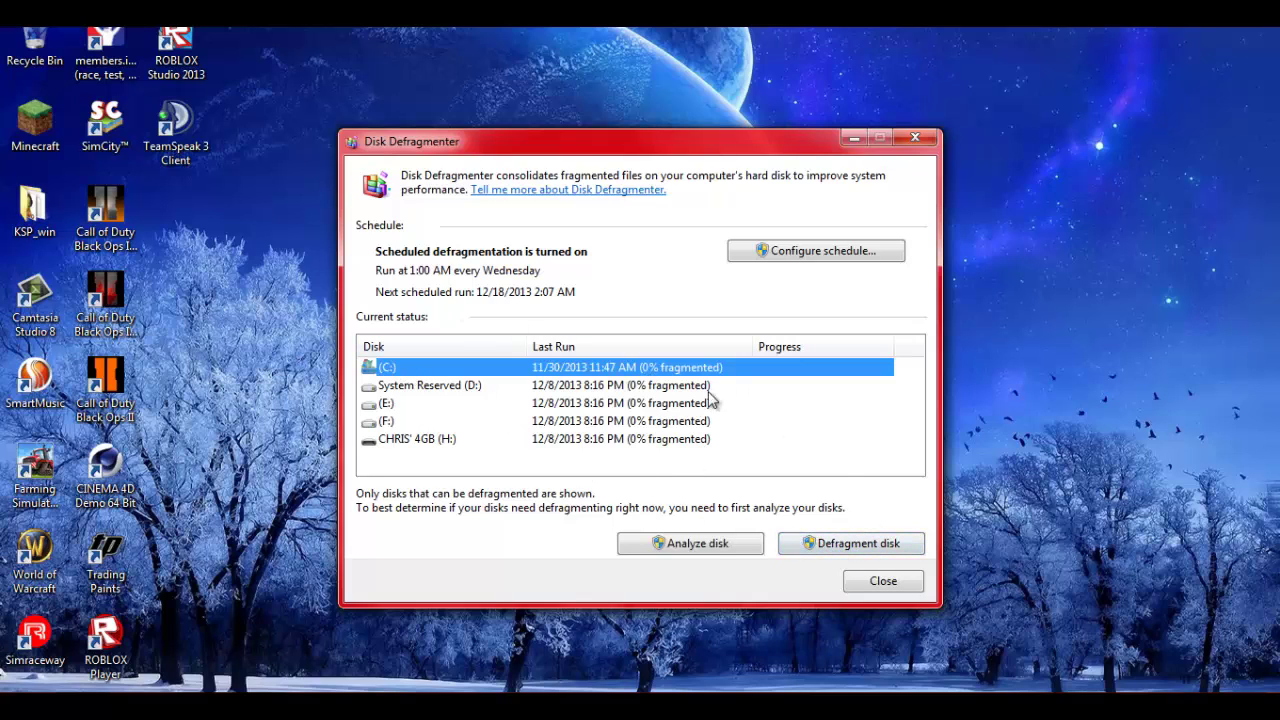
left_click(836, 548)
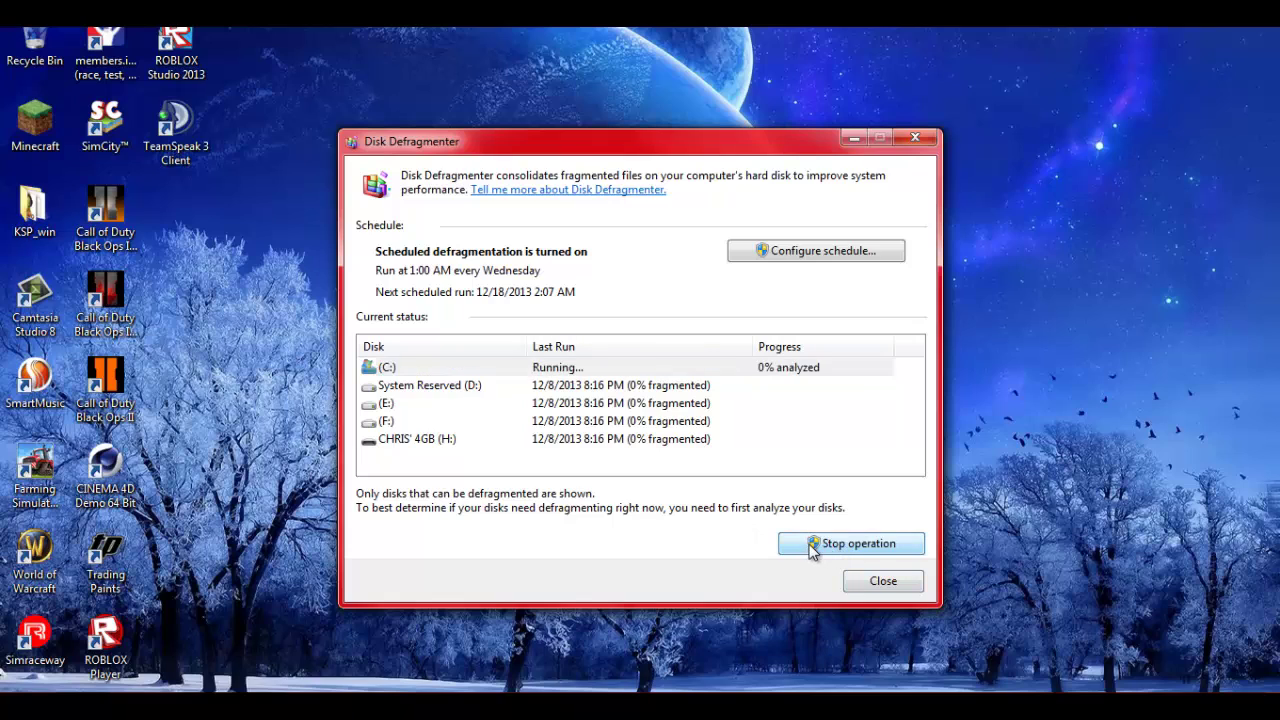
Step: Stop the defragmentation of drive C: and close Disk Defragmenter
left_click(815, 550)
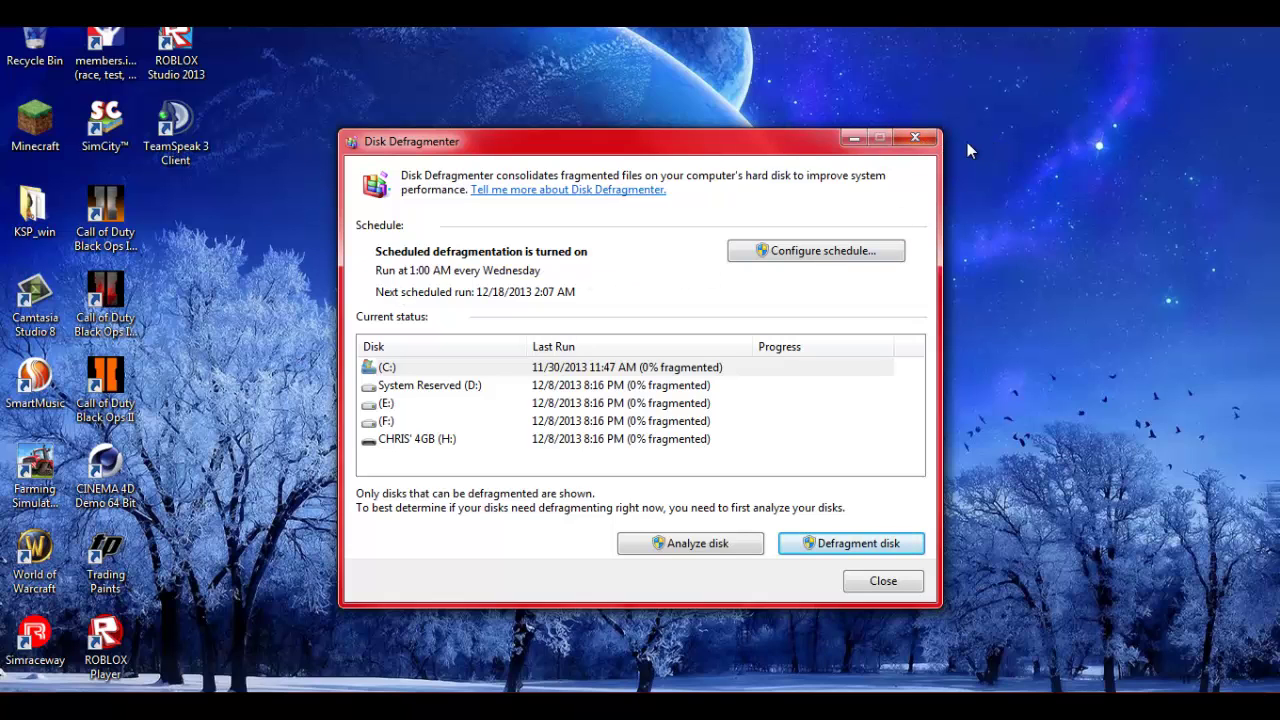
left_click(916, 138)
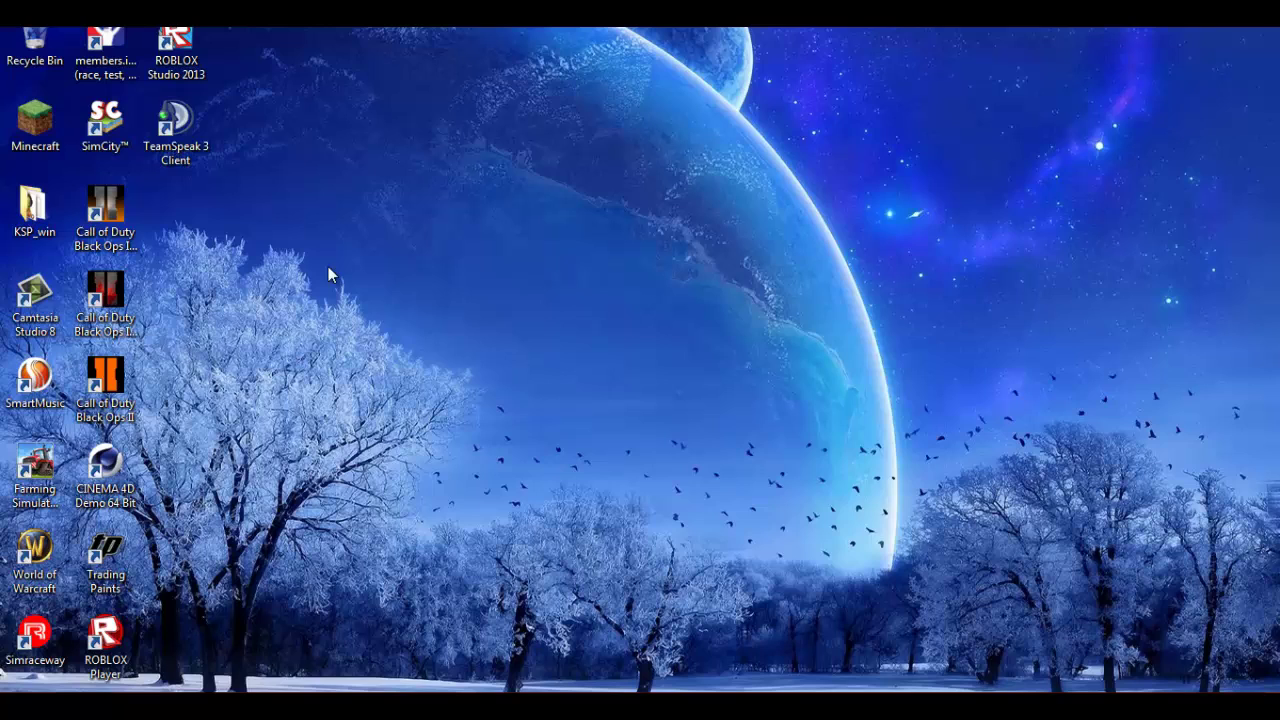
left_click_drag(302, 27, 499, 485)
left_click_drag(280, 432, 3, 686)
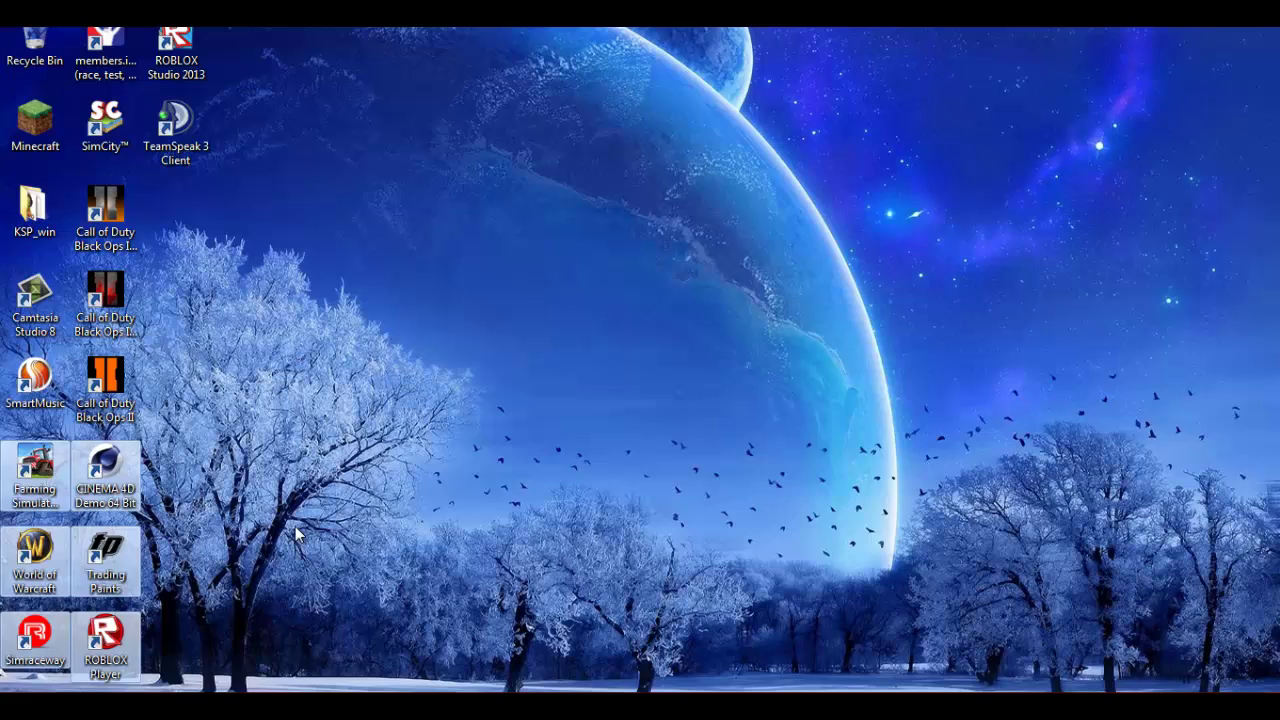
left_click(295, 535)
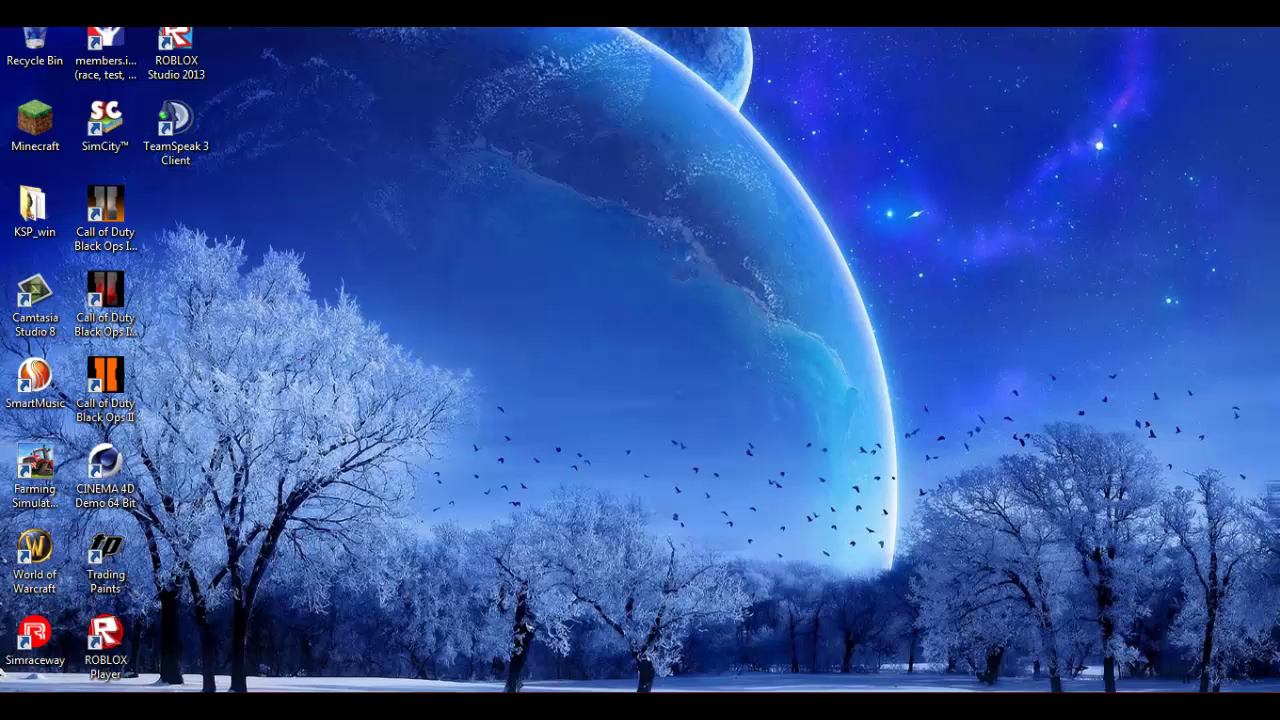
Step: Open Control Panel's list of installed programs for uninstalling
key("super")
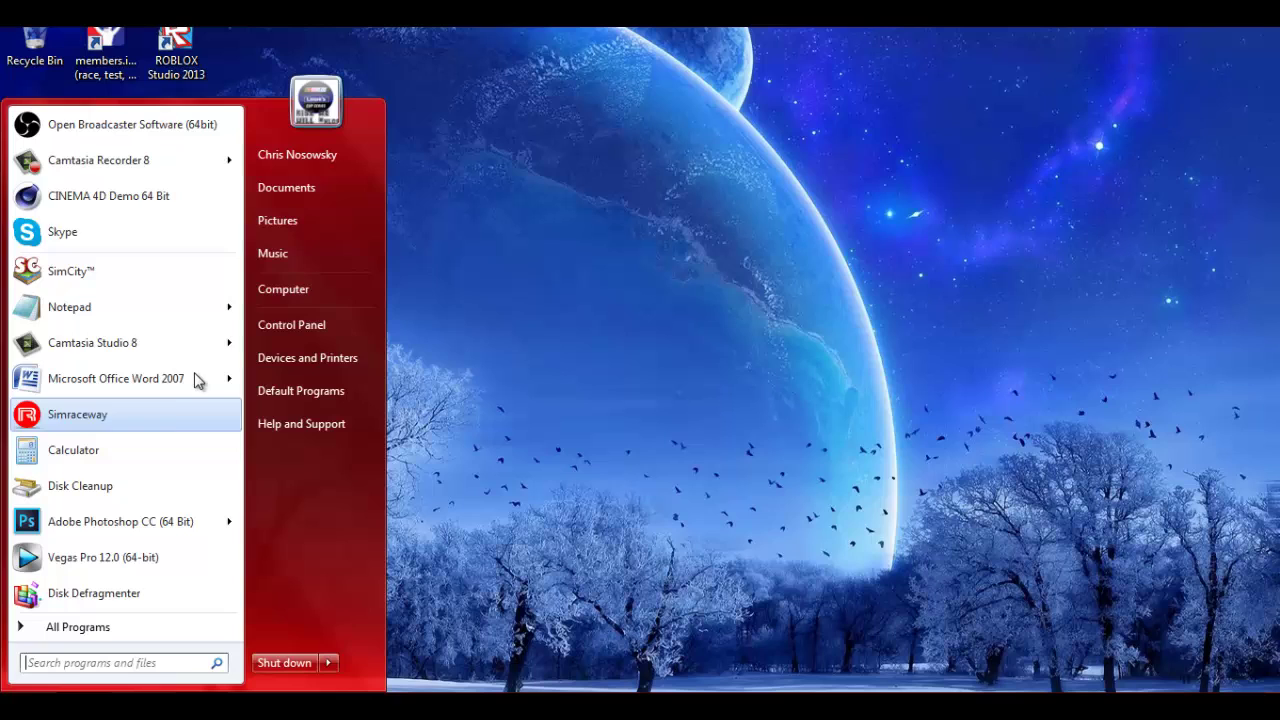
left_click(298, 328)
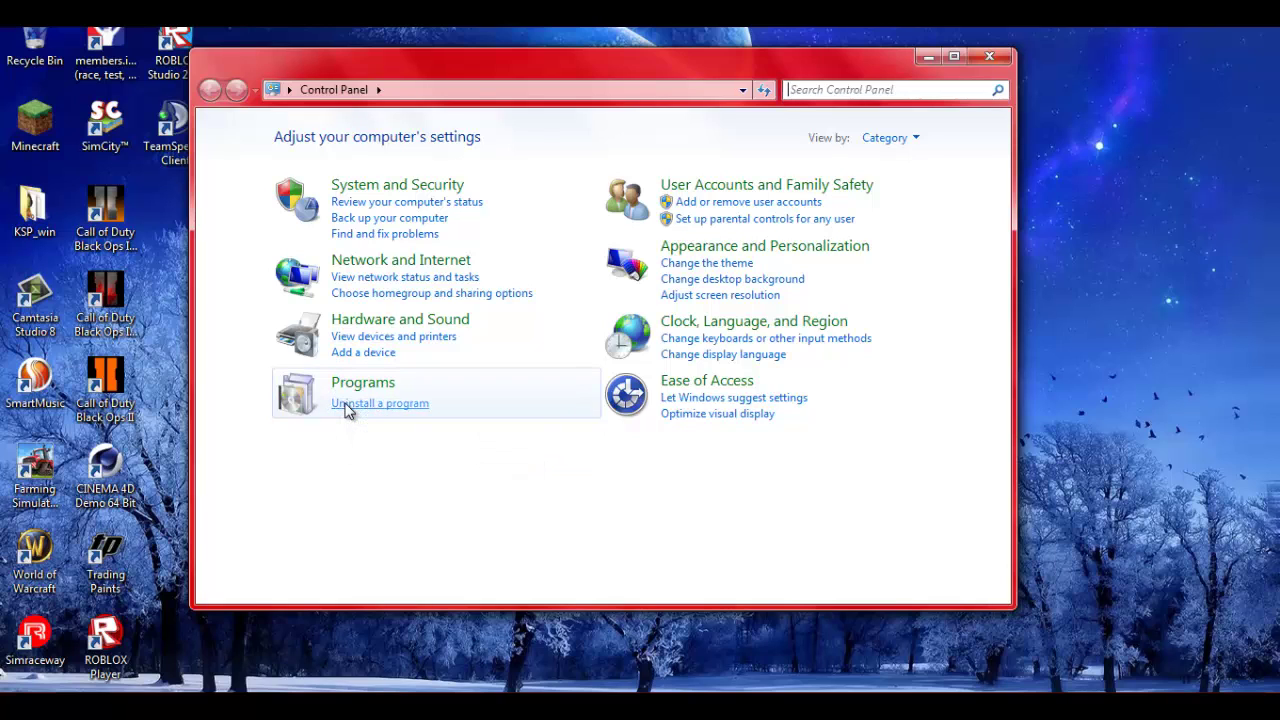
left_click(347, 406)
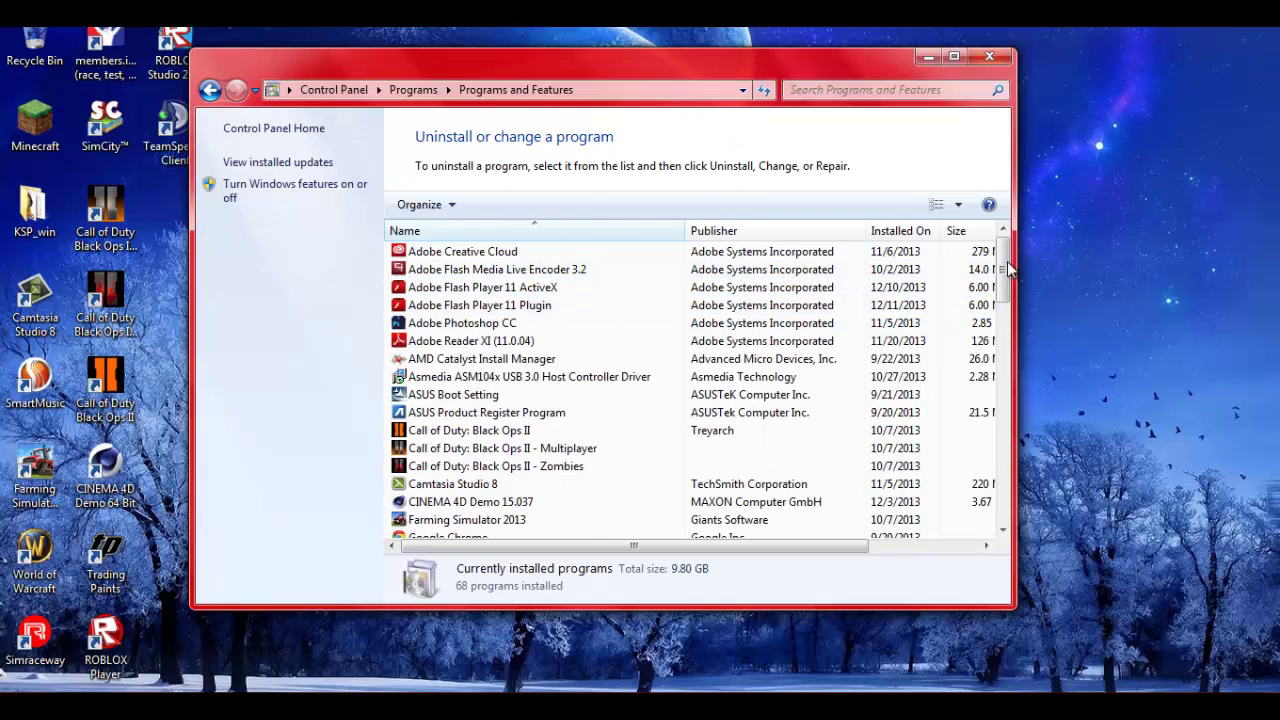
Step: Start uninstalling Skype™ 6.10 from the installed programs and decline the confirmation
left_click_drag(1007, 261, 975, 323)
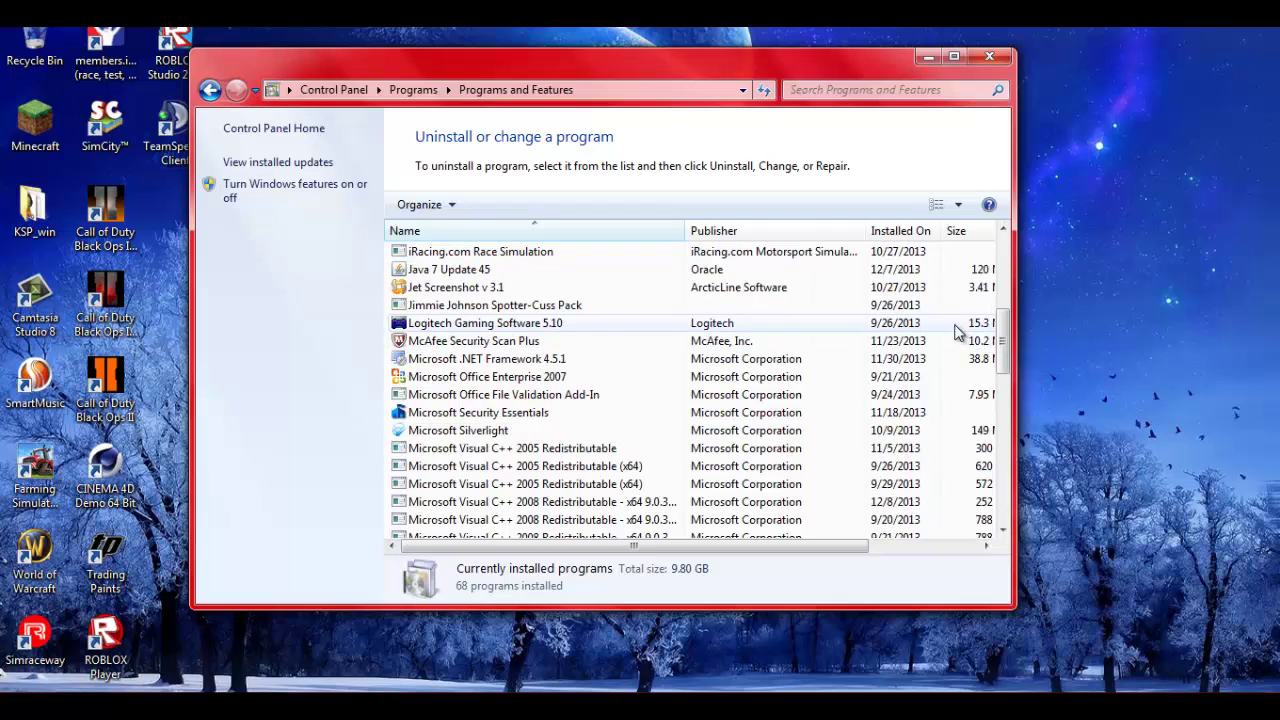
scroll(495, 335, "down", 10)
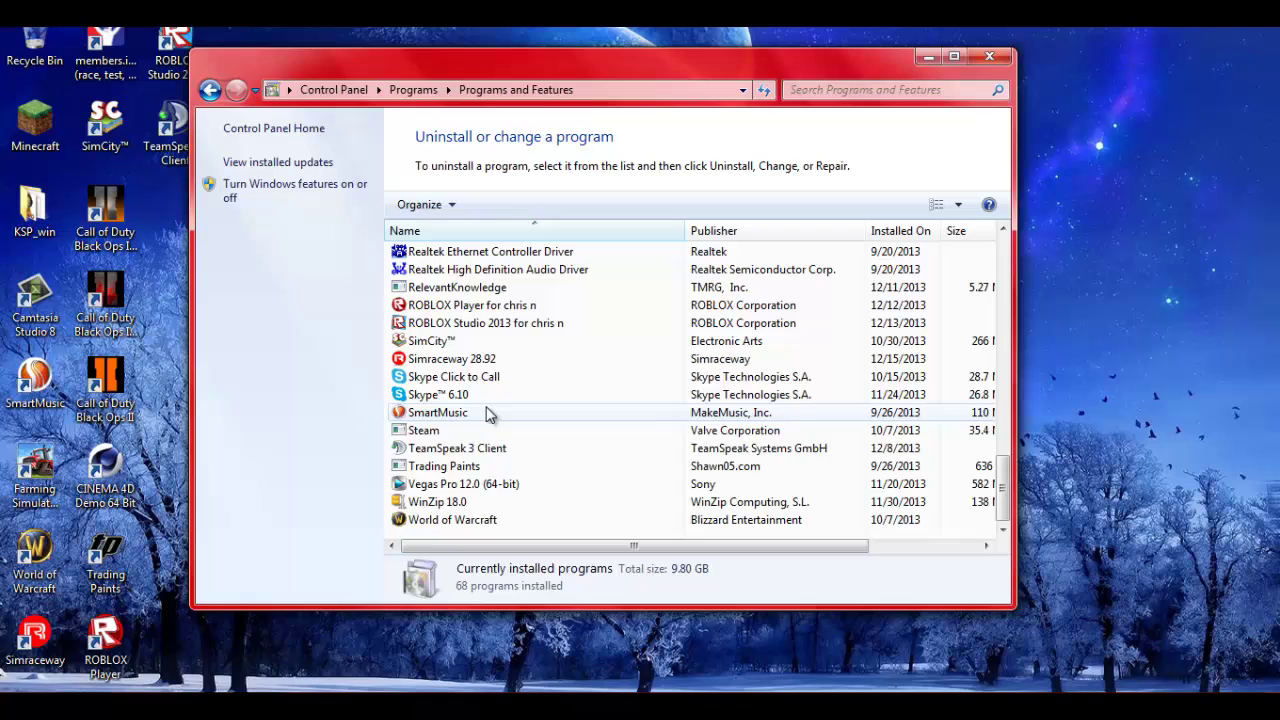
left_click(412, 396)
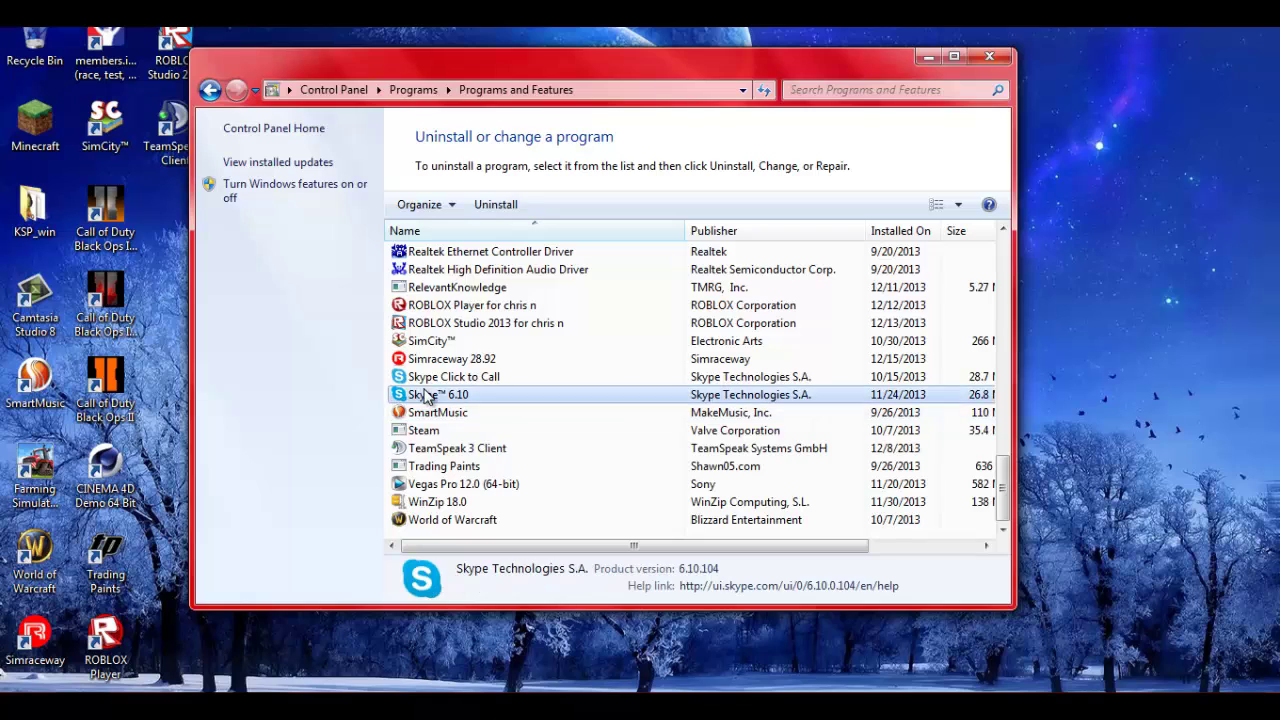
left_click(494, 205)
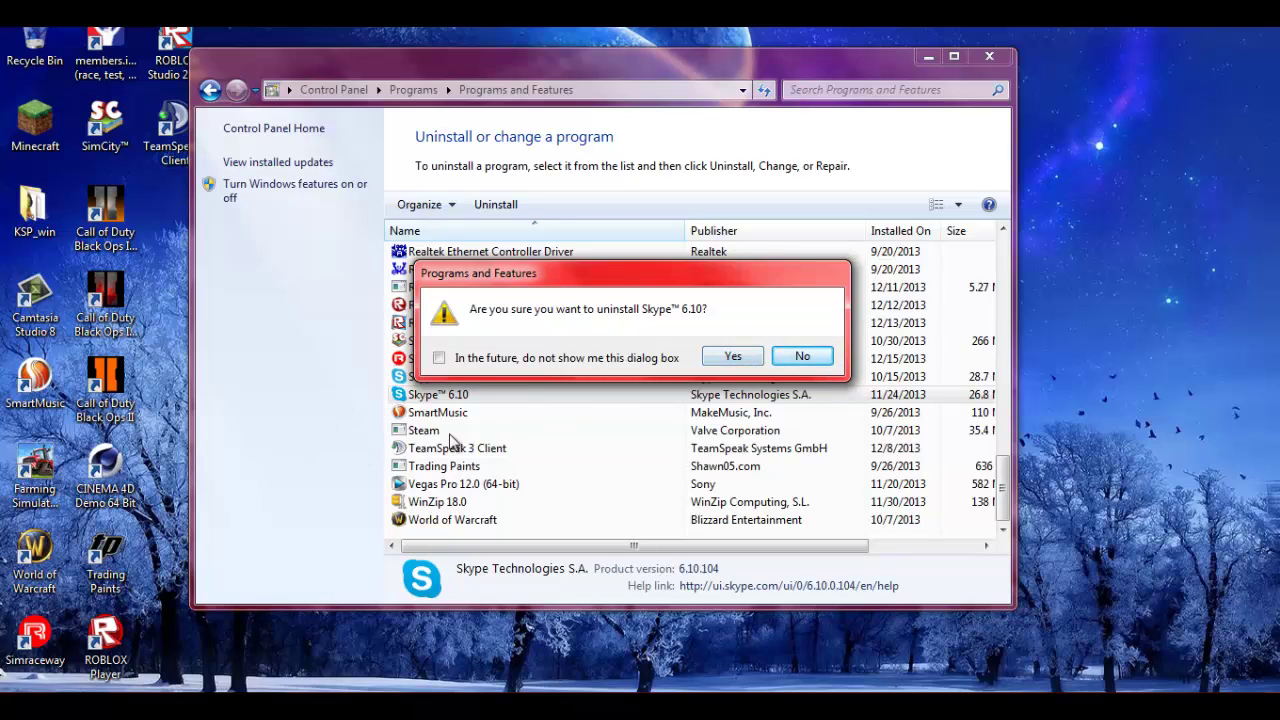
left_click(803, 357)
Step: Review the installed programs, including Skype Click to Call and the Microsoft Visual C++ Redistributable entries, and close the window
left_click(446, 378)
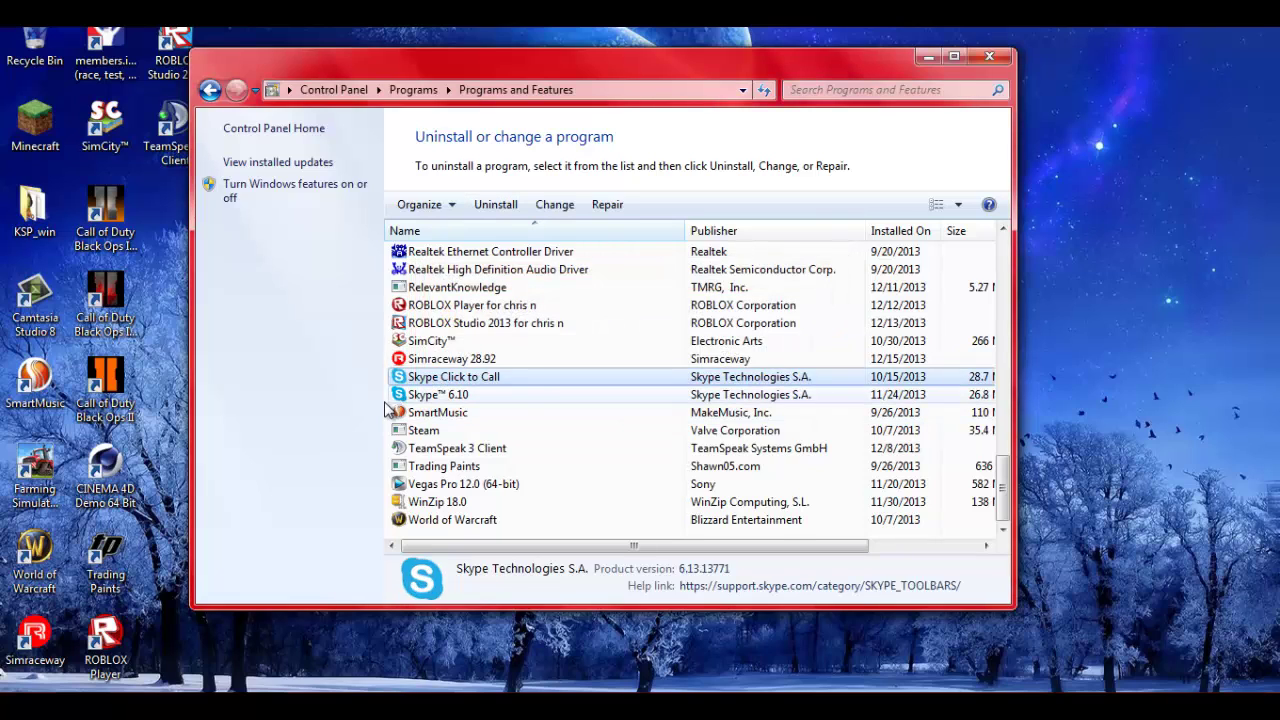
scroll(387, 409, "up", 18)
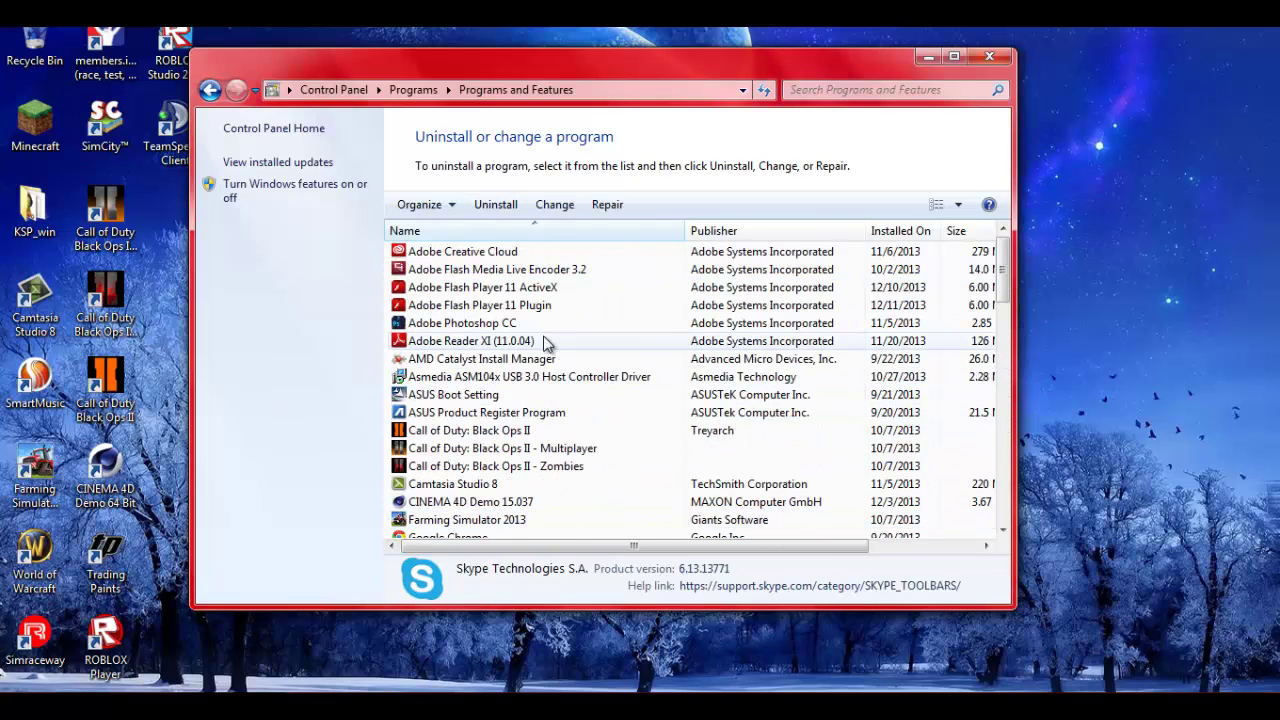
scroll(547, 343, "down", 5)
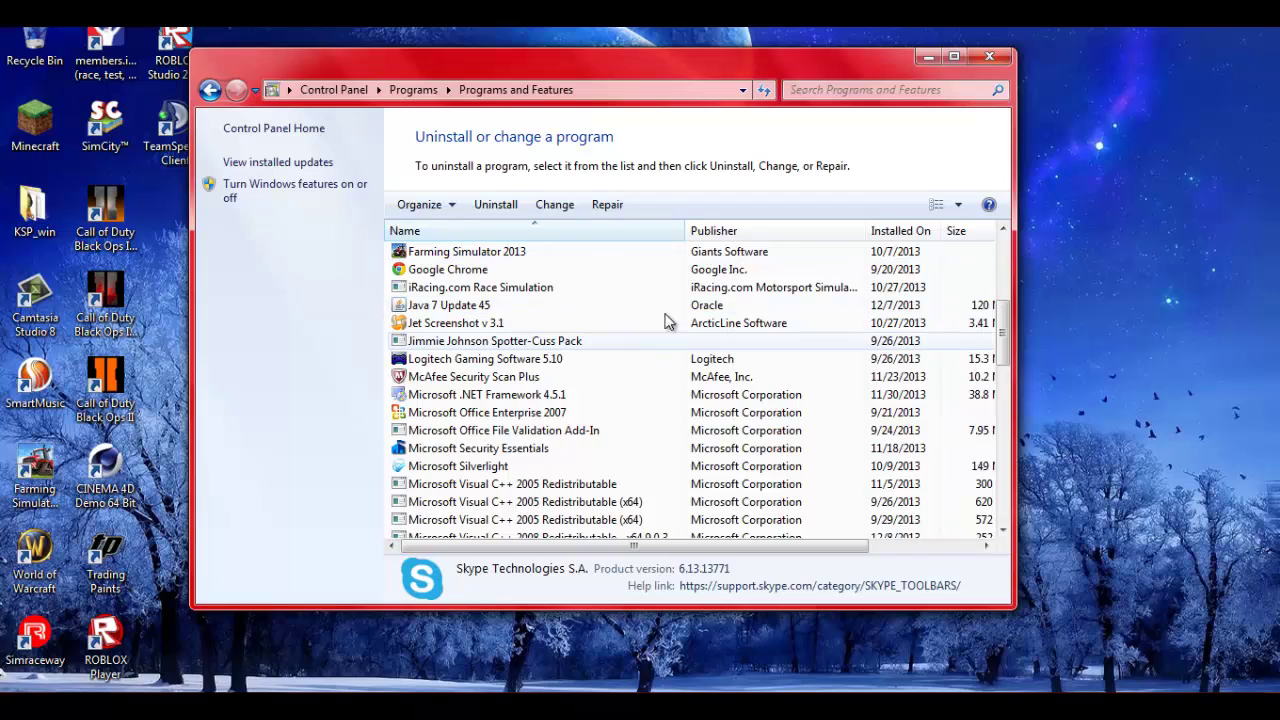
scroll(651, 334, "down", 14)
scroll(600, 408, "up", 10)
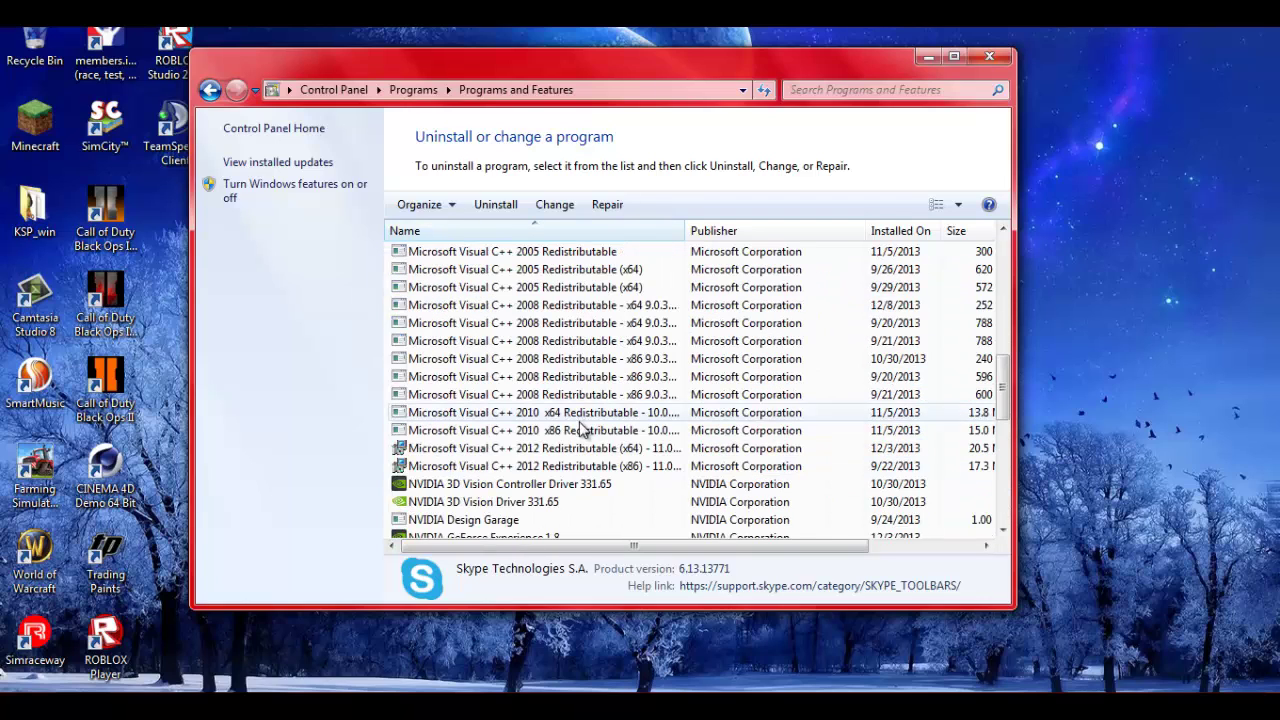
scroll(540, 410, "up", 2)
scroll(480, 420, "down", 1)
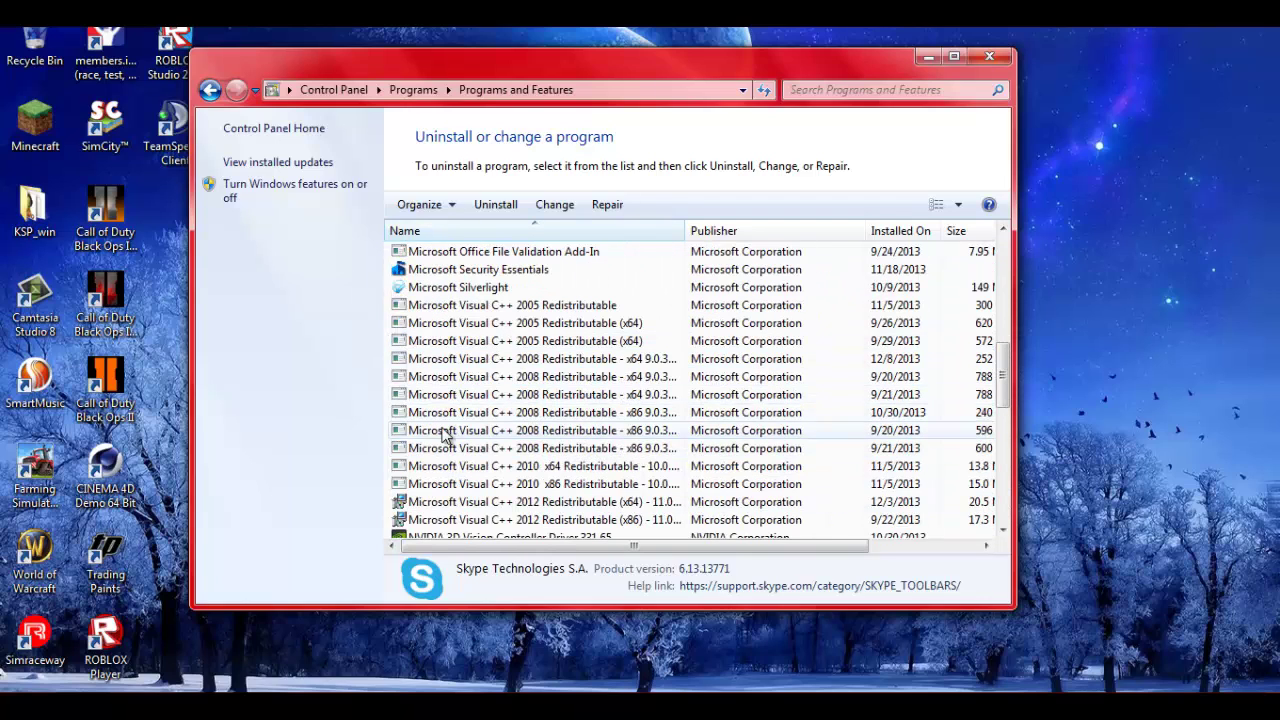
left_click(451, 376)
left_click(454, 323)
left_click(451, 305)
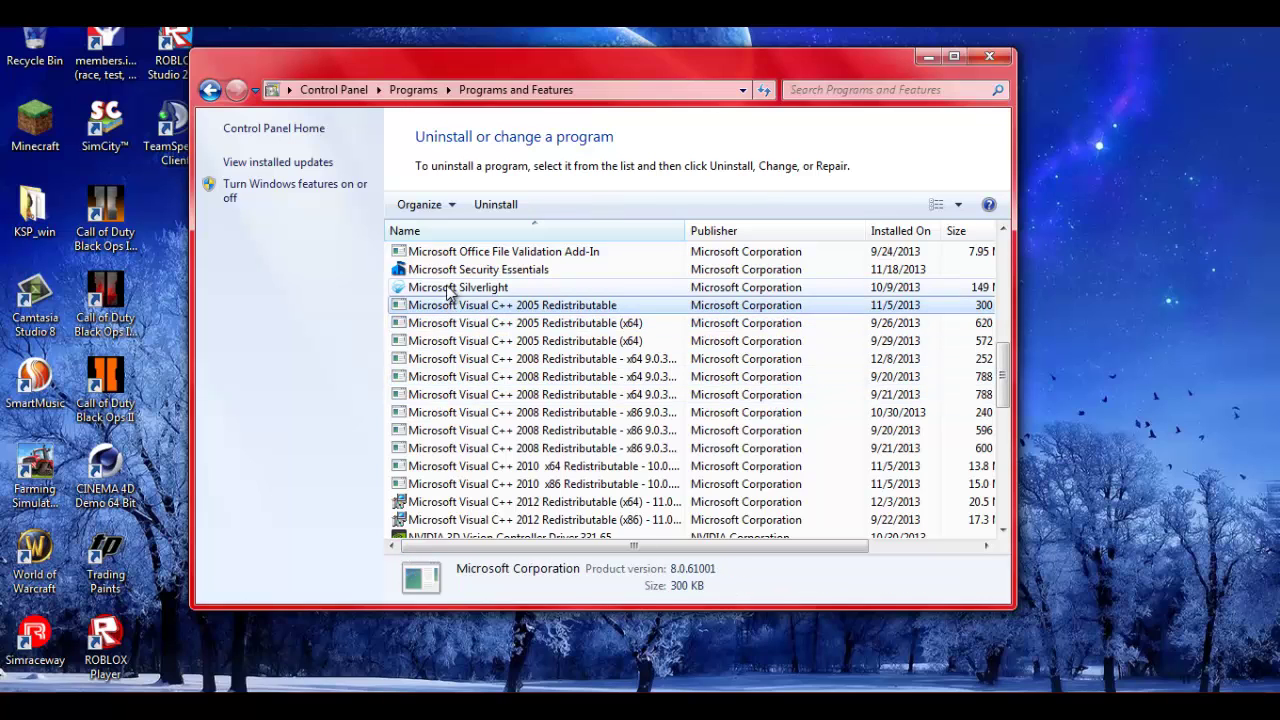
scroll(560, 370, "down", 2)
left_click(559, 377)
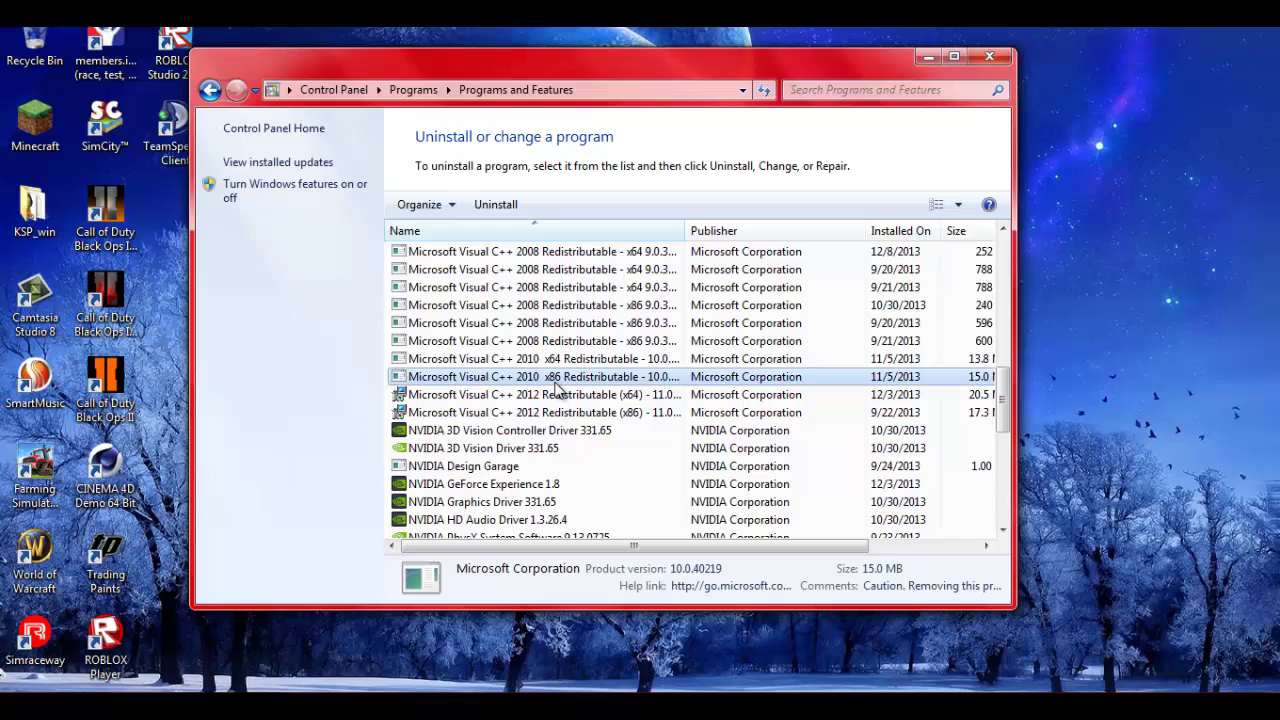
left_click(978, 60)
Step: Open Windows Update from Control Panel's System and Security category
key("super")
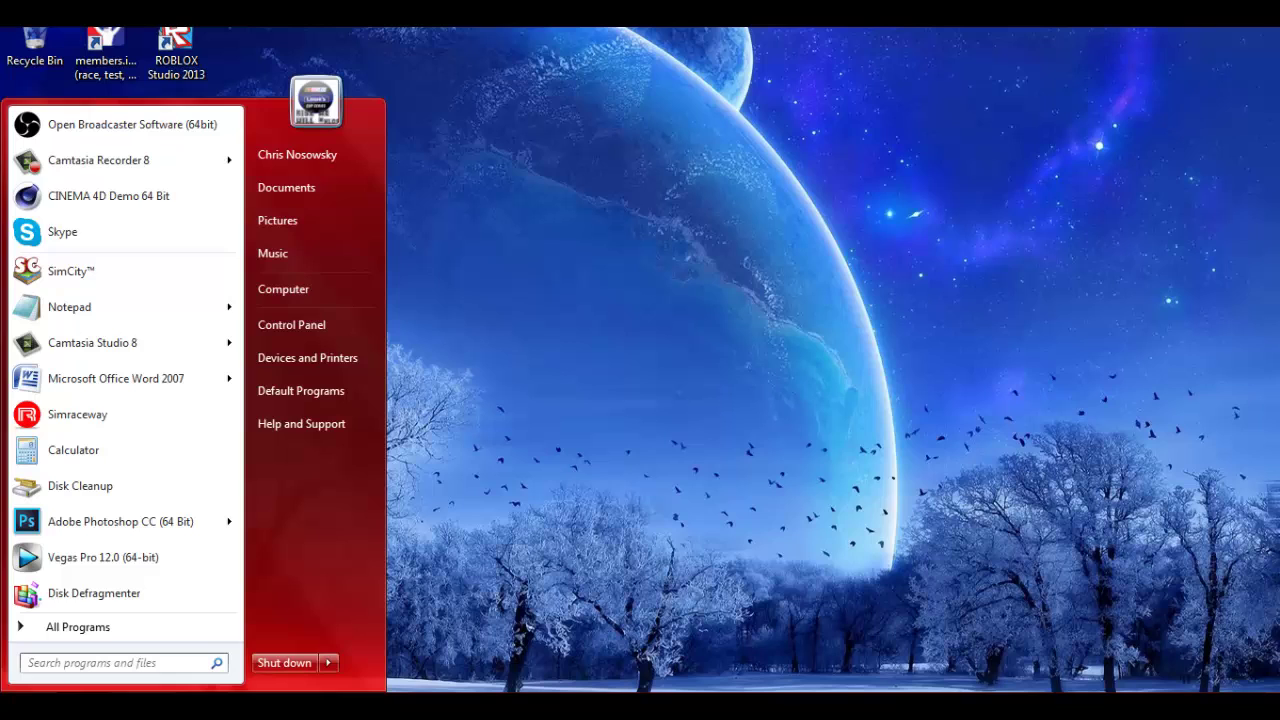
left_click(268, 327)
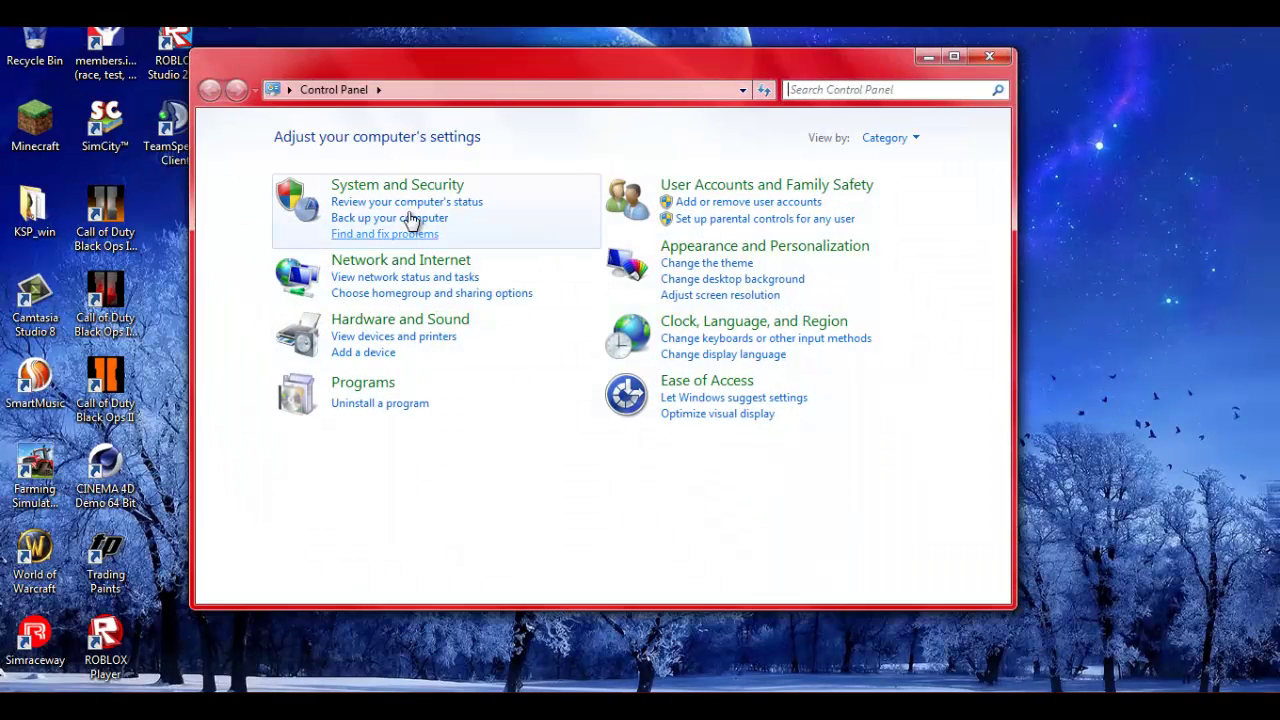
left_click(381, 187)
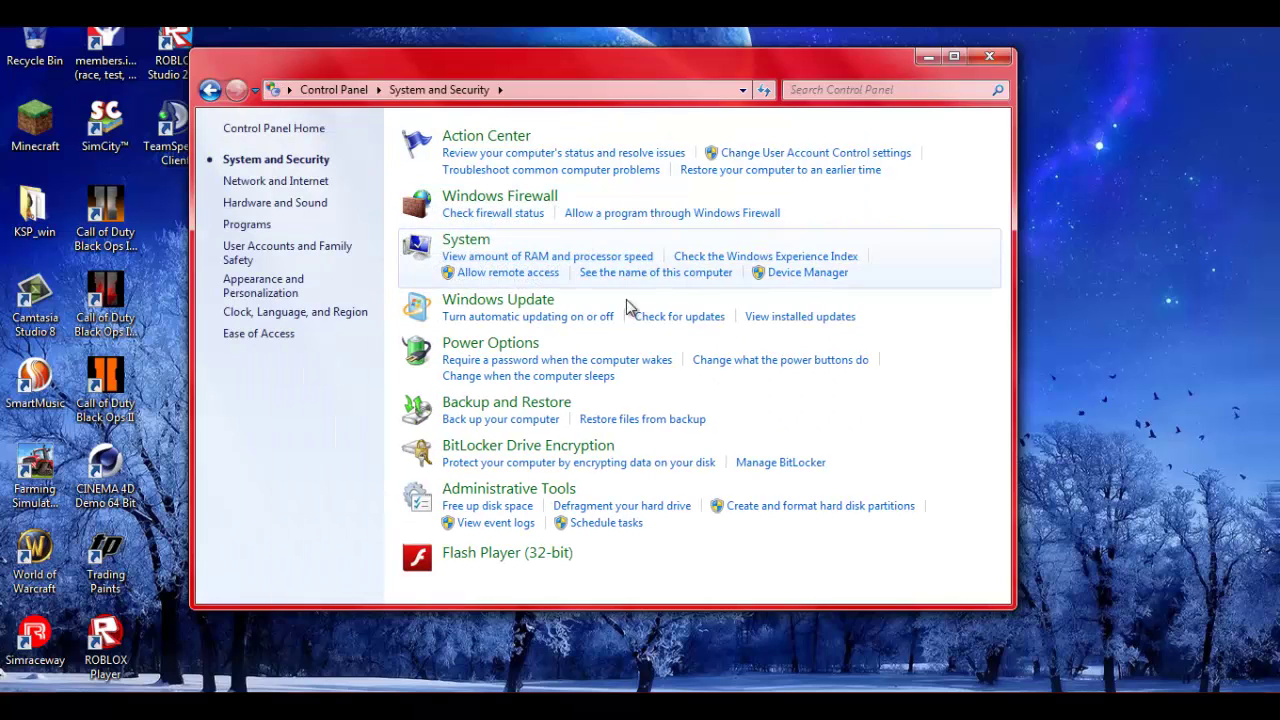
left_click(492, 298)
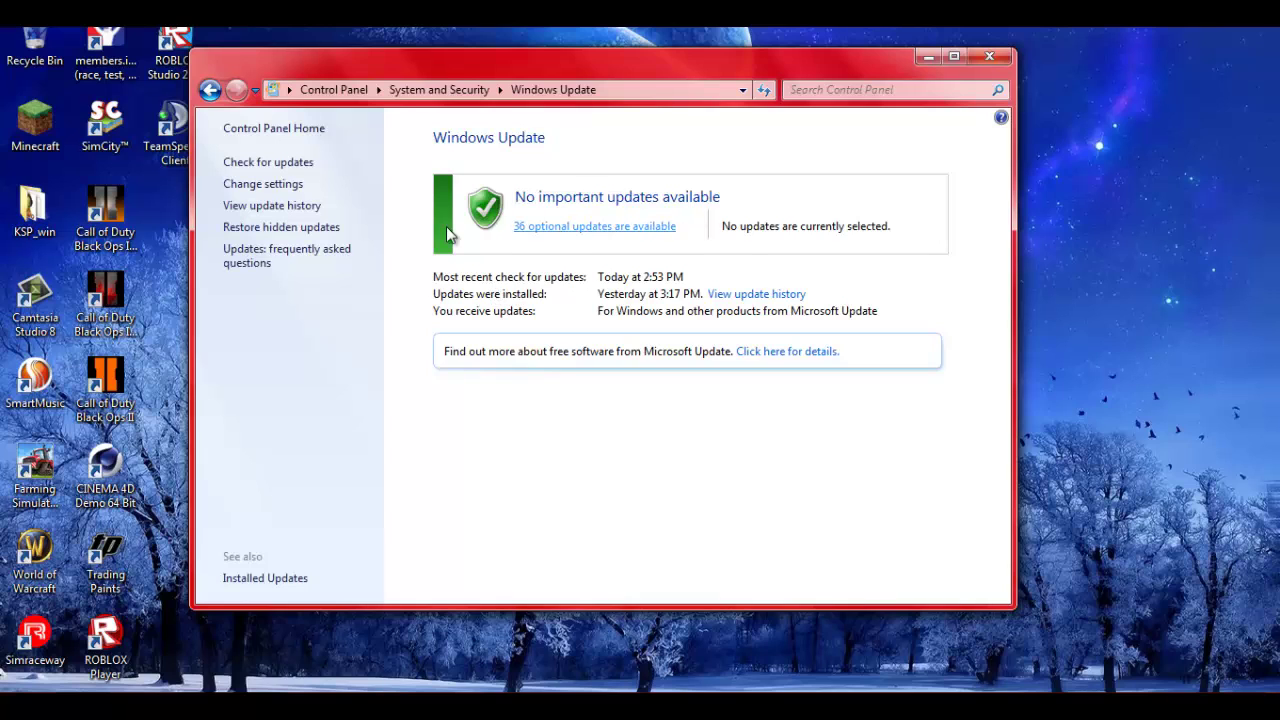
Step: Browse the optional updates and mark the NVIDIA Corporation Graphics Adapter update for installation
left_click(609, 228)
scroll(430, 320, "down", 4)
scroll(430, 320, "up", 4)
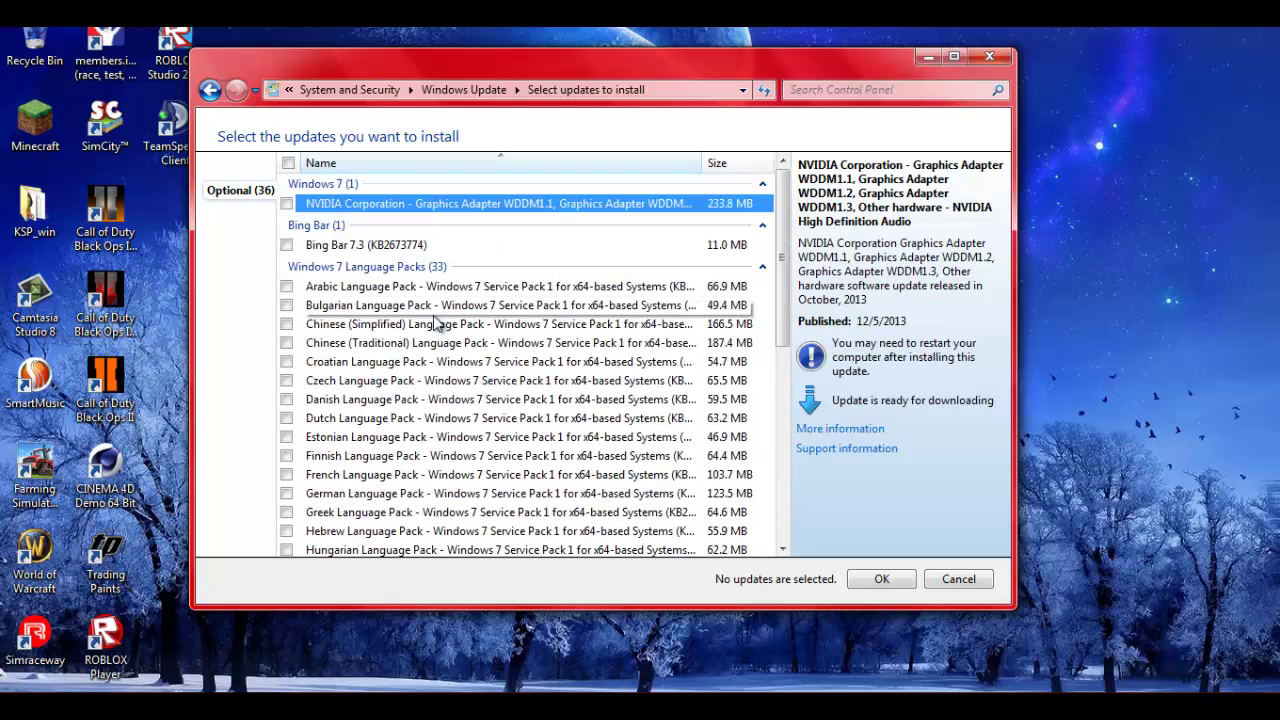
scroll(430, 400, "down", 7)
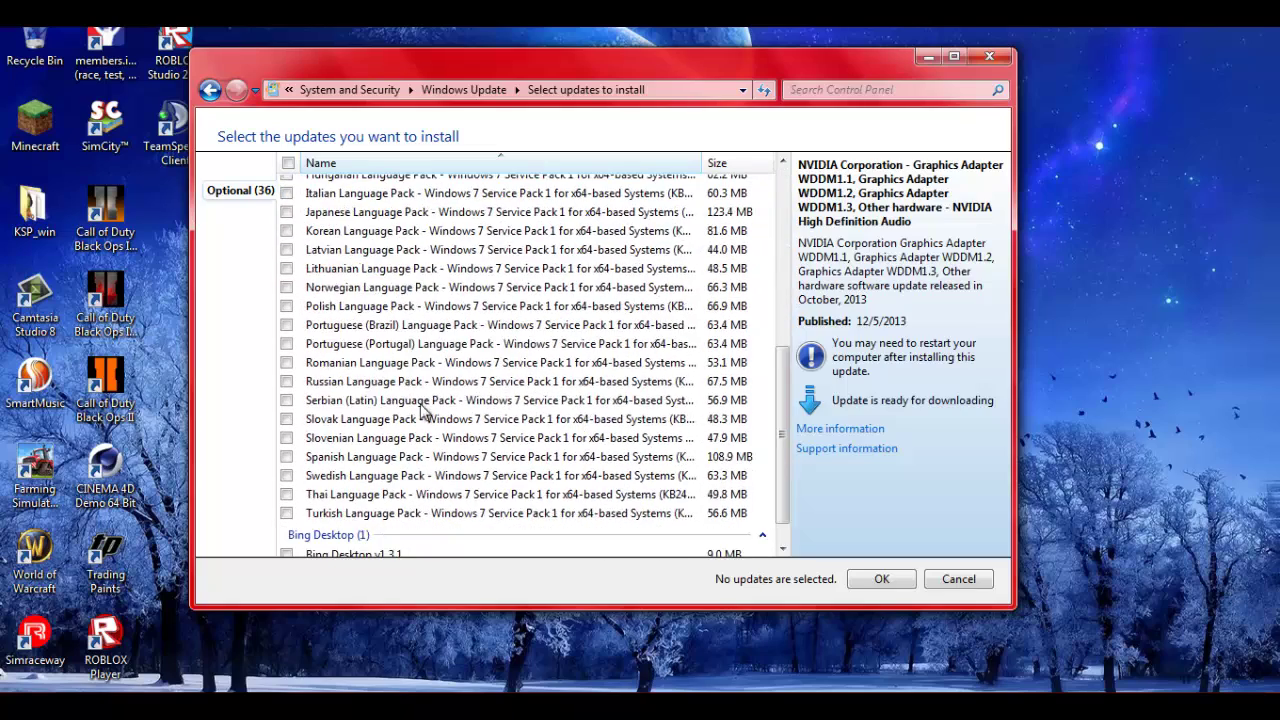
scroll(572, 428, "up", 5)
scroll(572, 428, "up", 2)
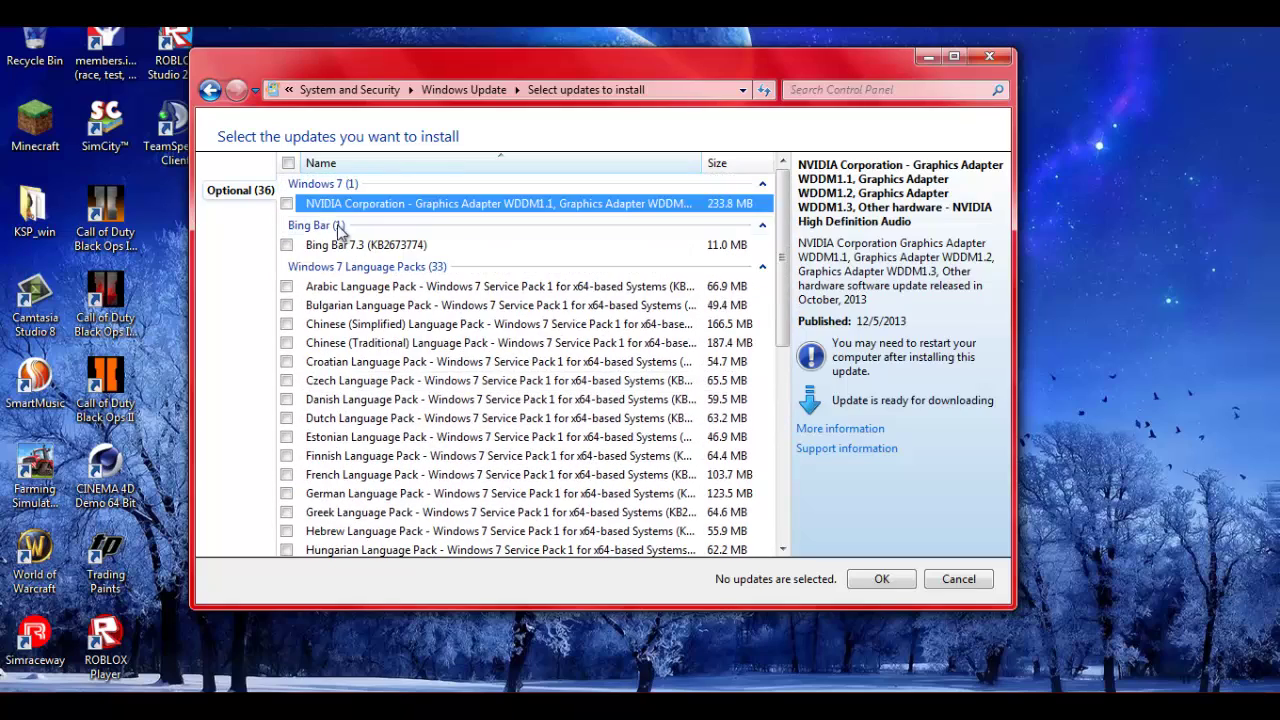
left_click(287, 204)
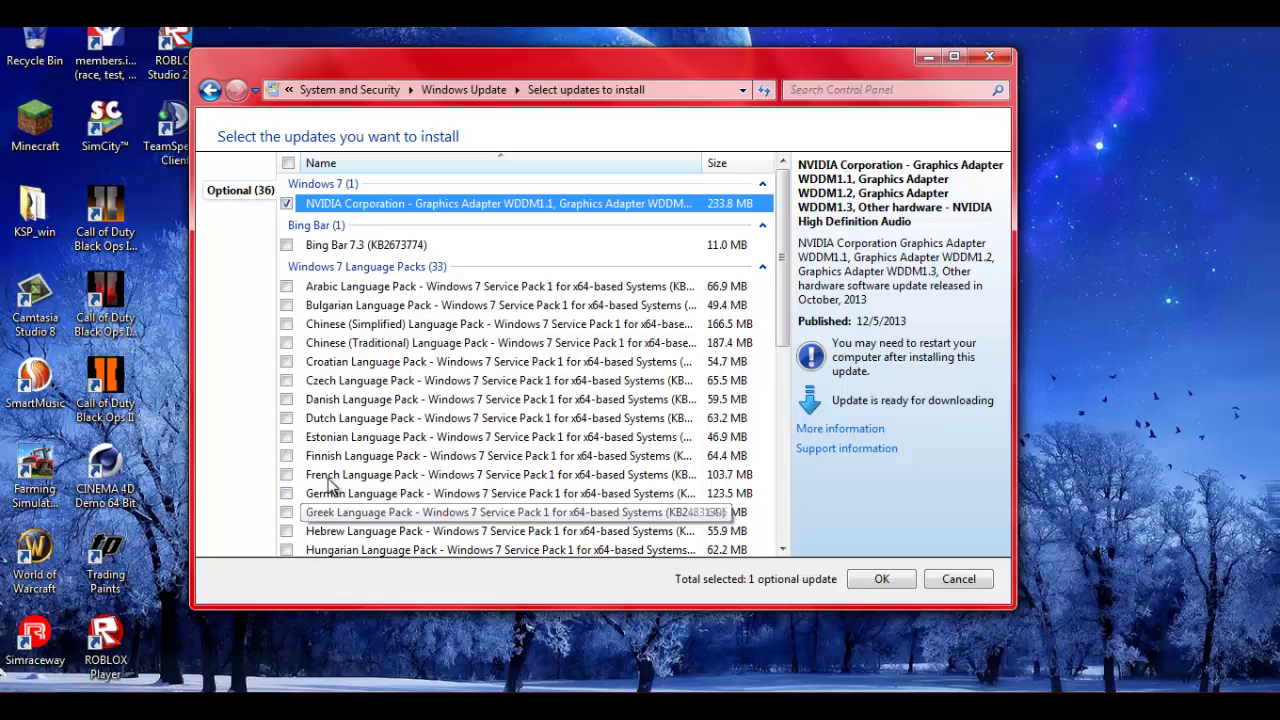
Step: Check the remaining language pack and Bing Desktop updates, accept the update selection, and close Windows Update
scroll(330, 485, "down", 7)
scroll(414, 394, "up", 1)
scroll(414, 410, "down", 1)
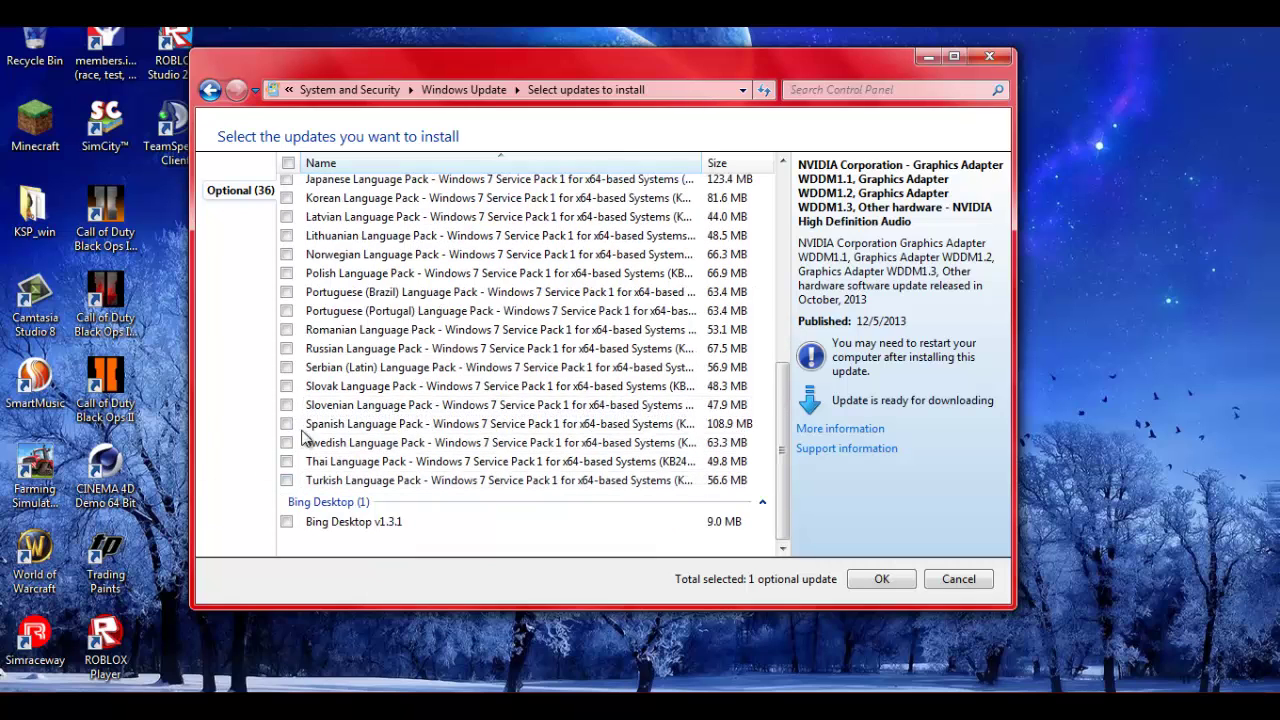
scroll(287, 484, "up", 2)
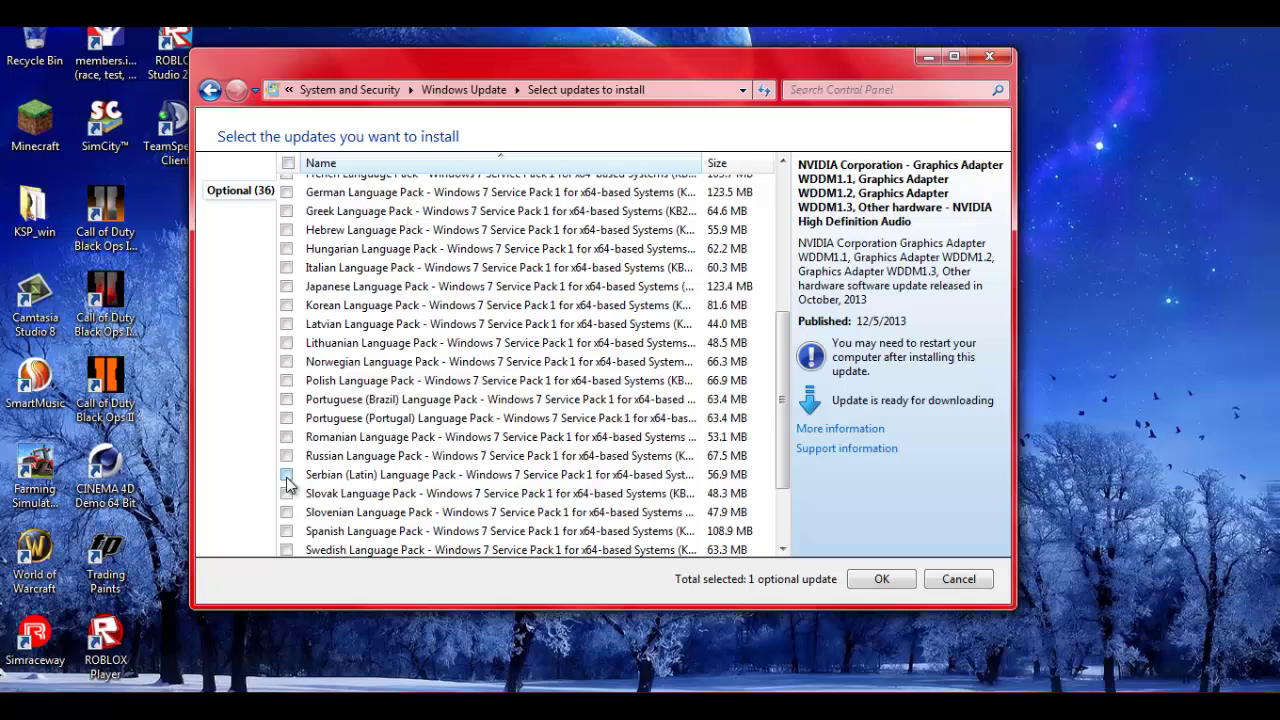
scroll(287, 484, "up", 5)
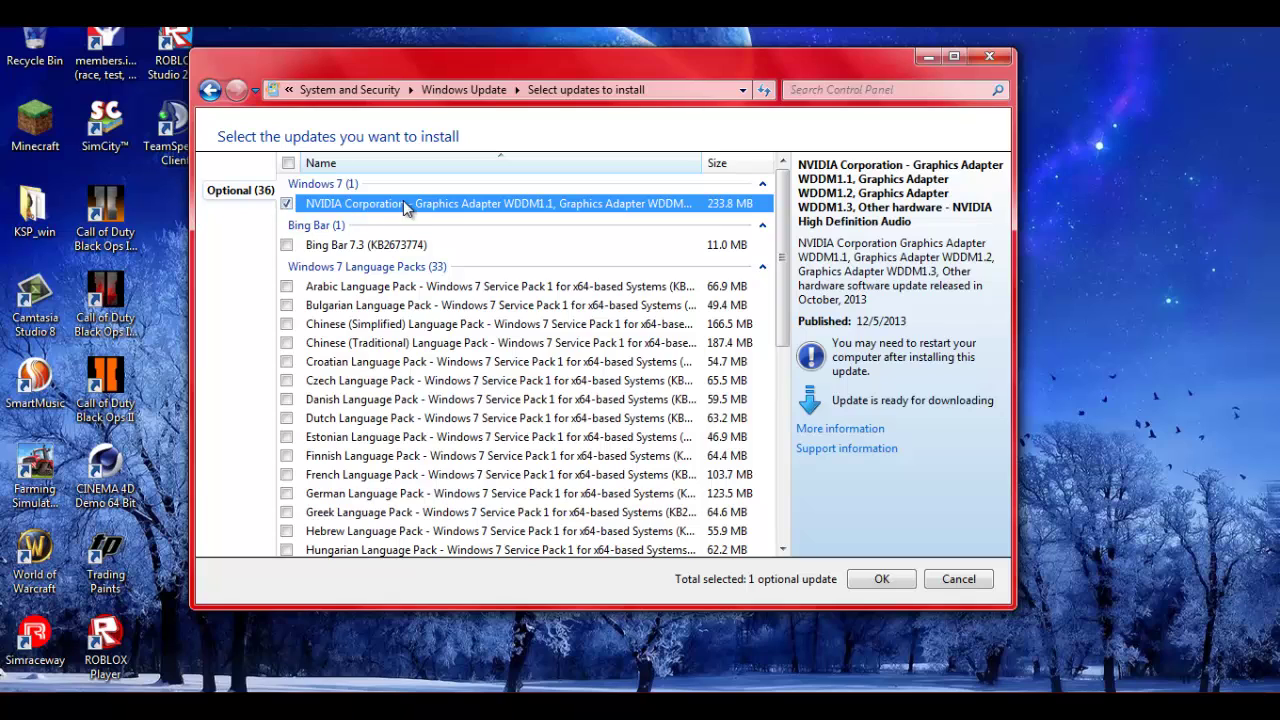
left_click(884, 580)
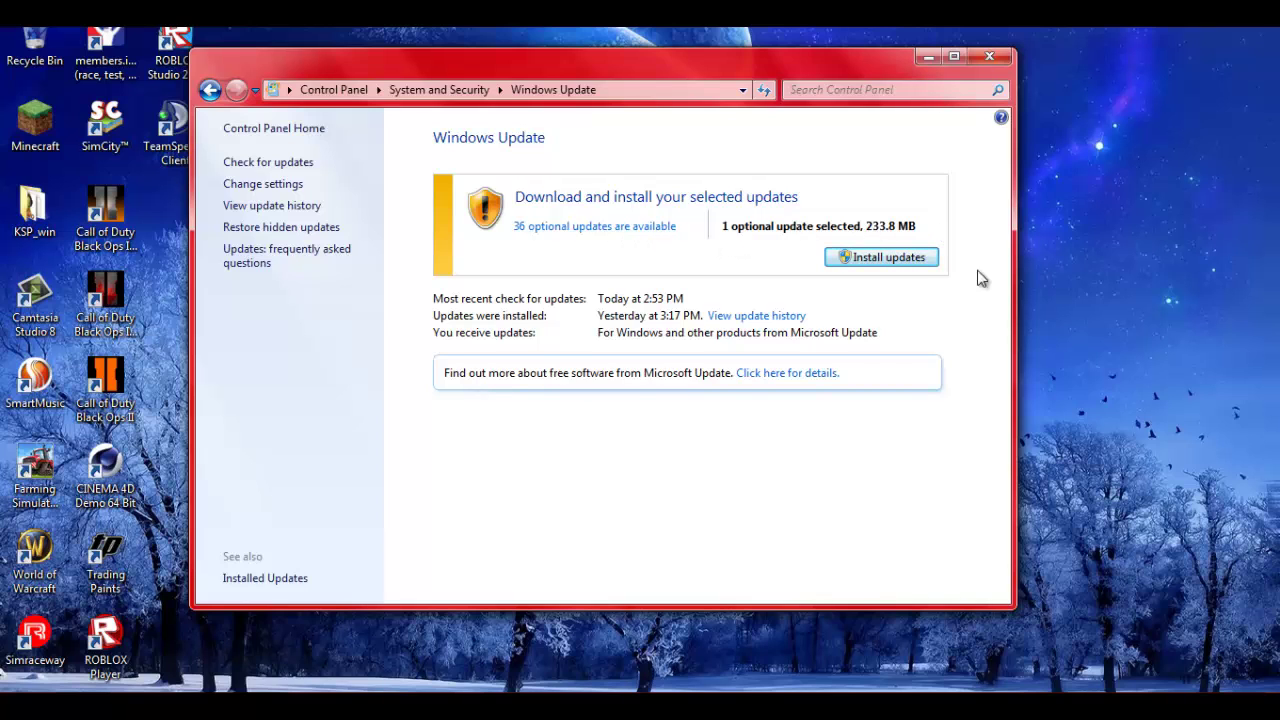
left_click(990, 57)
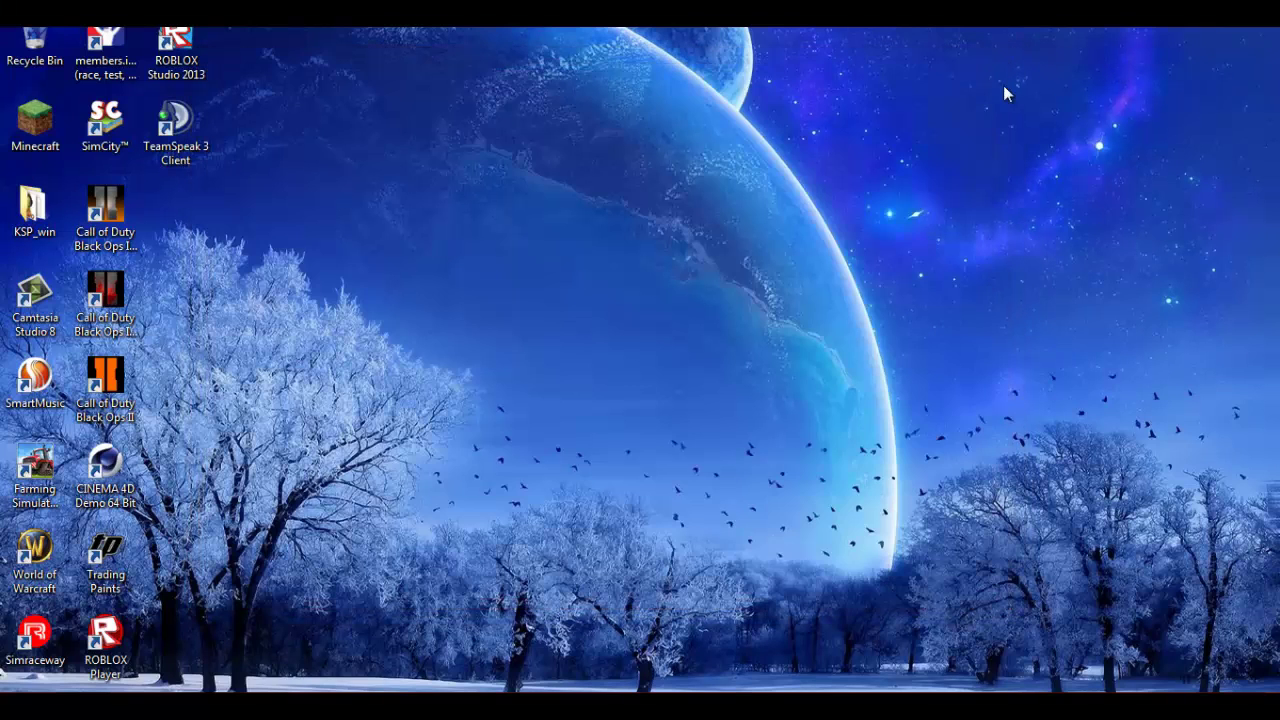
left_click_drag(508, 28, 484, 452)
key("super")
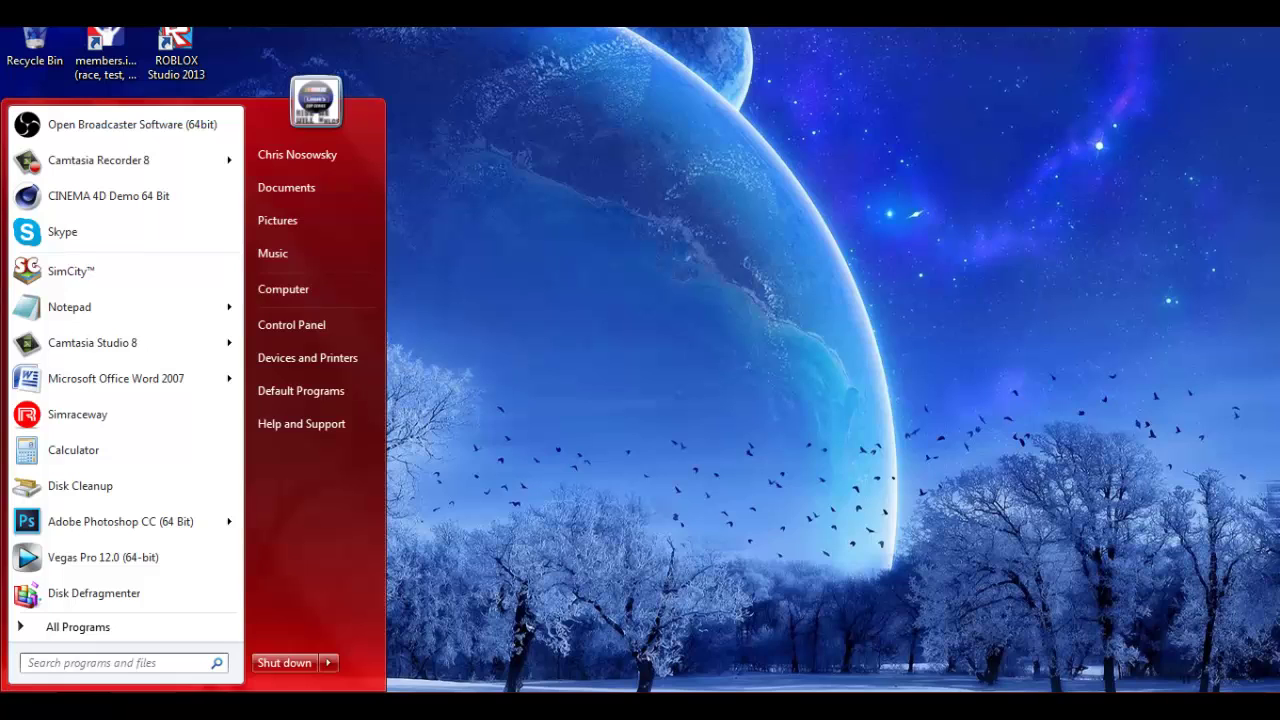
key("super")
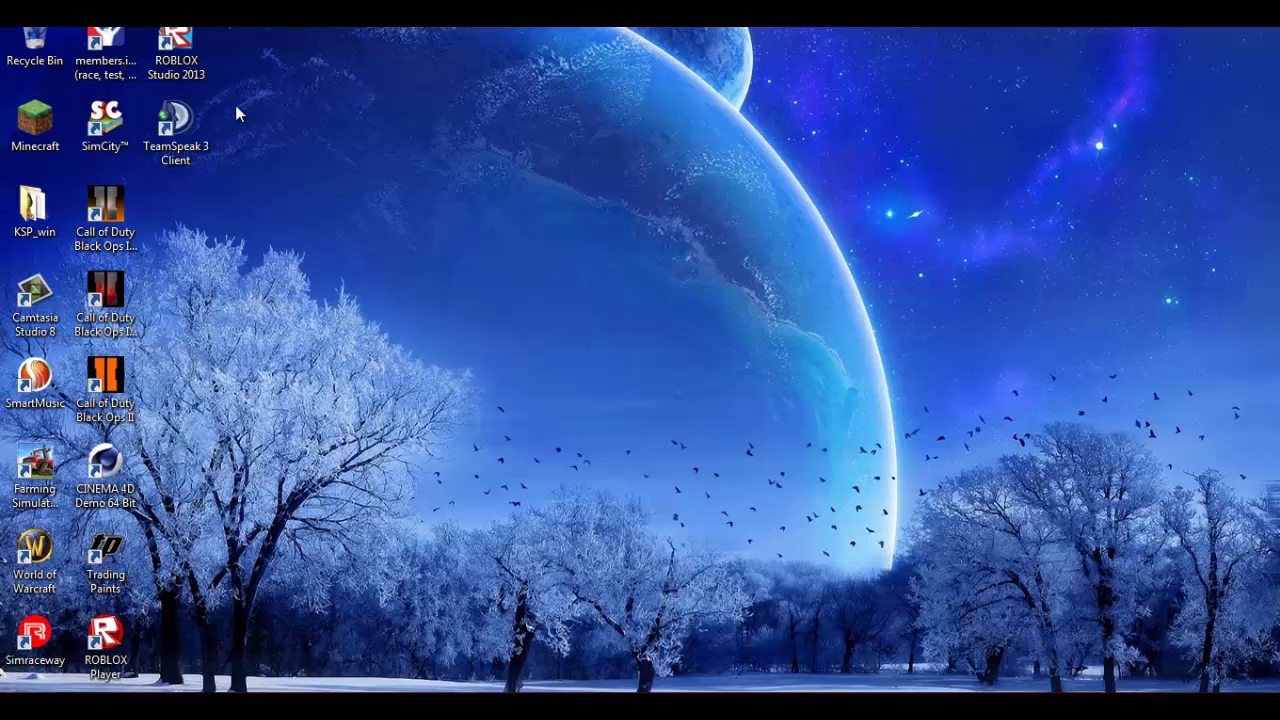
left_click_drag(245, 30, 253, 641)
left_click_drag(505, 71, 430, 515)
Step: Launch Windows Task Manager and look through the running processes and their memory use
mouse_move(122, 706)
key("ctrl+shift+Escape")
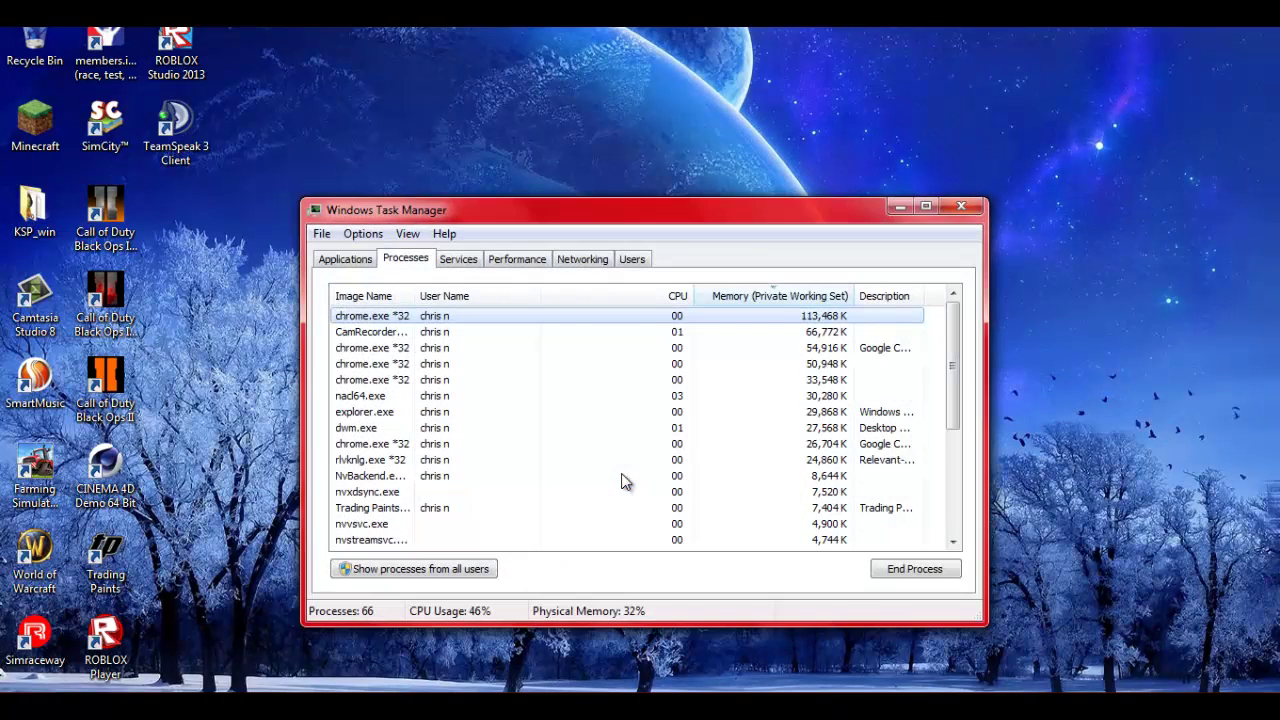
scroll(556, 490, "down", 10)
scroll(571, 443, "up", 15)
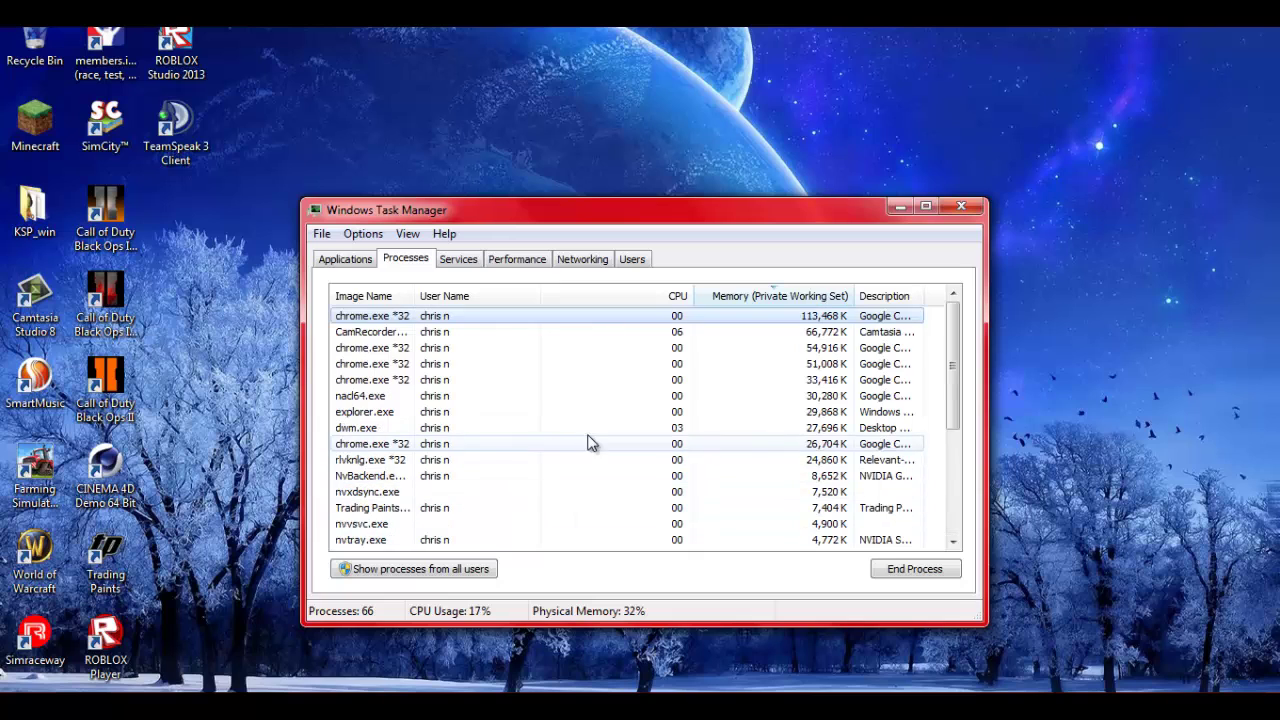
Step: Close Windows Task Manager, launch it again, and reposition its window on the desktop
left_click(961, 206)
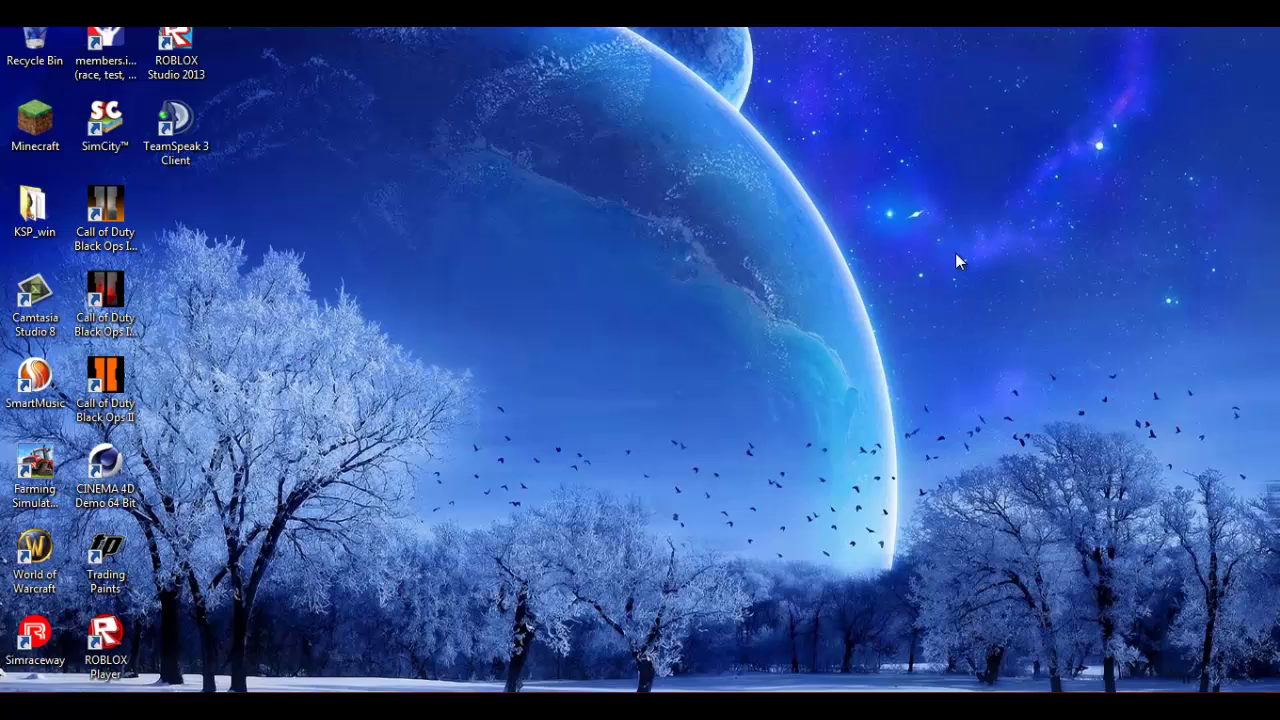
key("ctrl+shift+Escape")
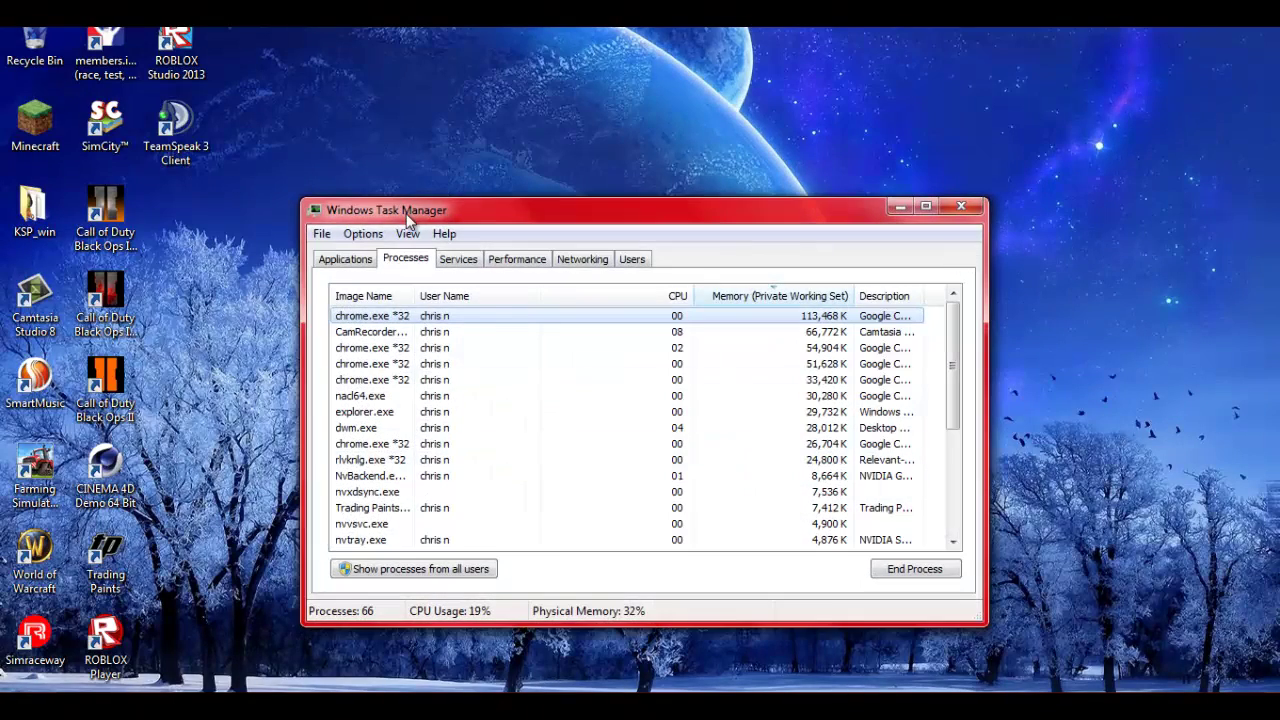
left_click_drag(407, 220, 457, 160)
Step: Look through the full process list and compare it with the list of running applications
scroll(580, 352, "down", 4)
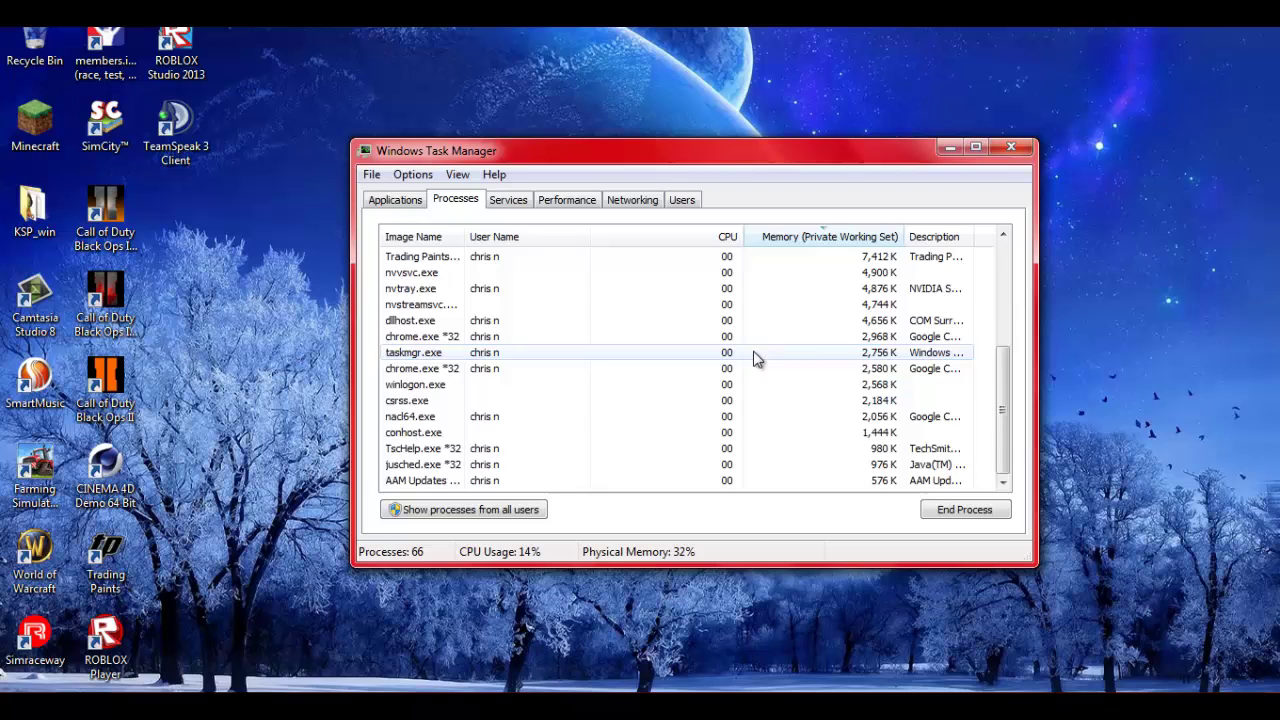
scroll(757, 360, "up", 2)
scroll(757, 360, "down", 2)
left_click(425, 202)
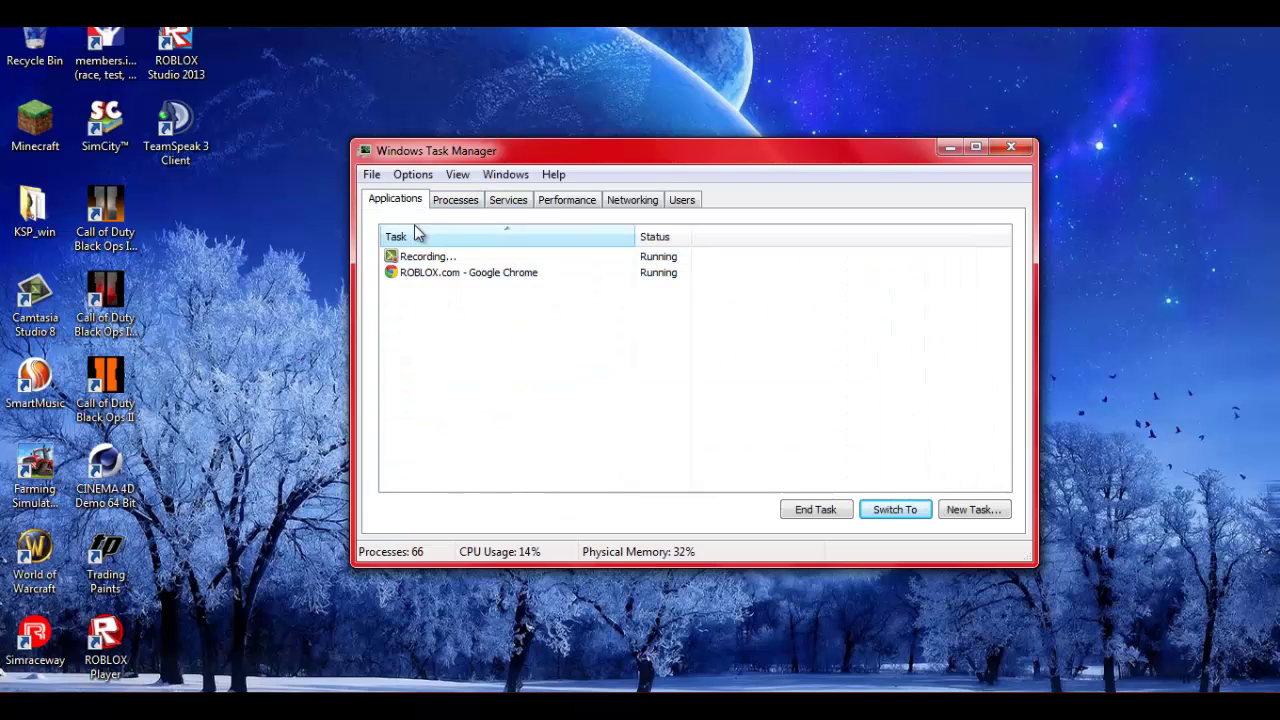
left_click(456, 201)
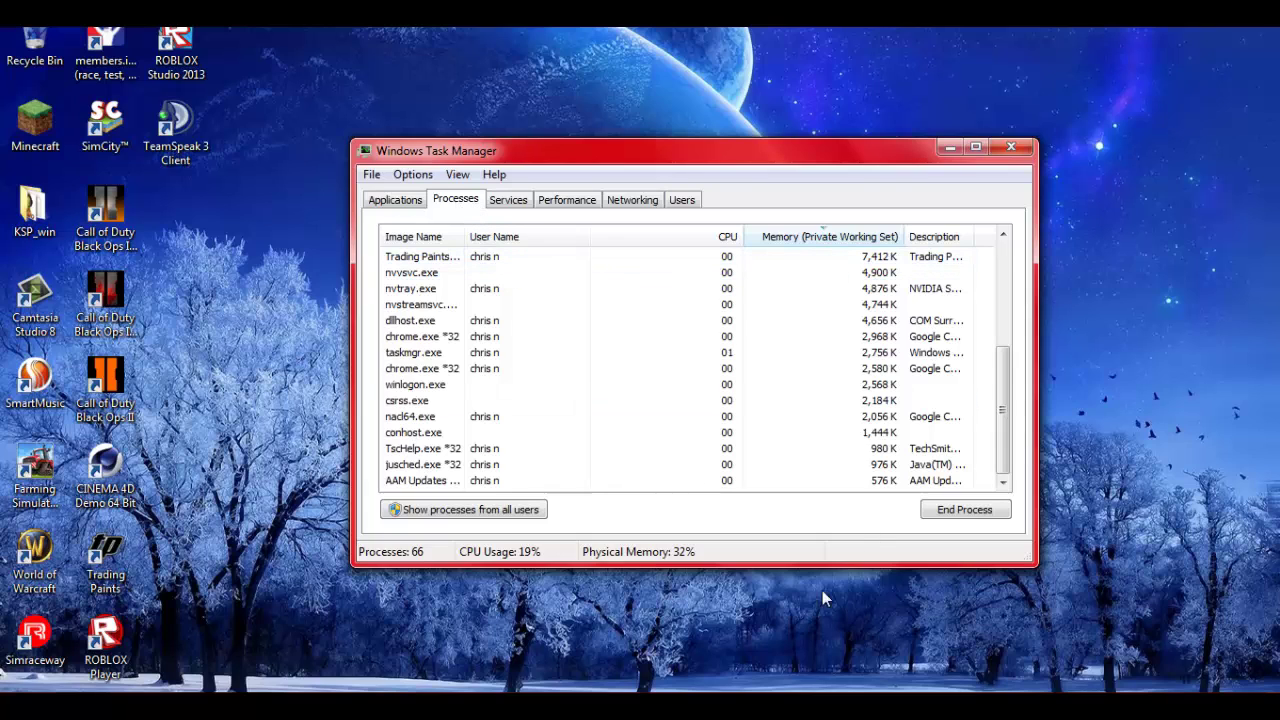
scroll(805, 446, "up", 4)
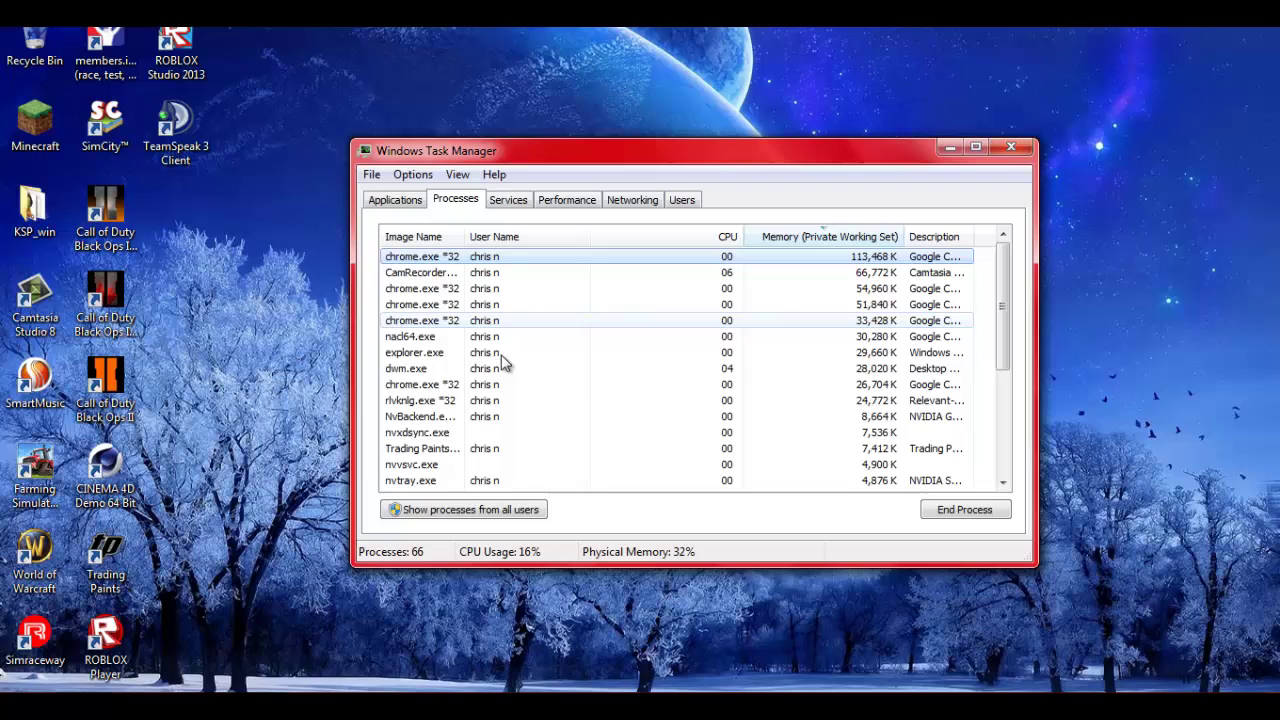
scroll(517, 424, "down", 4)
scroll(906, 390, "up", 4)
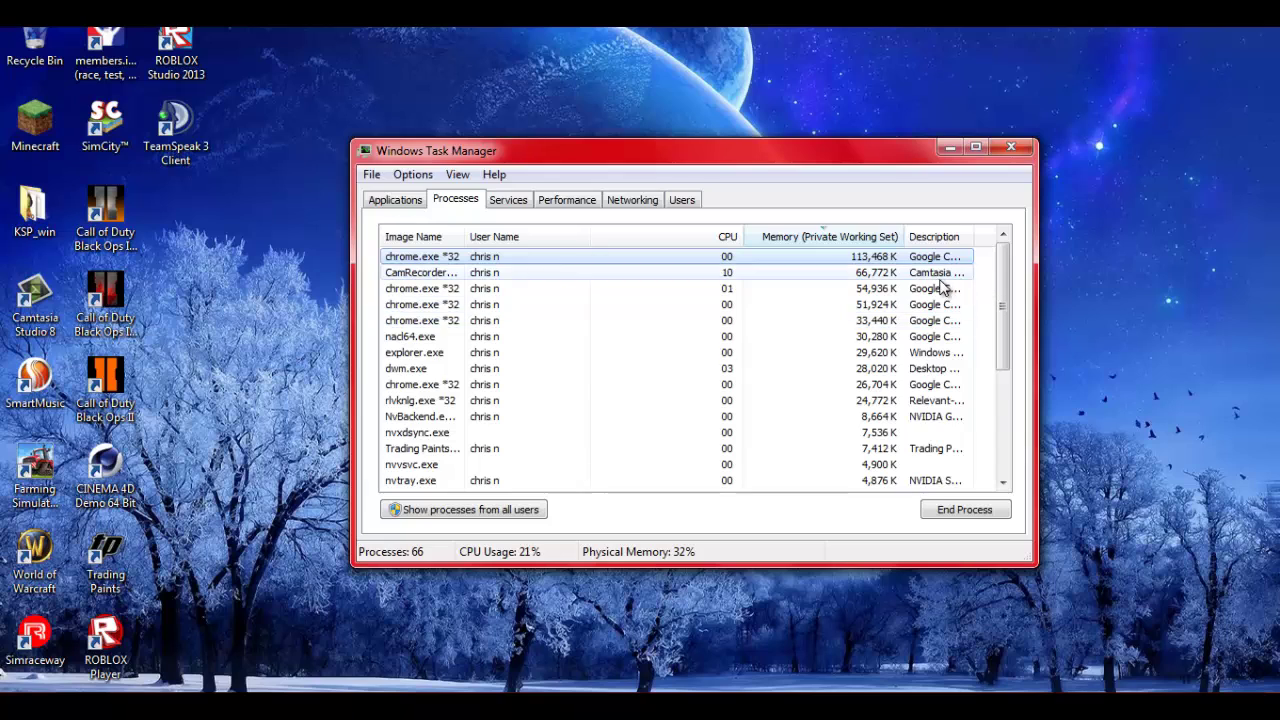
Step: Check the descriptions of individual processes, including the NVIDIA, Google Chrome, Camtasia, AAM Updates and Java entries
left_click(928, 417)
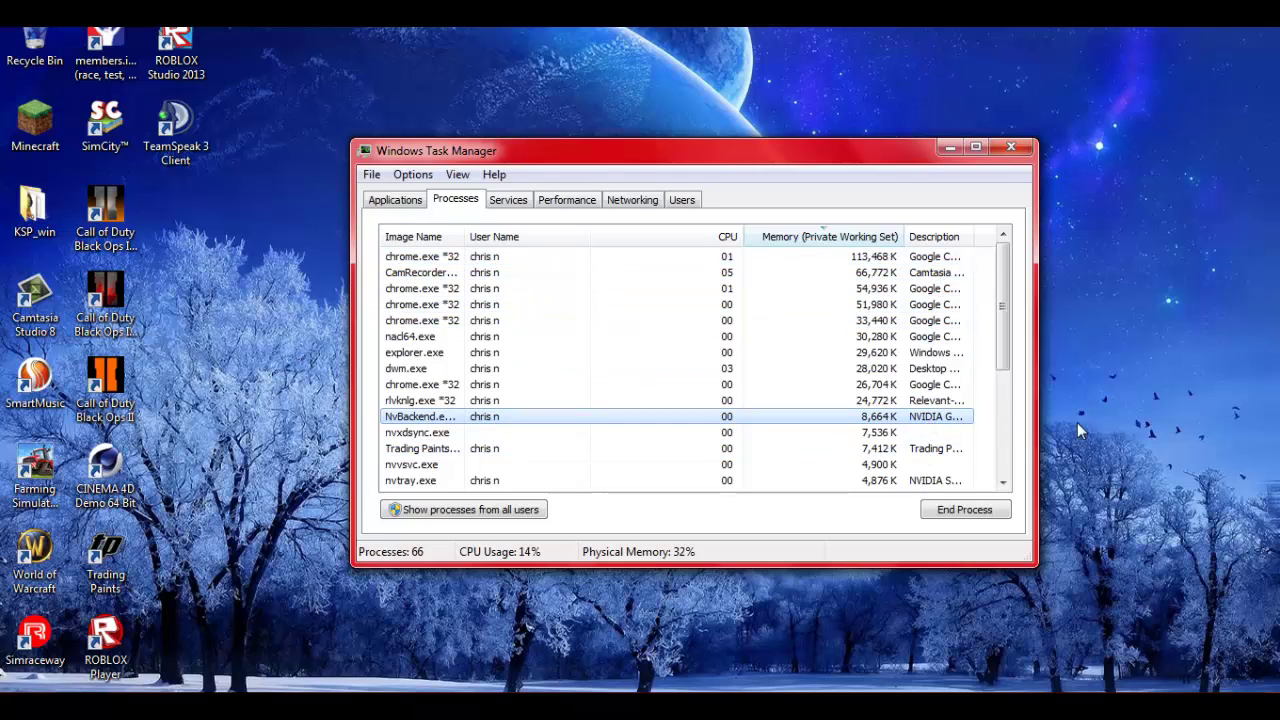
left_click(924, 388)
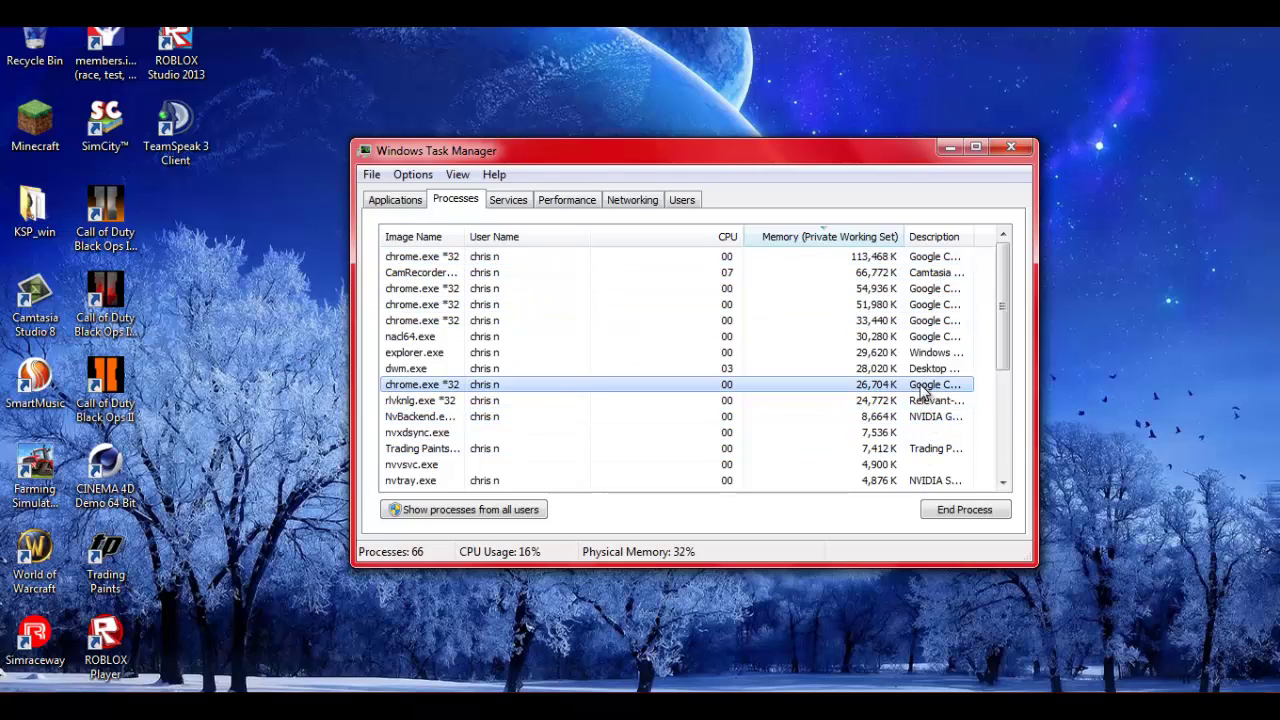
left_click(929, 276)
scroll(924, 410, "down", 4)
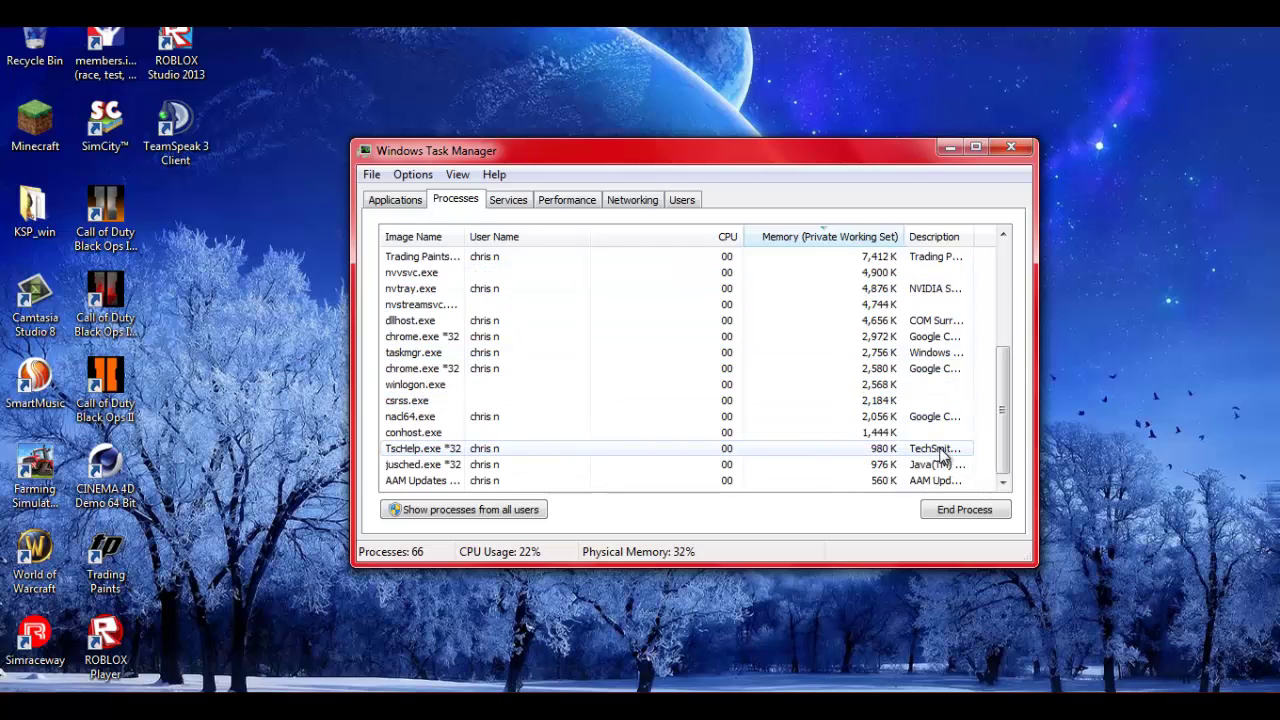
left_click(925, 480)
left_click(921, 467)
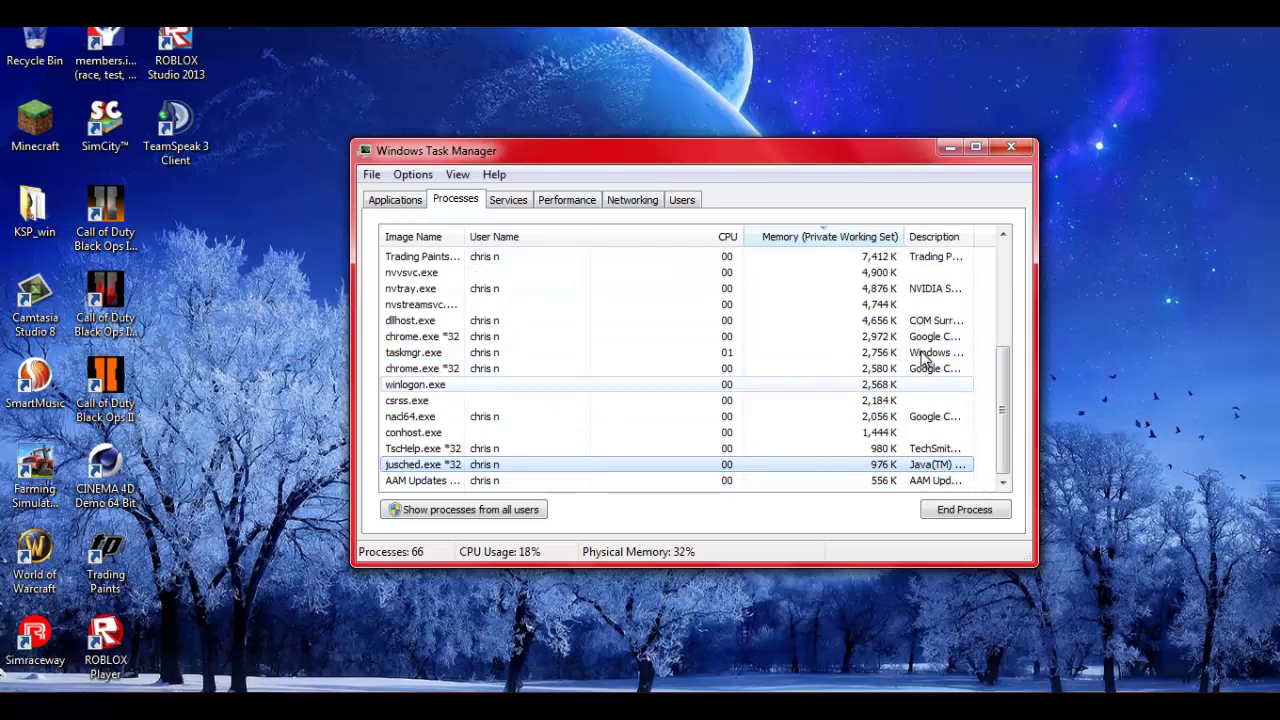
scroll(946, 346, "up", 2)
scroll(948, 350, "up", 2)
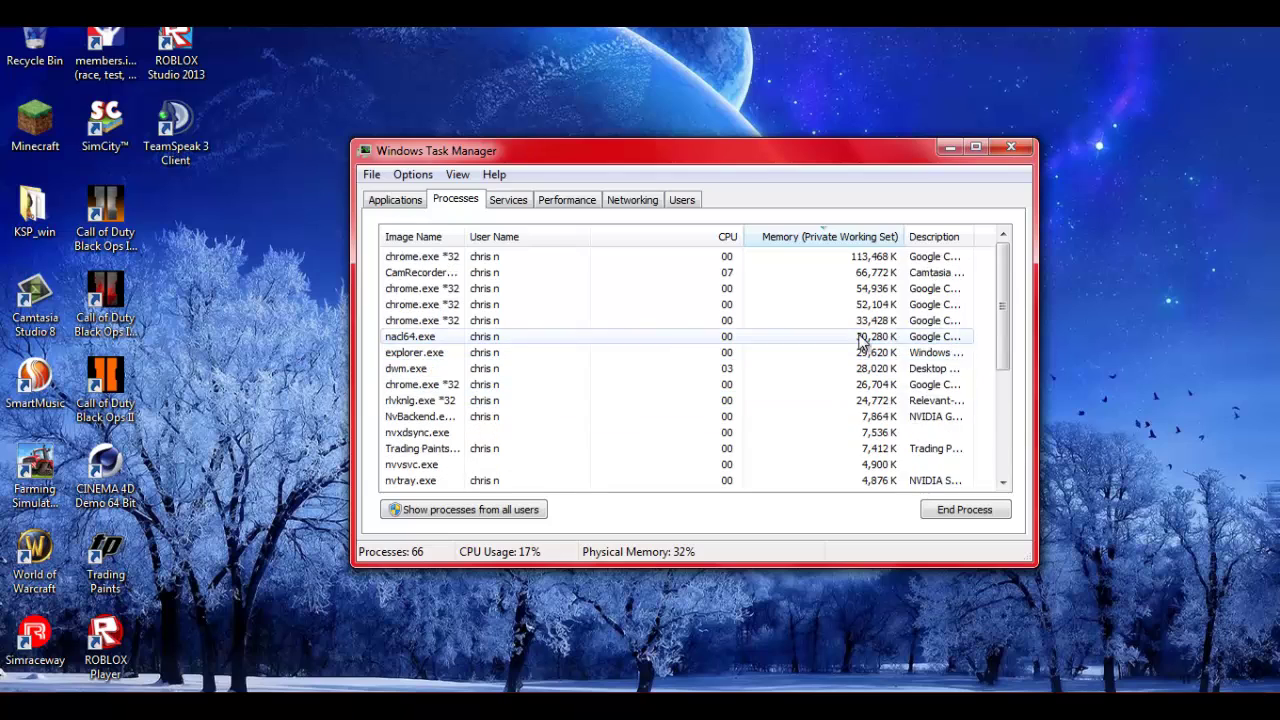
Step: End the NvBackend.exe *32 process and look through the remaining processes
left_click(933, 418)
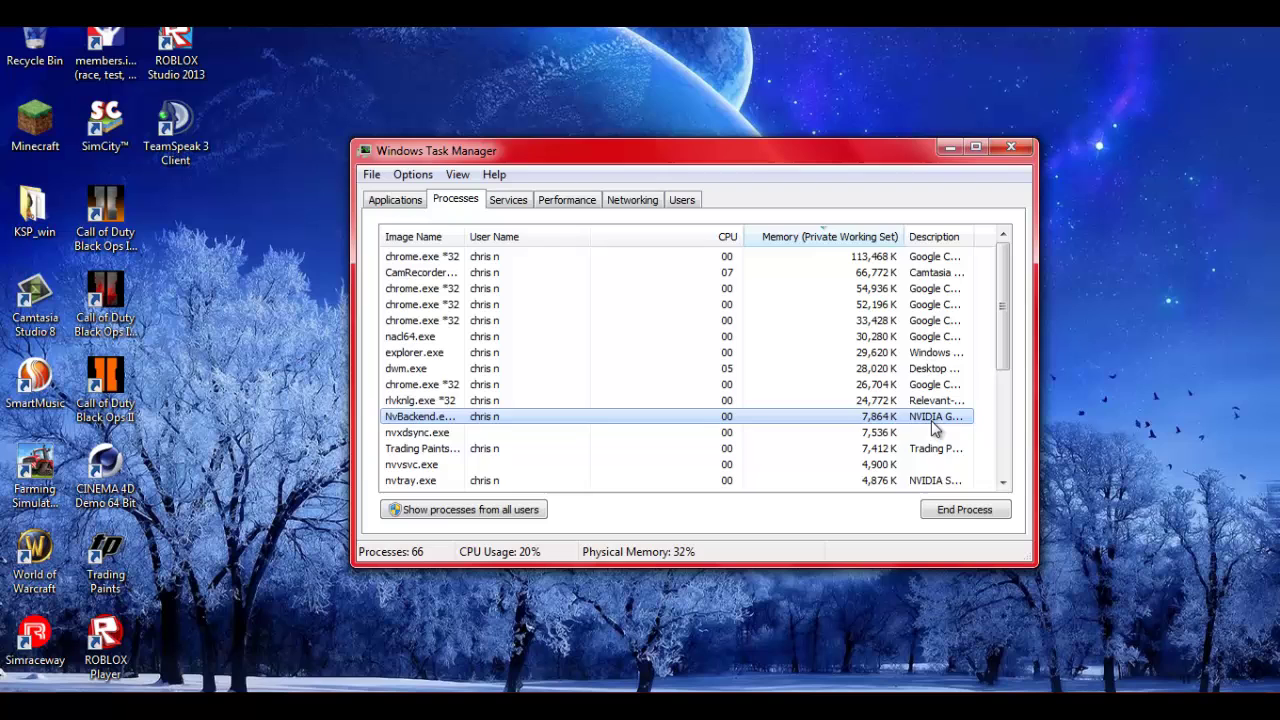
left_click(945, 513)
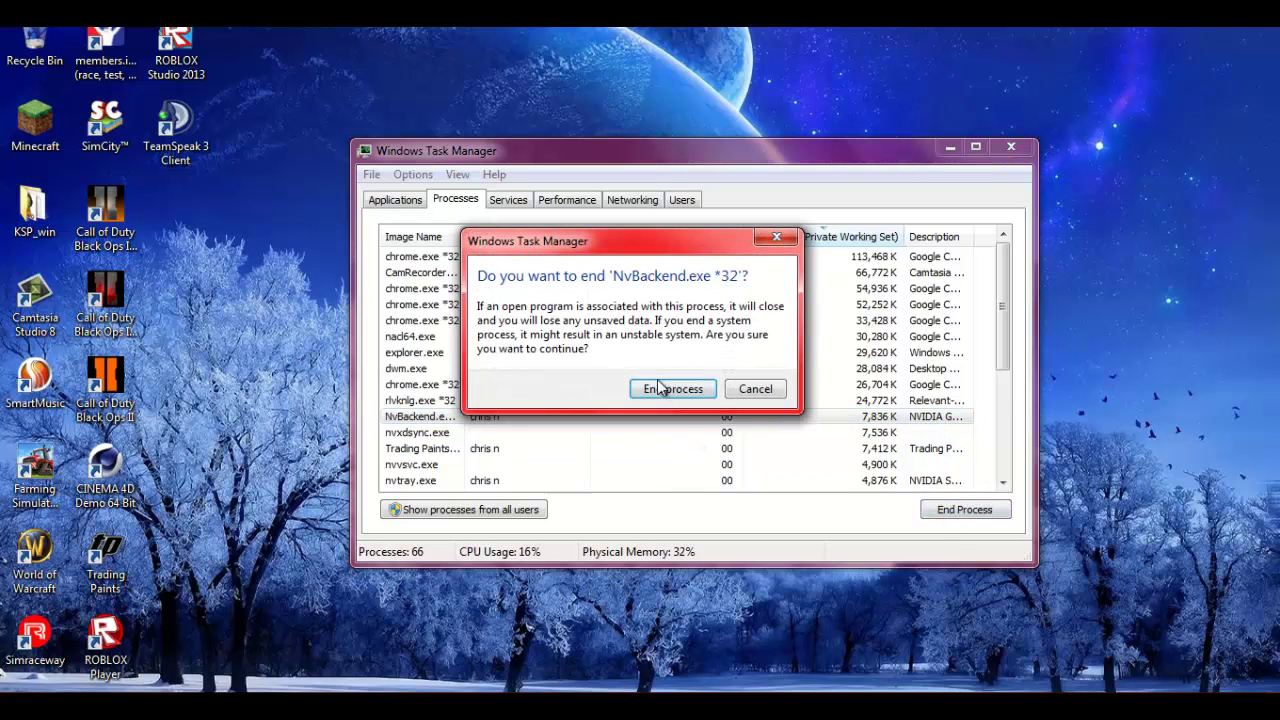
left_click(655, 389)
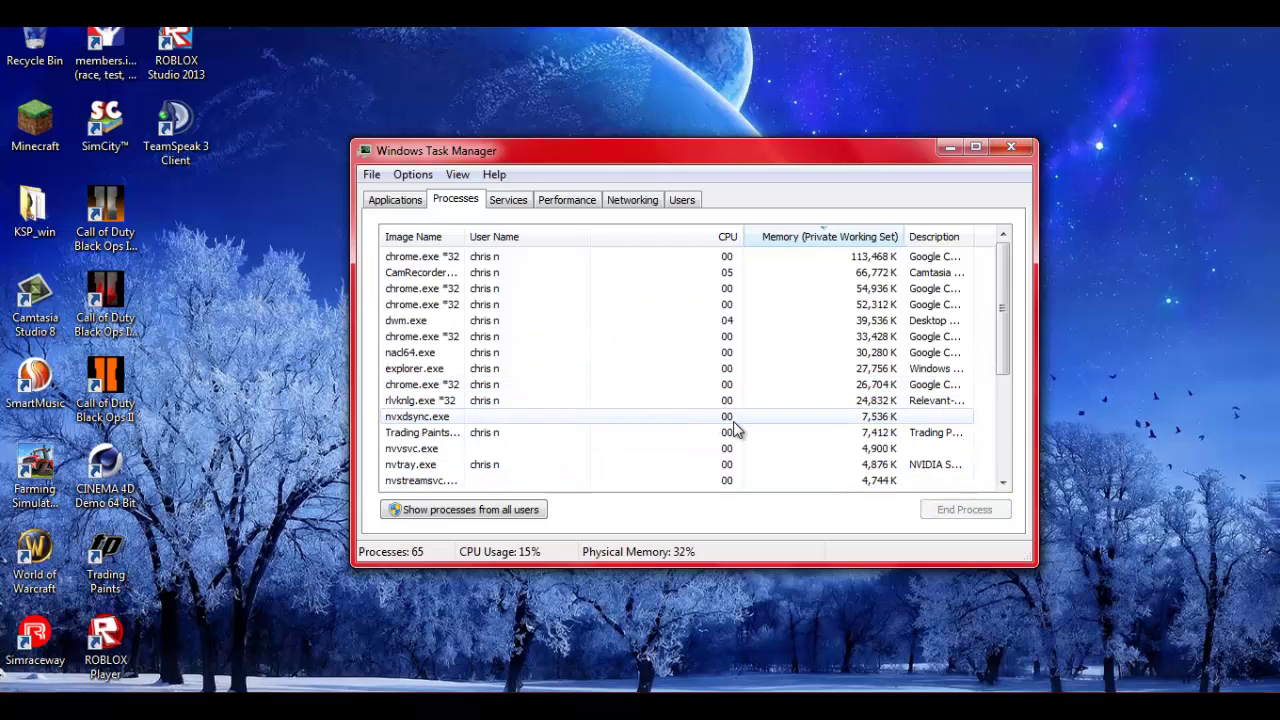
scroll(723, 450, "down", 4)
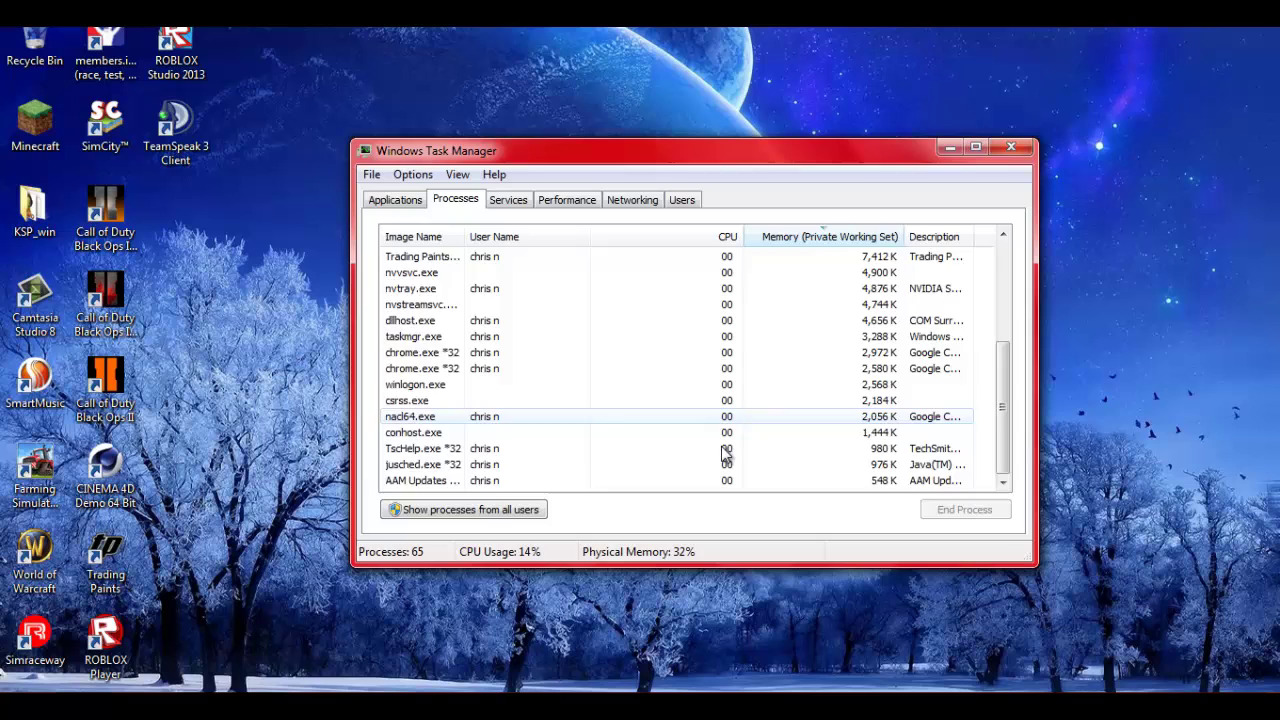
scroll(723, 450, "up", 4)
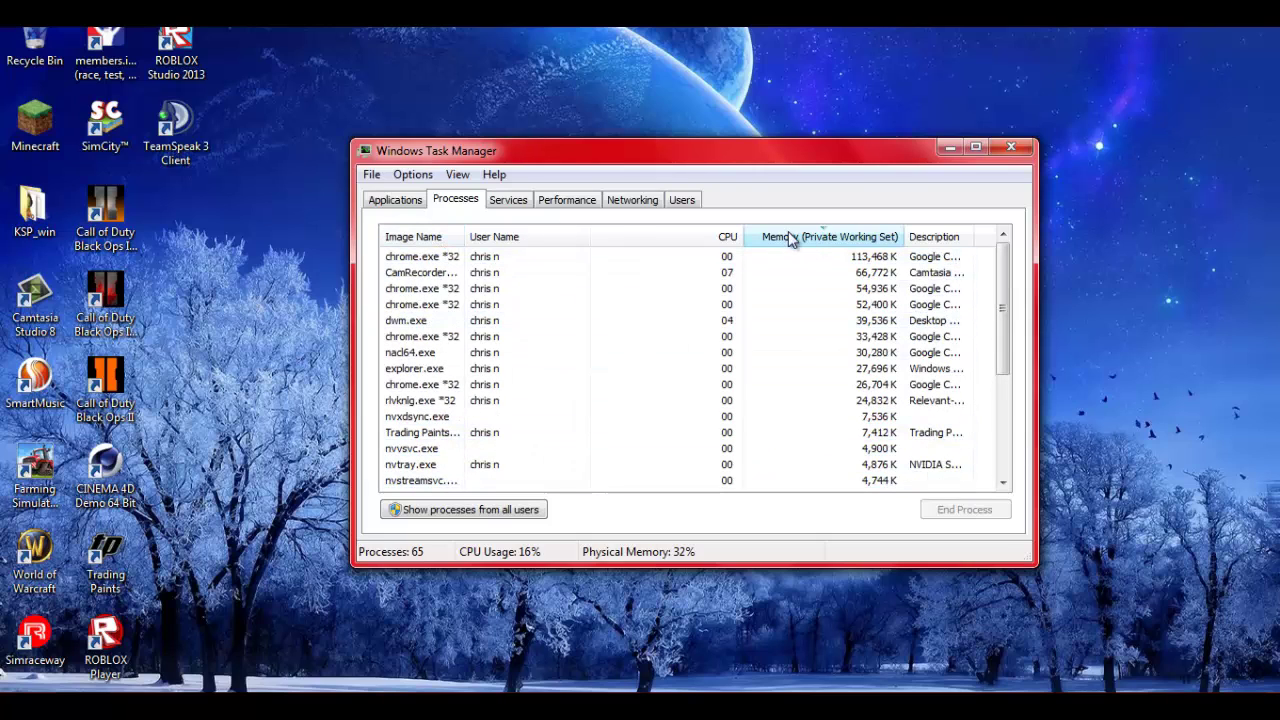
Step: Review the services, networking and CPU and memory performance views, and close Task Manager
left_click(507, 201)
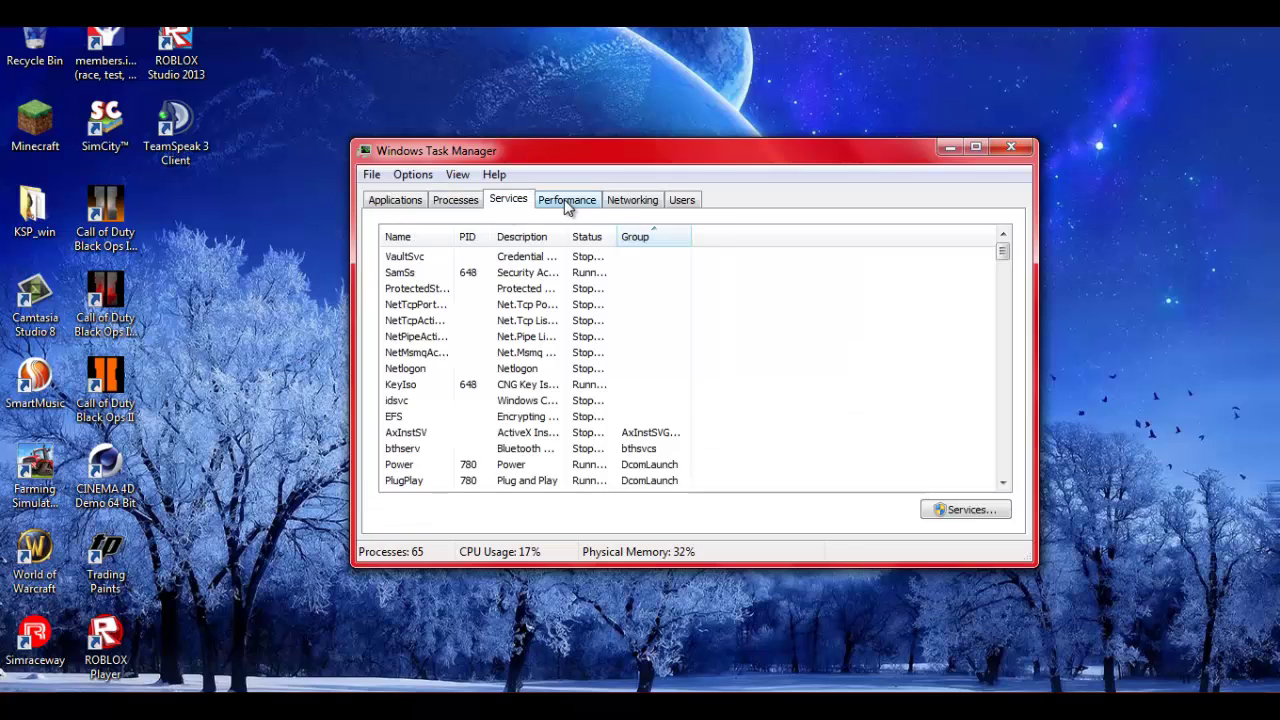
left_click(568, 201)
left_click(628, 201)
left_click(524, 201)
left_click(445, 200)
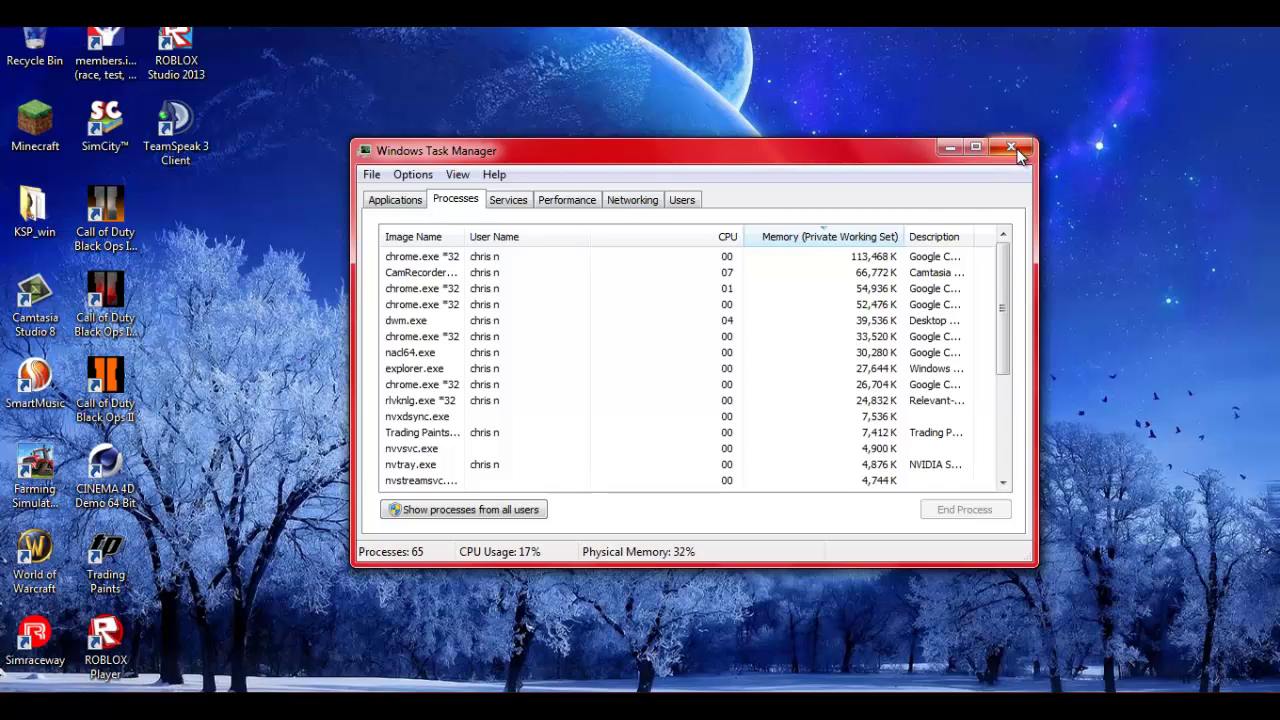
left_click(587, 200)
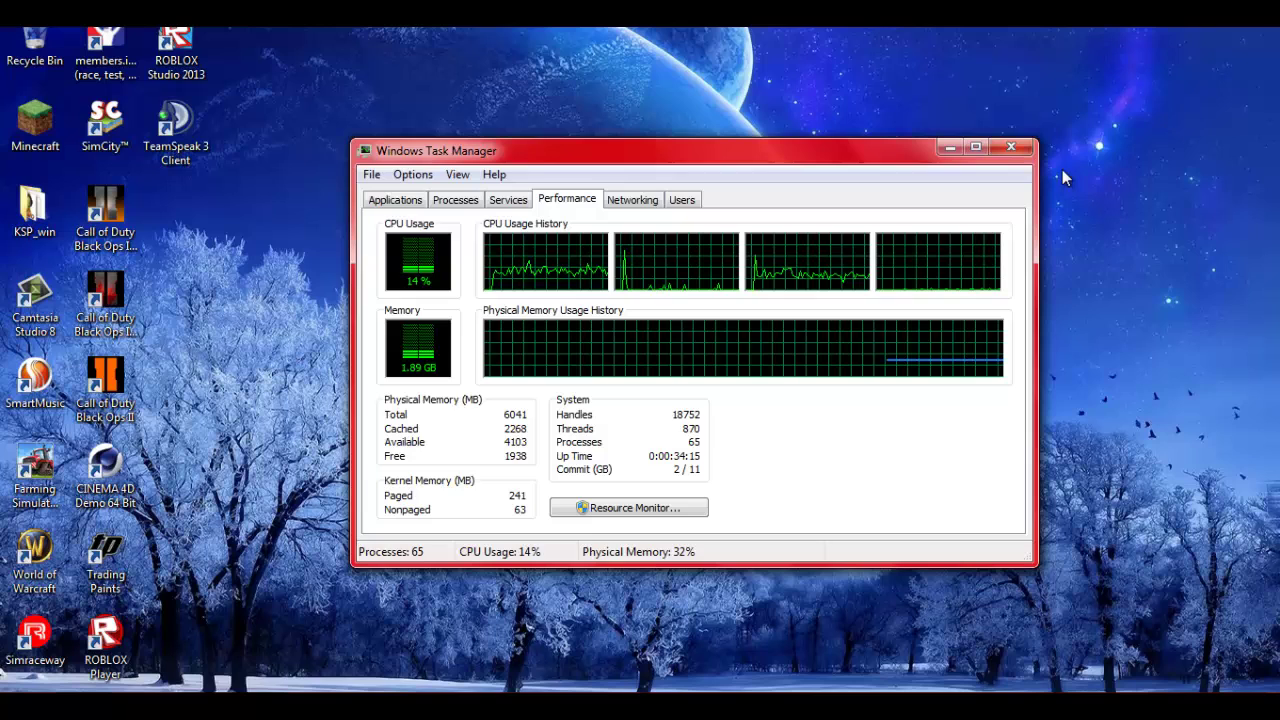
left_click(1012, 148)
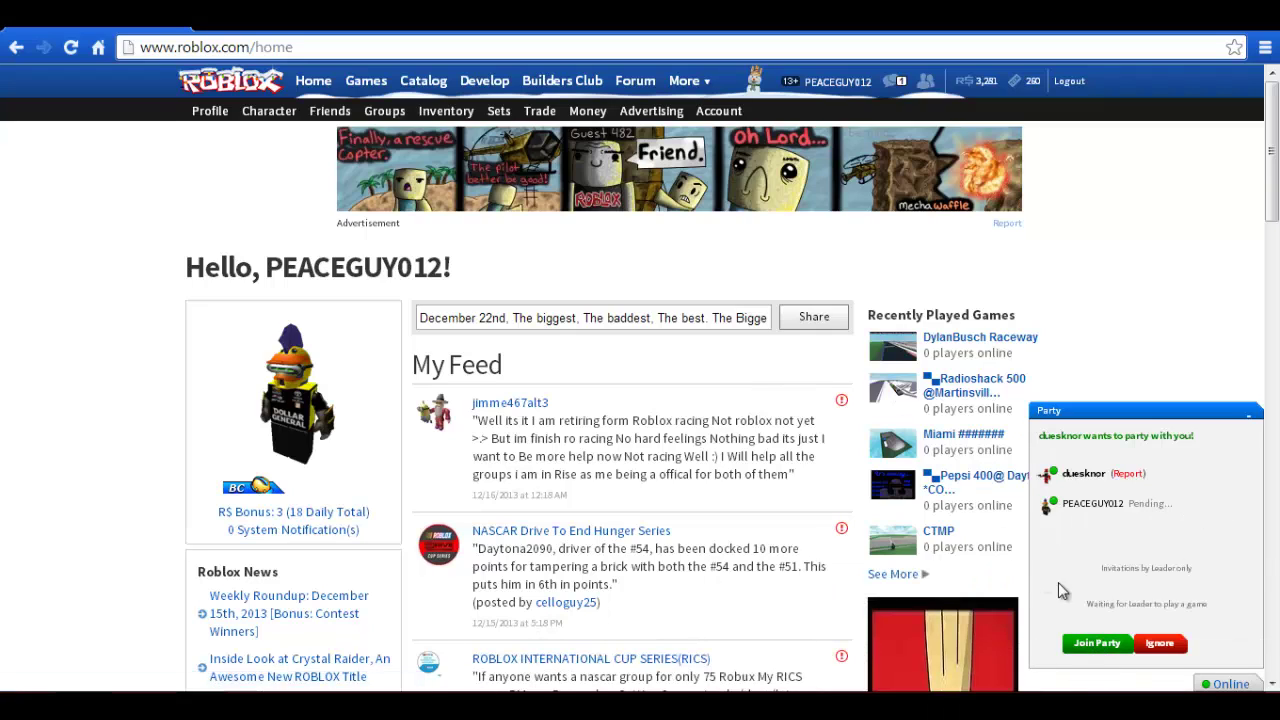
Step: On the ROBLOX website, accept the party invitation and send "?" and "Kindov recordin right now" in the party chat
left_click(1096, 643)
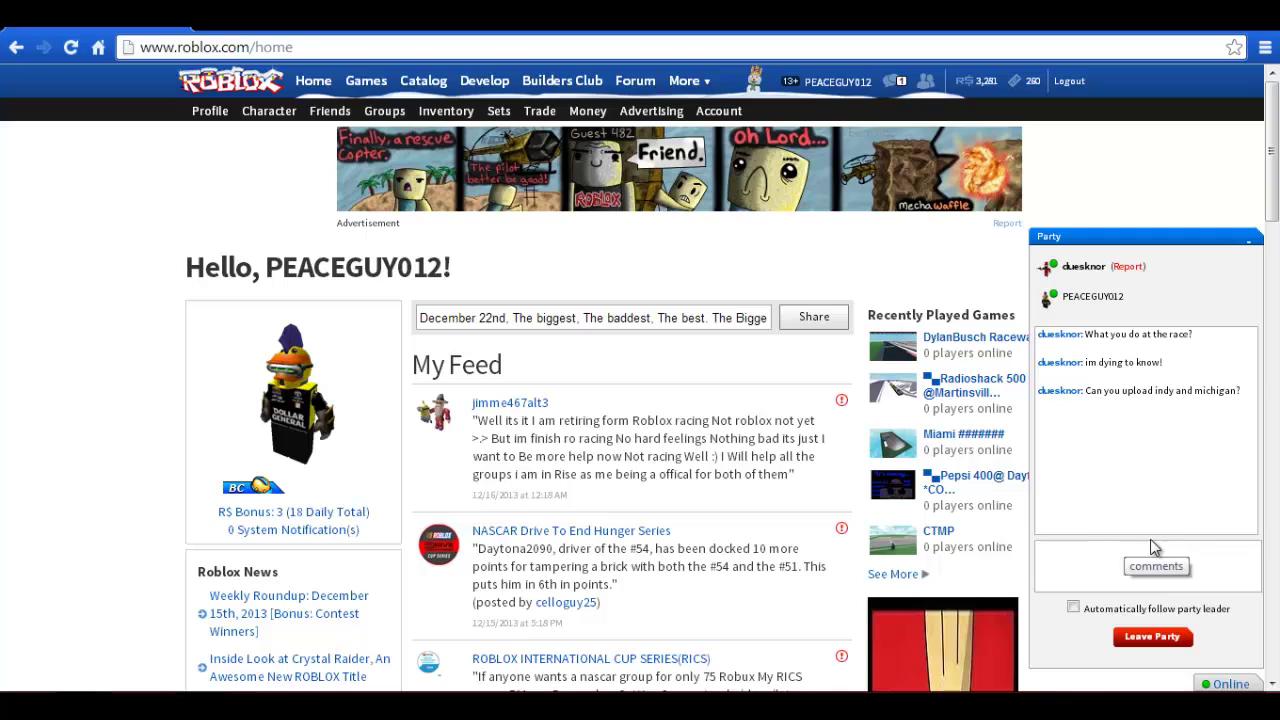
left_click(1112, 557)
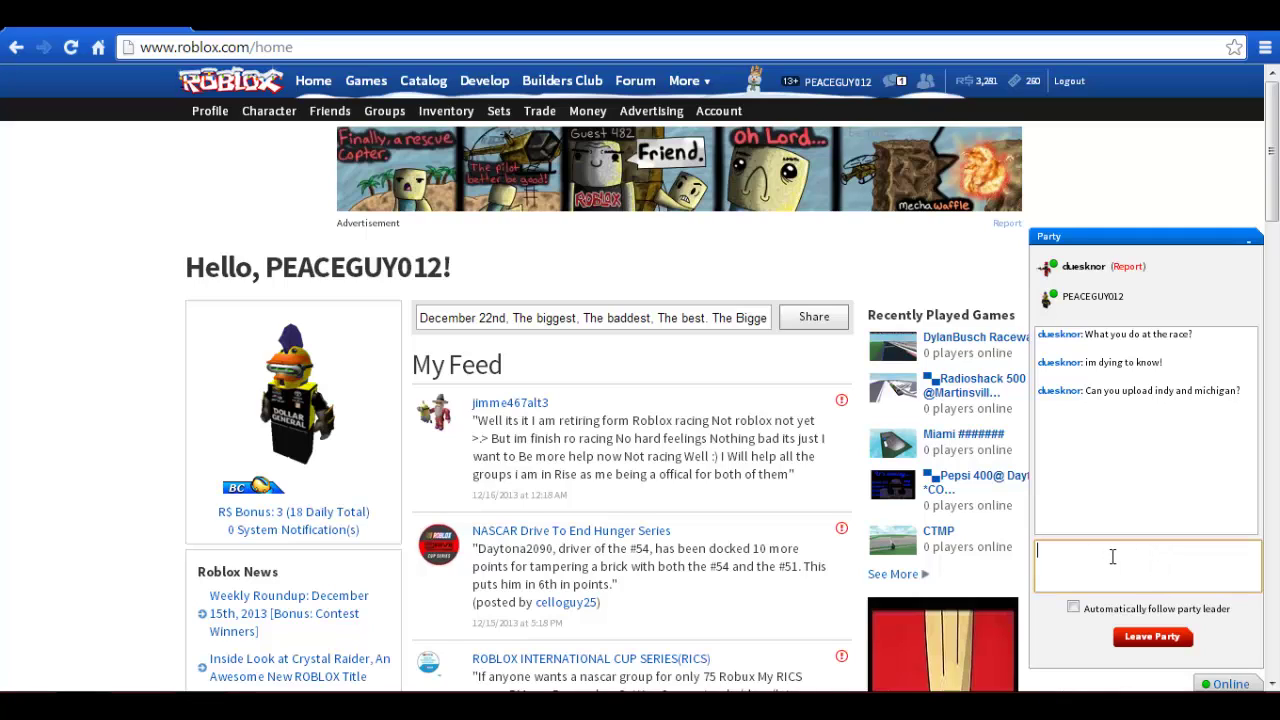
type("?")
key("Return")
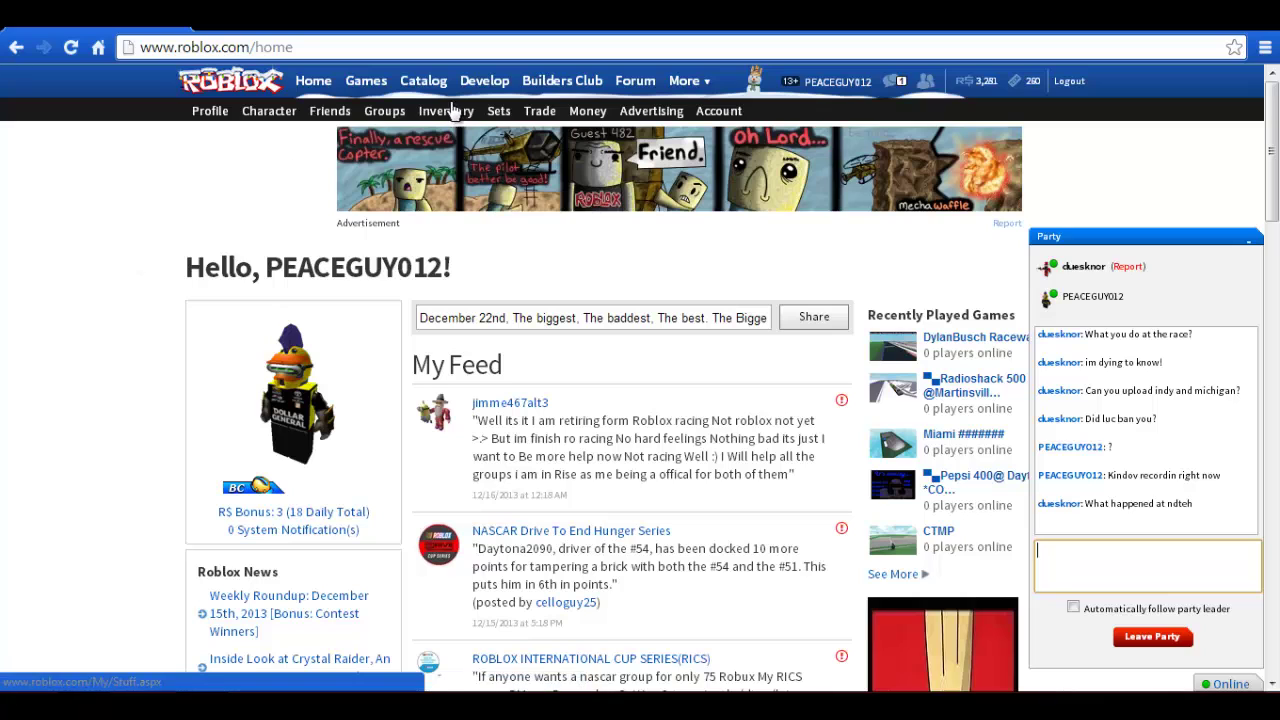
left_click(247, 84)
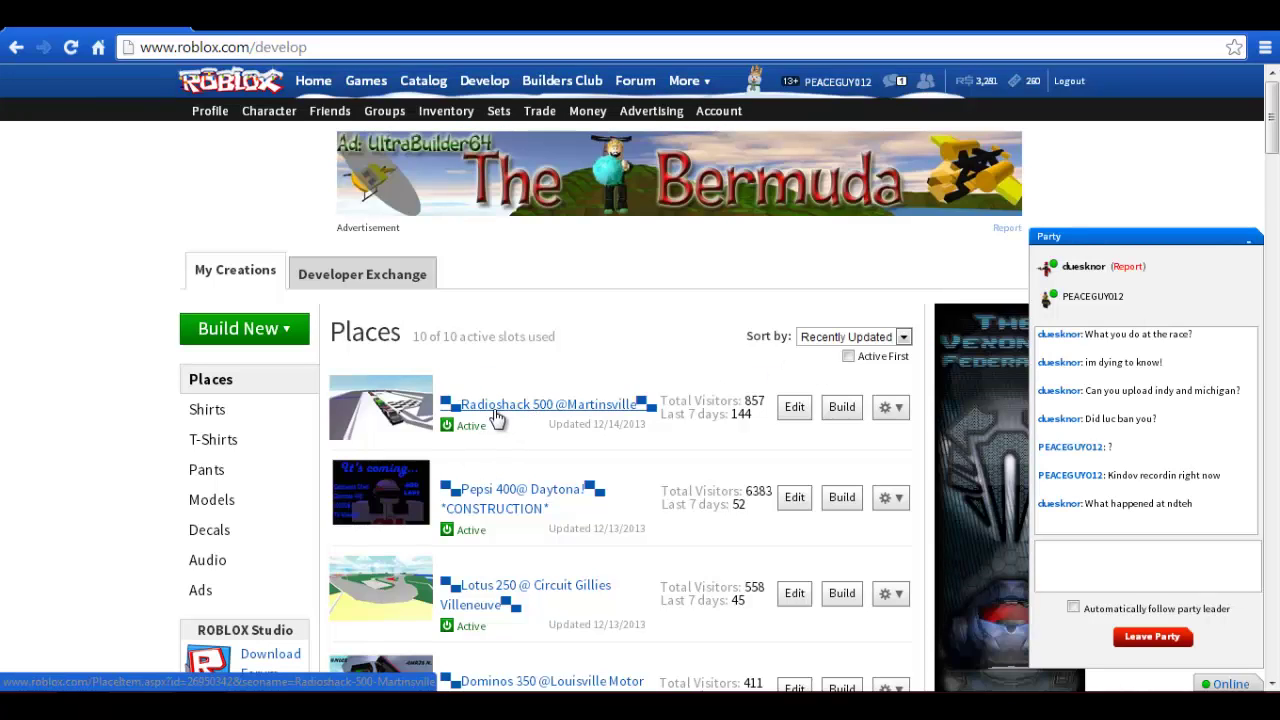
left_click(500, 405)
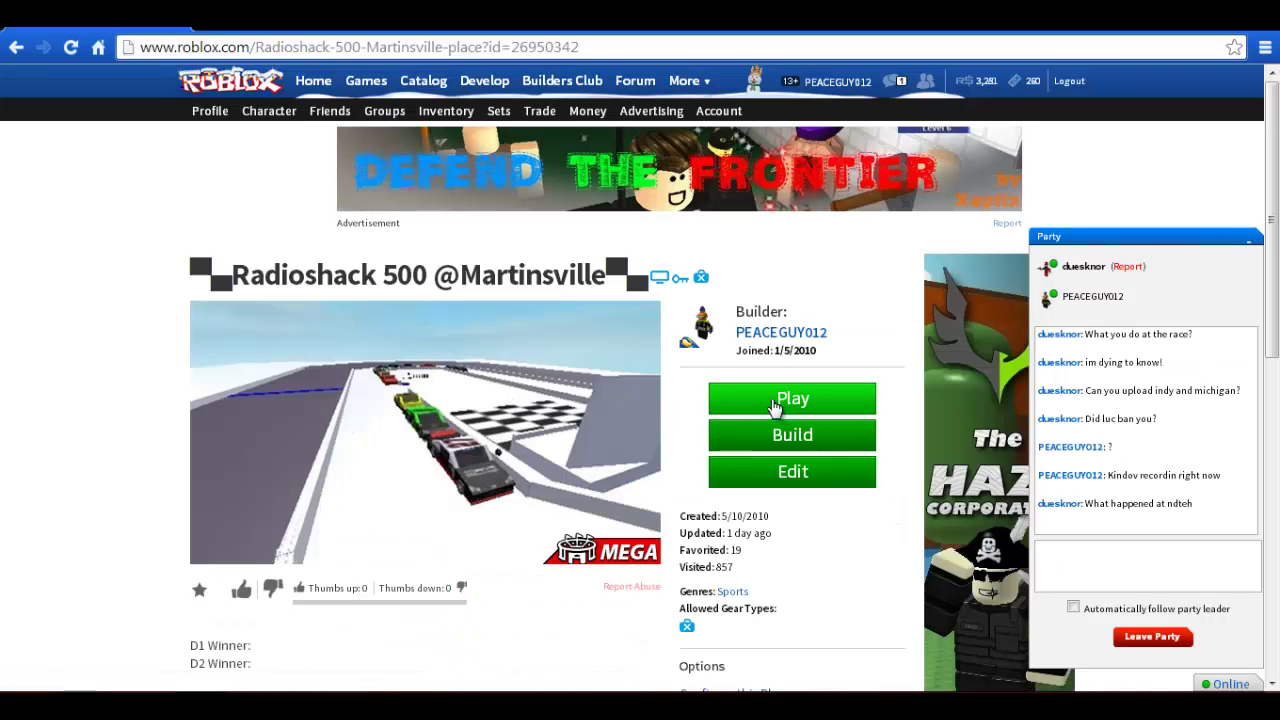
left_click(383, 382)
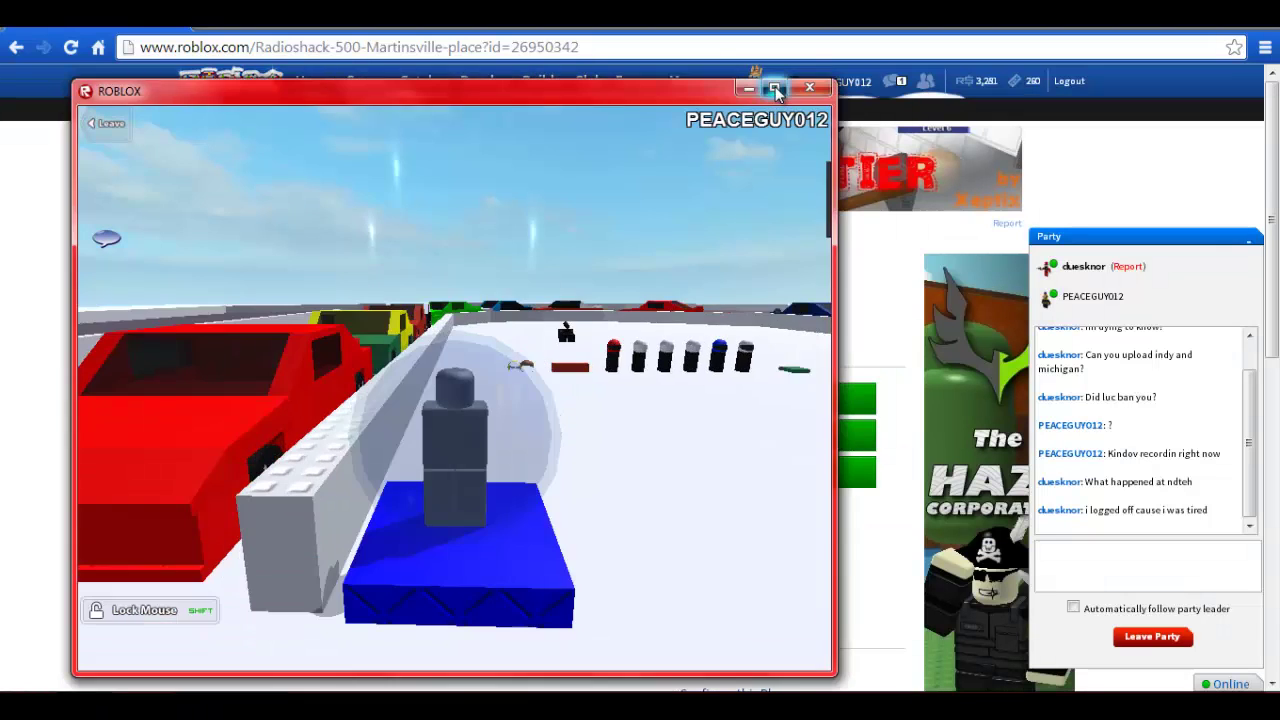
left_click(775, 87)
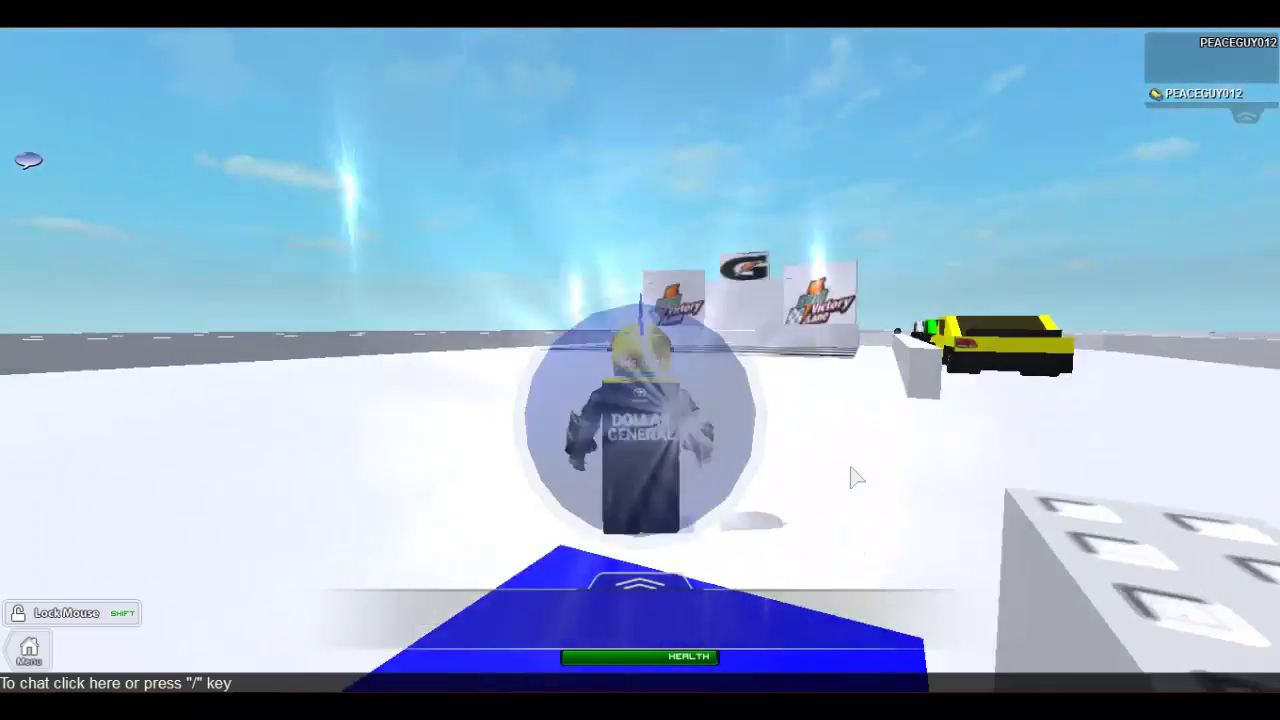
Step: Walk the avatar off the blue spawn pad and turn back towards the red Coca-Cola race car
key("w")
key("d")
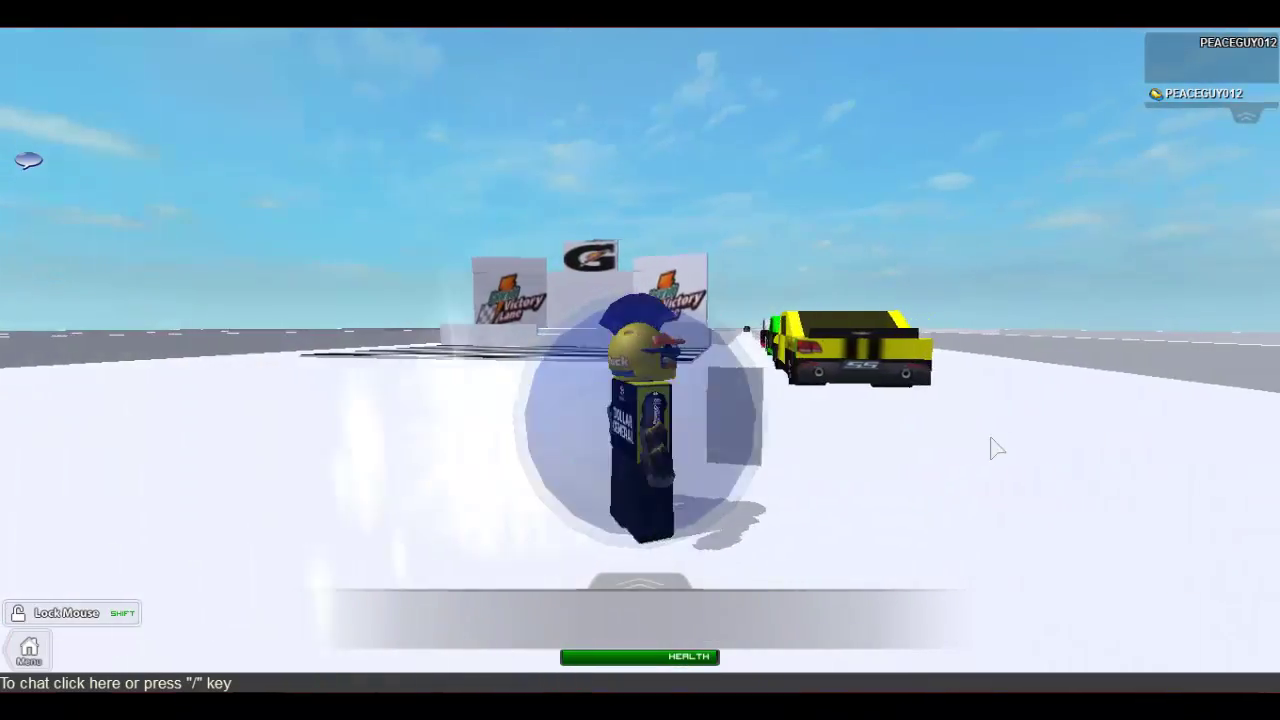
scroll(960, 477, "down", 5)
scroll(957, 500, "down", 4)
left_click_drag(957, 500, 1094, 534)
scroll(994, 491, "up", 4)
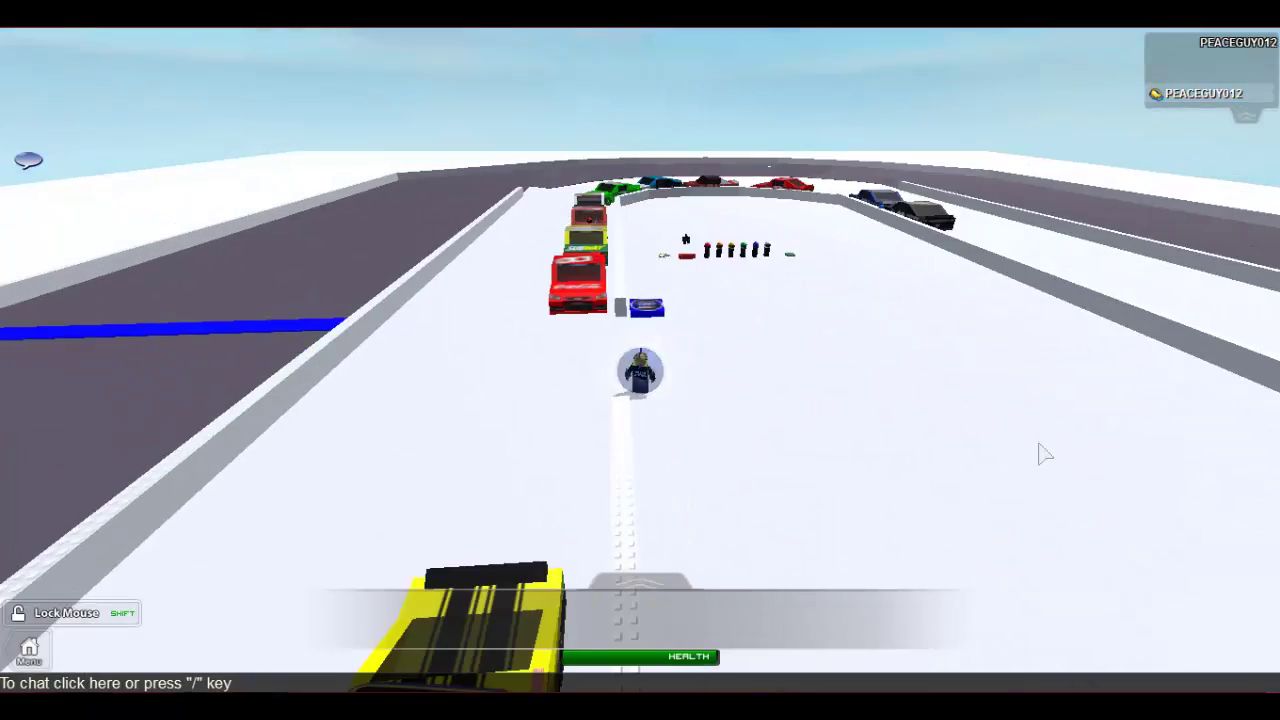
left_click_drag(1045, 454, 900, 420)
scroll(894, 417, "up", 4)
key("w")
key("w")
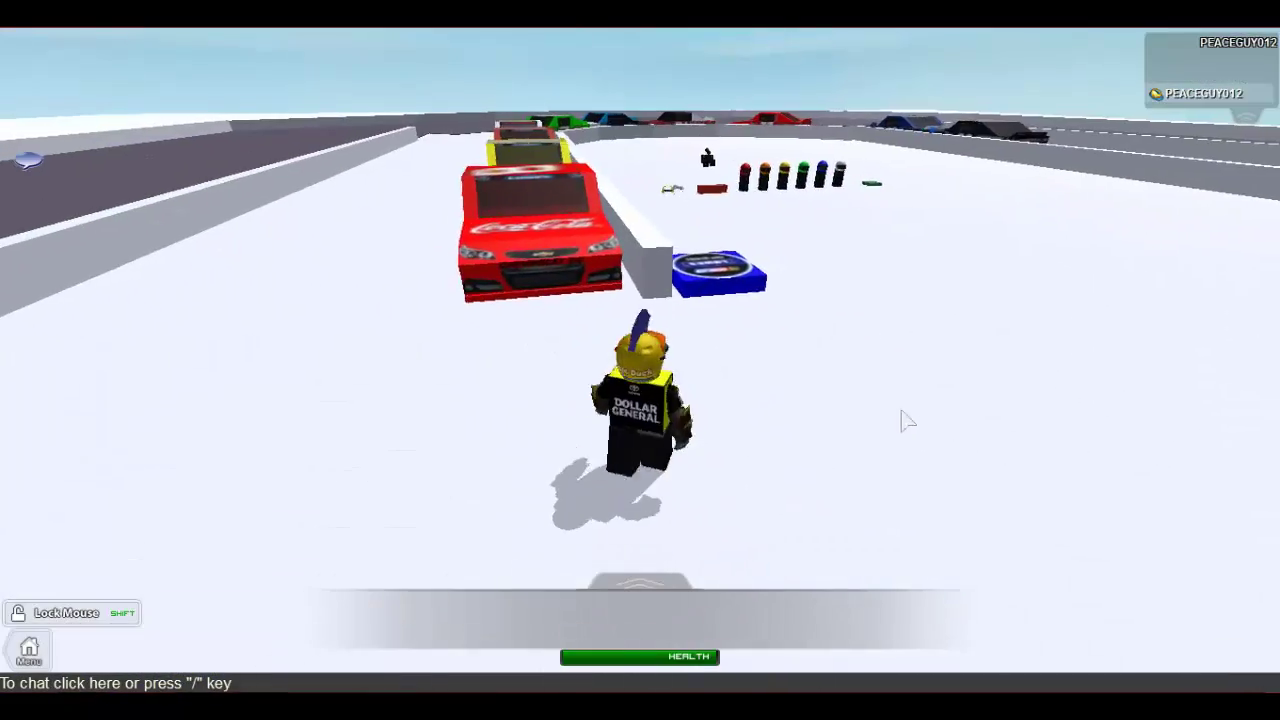
Step: Jump the avatar onto the white pit wall and walk along it past the red Coca-Cola car to the Subway car
key("space")
key("w")
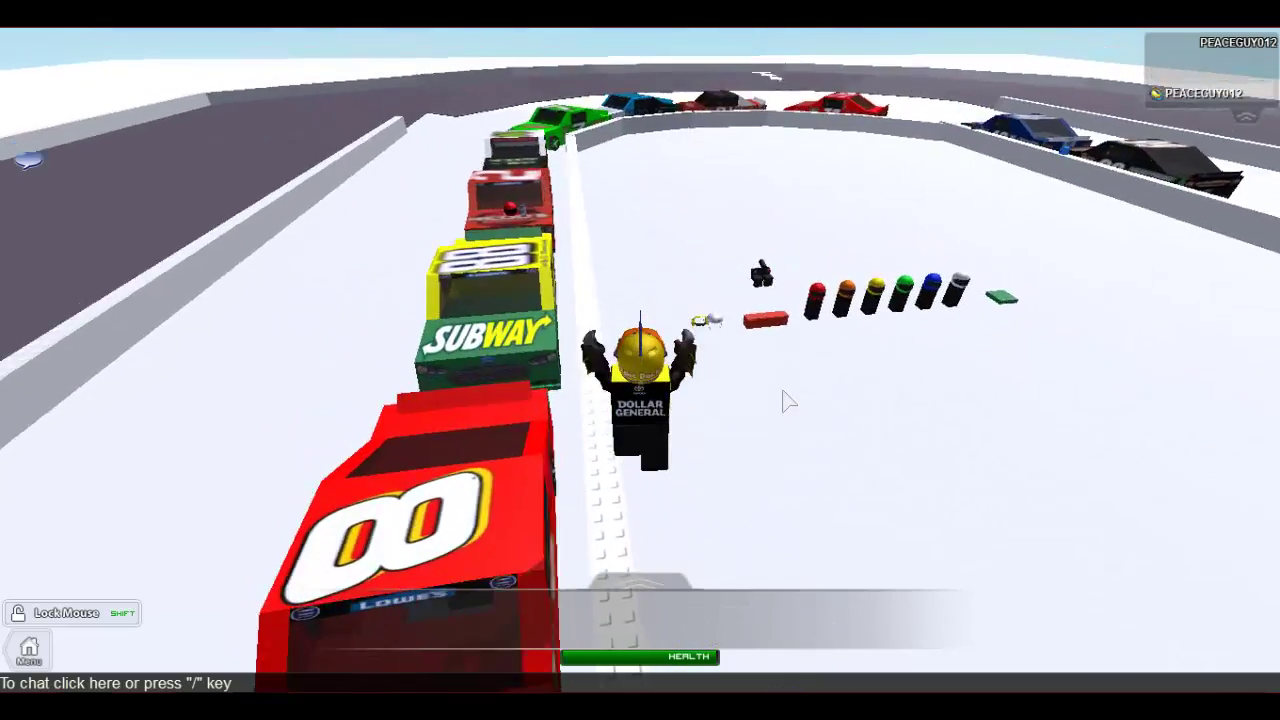
key("Left")
key("space")
key("Right")
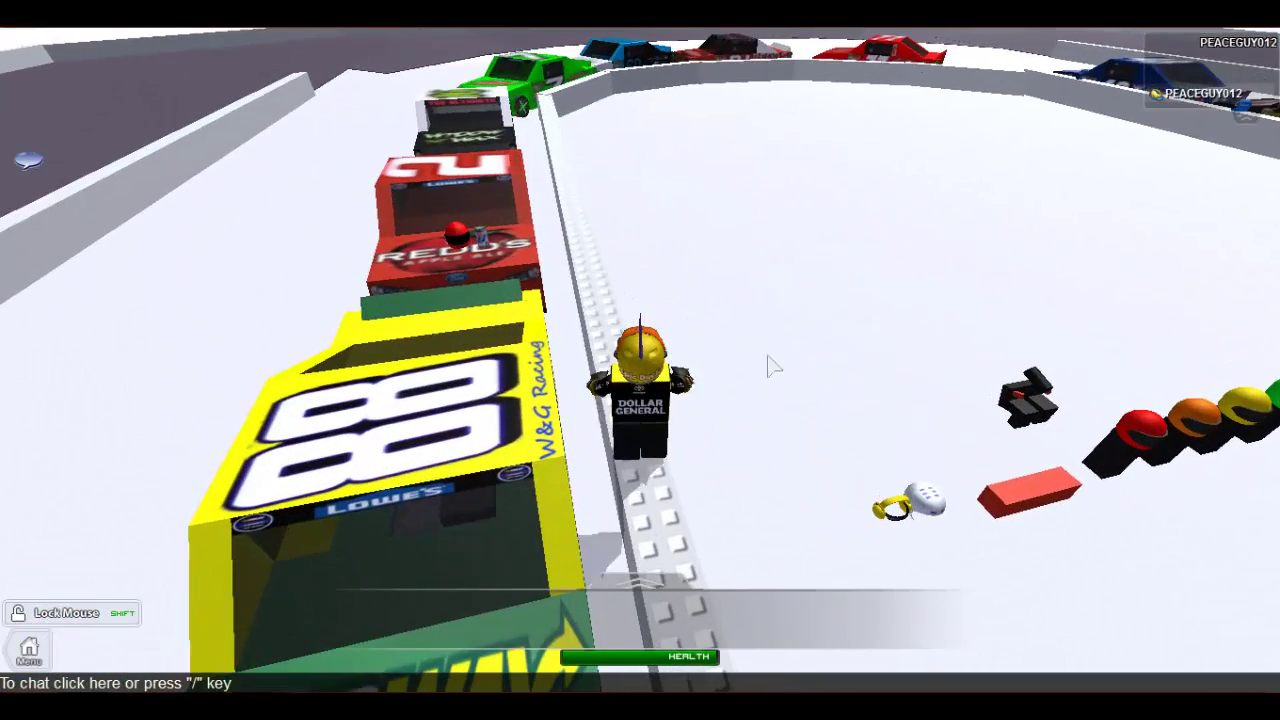
left_click_drag(703, 340, 716, 373)
Step: Walk the avatar back along the wall past the Coca-Cola car to the blue Lowe's Cup Series pad
key("w")
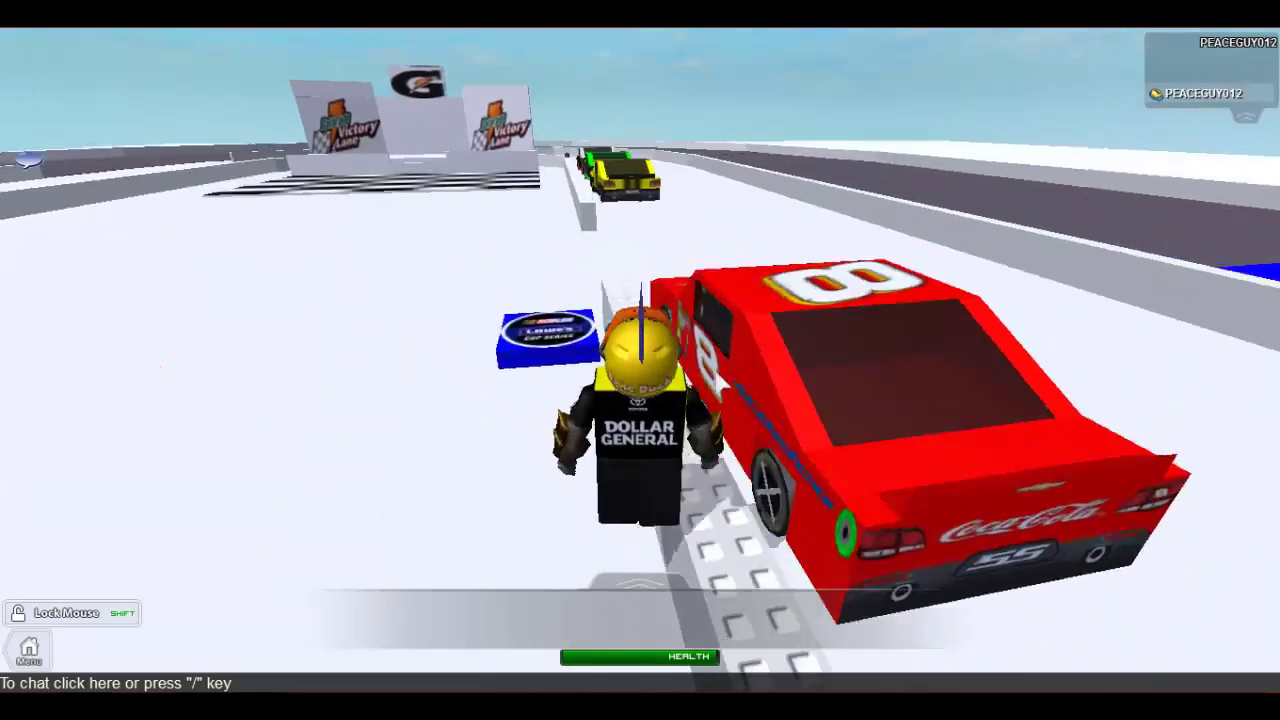
key("space")
key("Left")
key("Right")
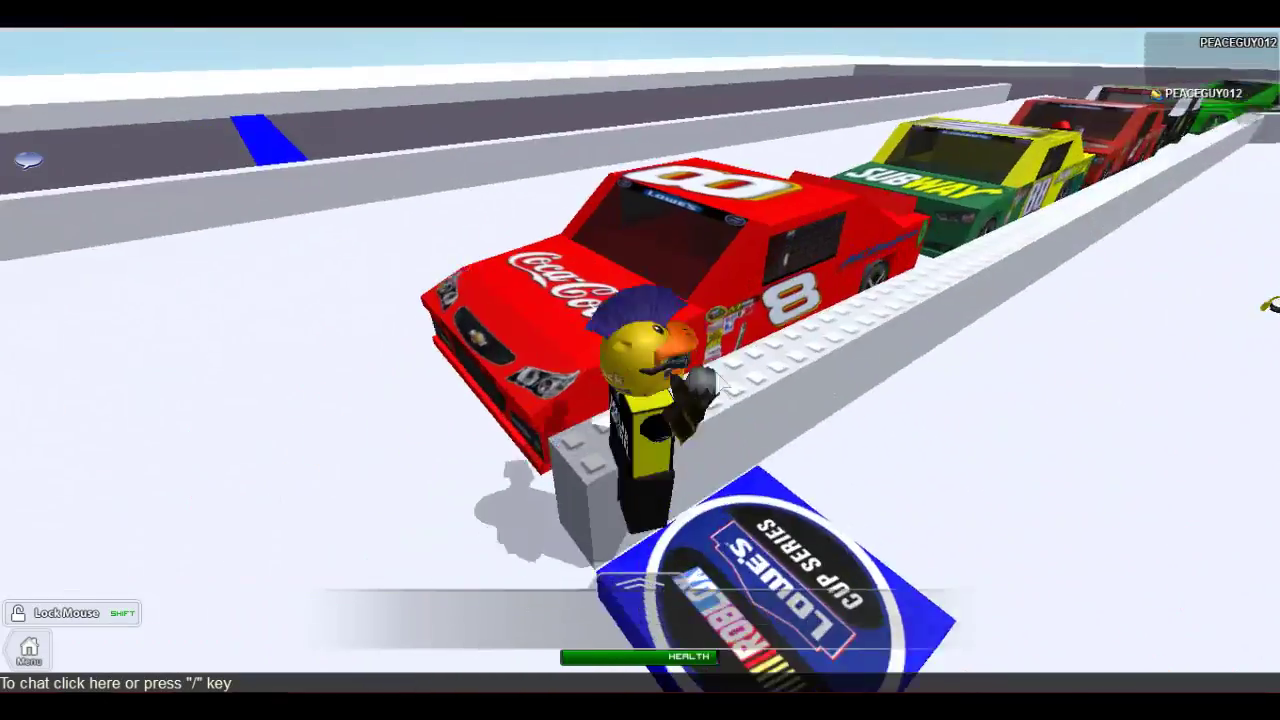
Step: Run the avatar along the wall past the Subway and Redd's cars and jump down into the infield
key("w")
key("space")
key("w")
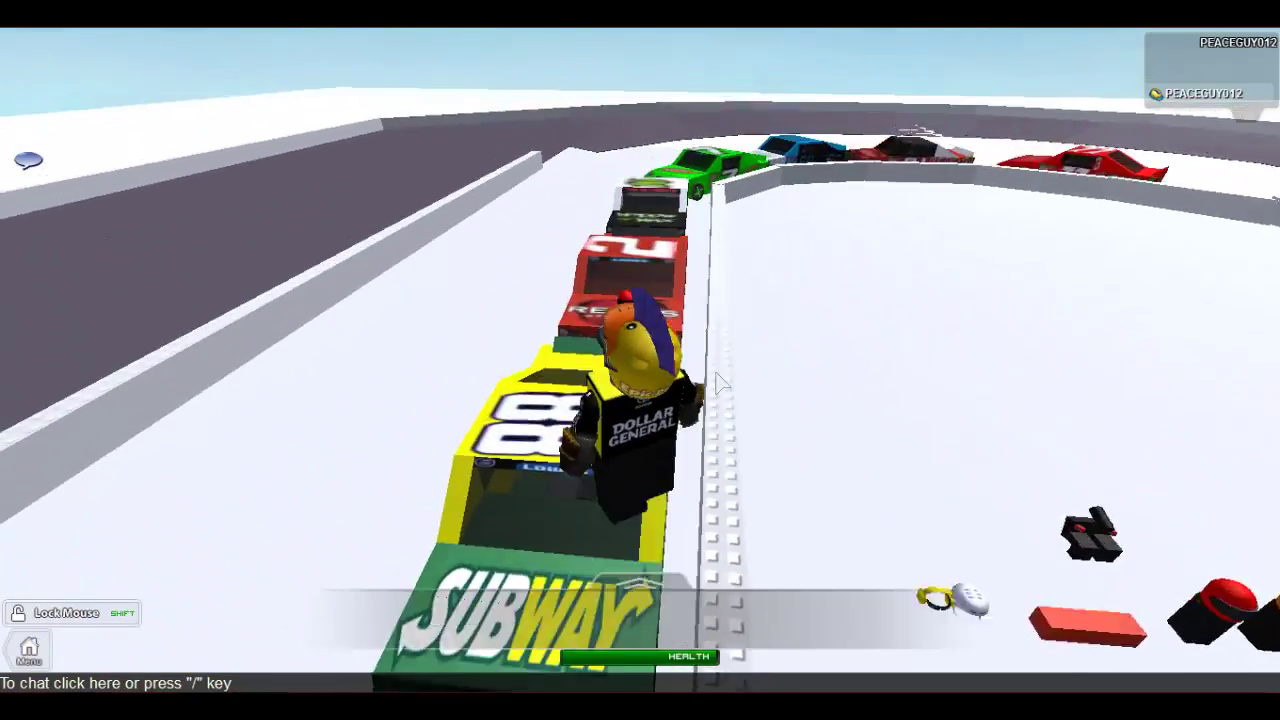
key("w")
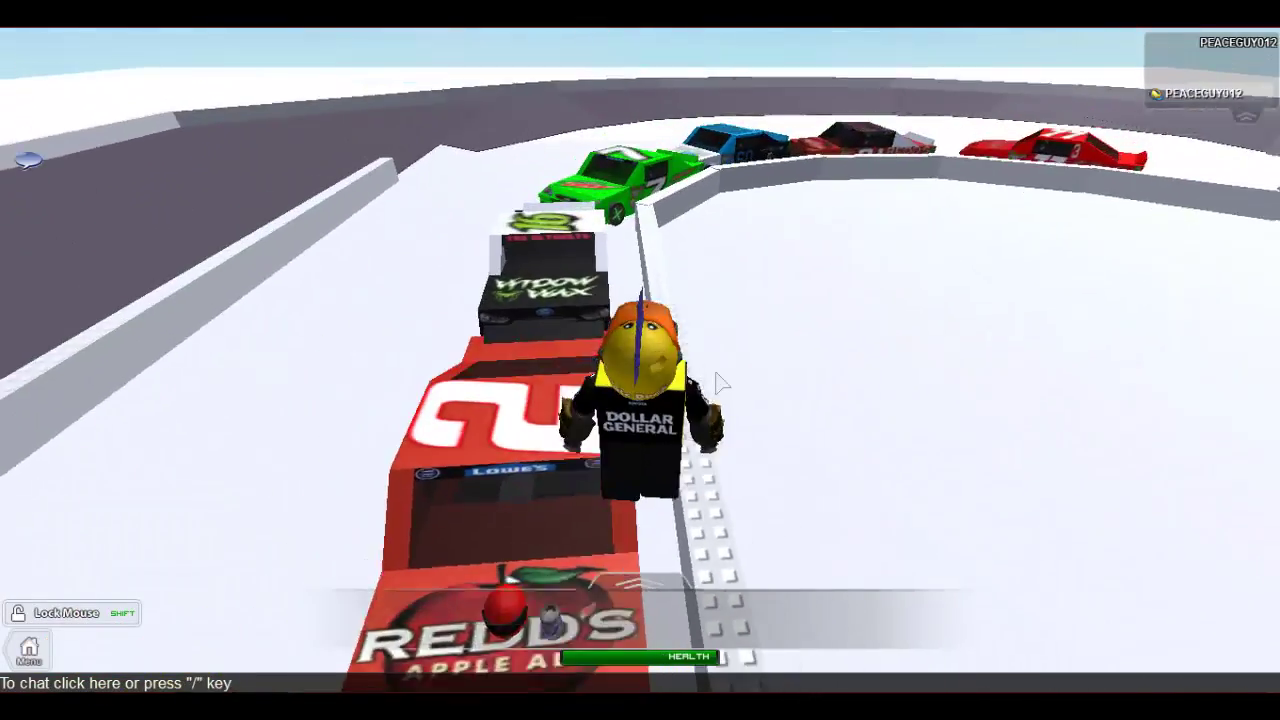
key("space")
key("d")
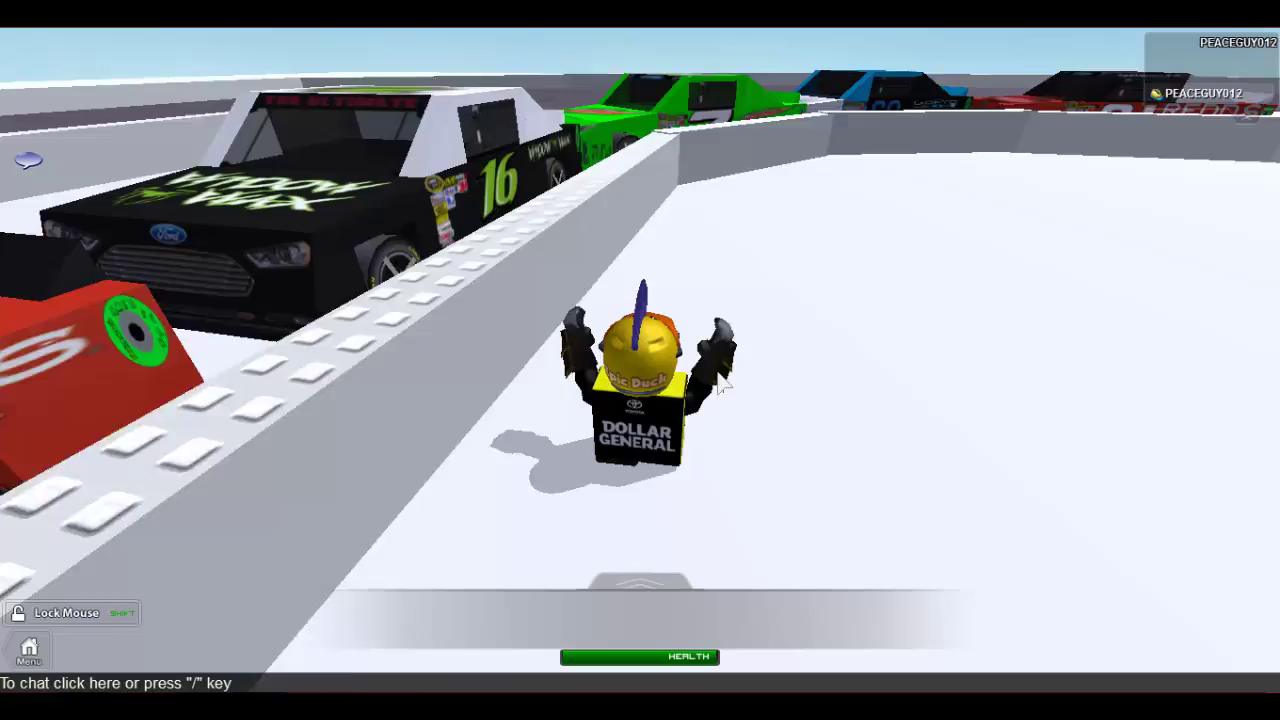
Step: Turn the avatar around in the infield, jump back onto the wall and run along it to the Coca-Cola car's front
key("a")
key("space")
key("s")
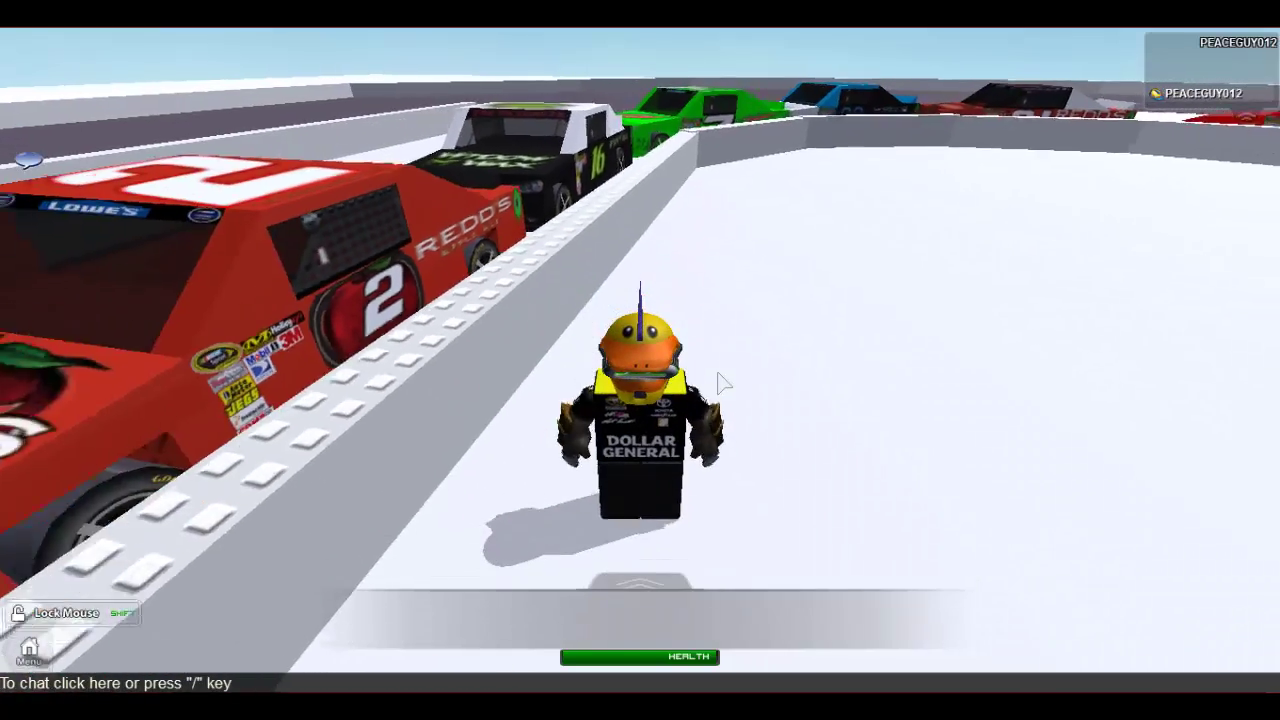
key("a")
key("w")
key("w")
key("space")
key("a")
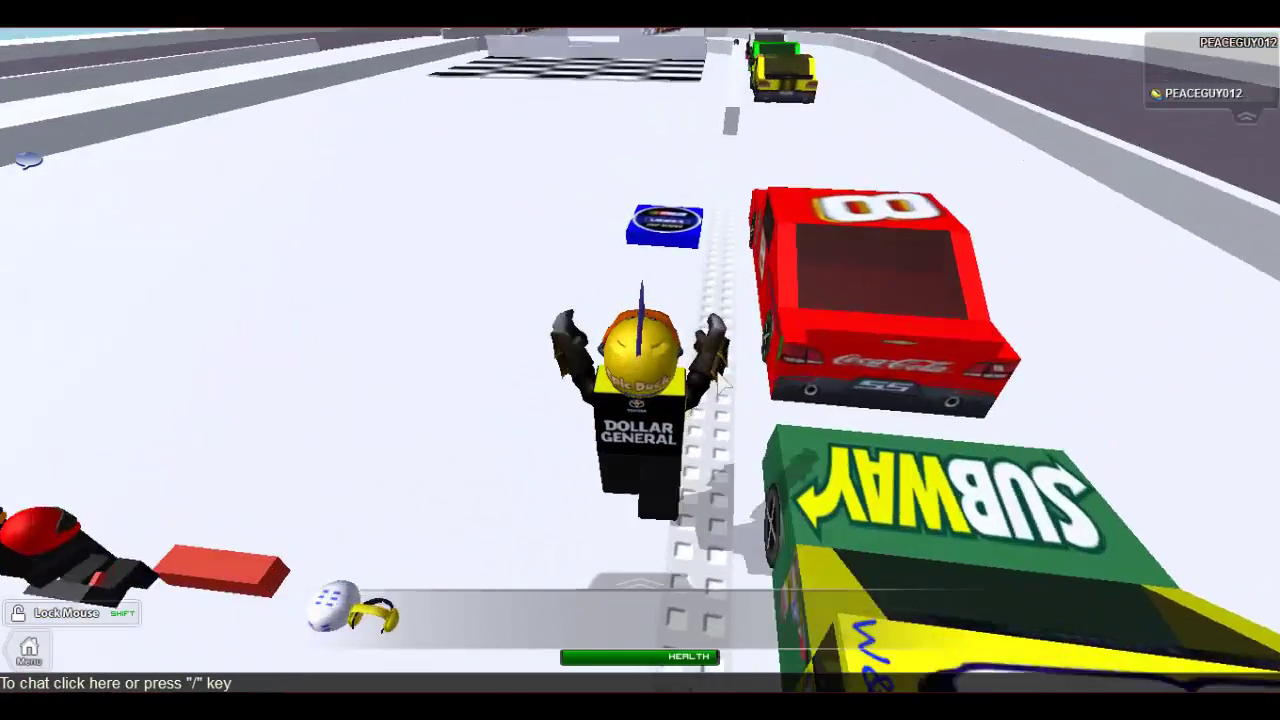
key("space")
key("w")
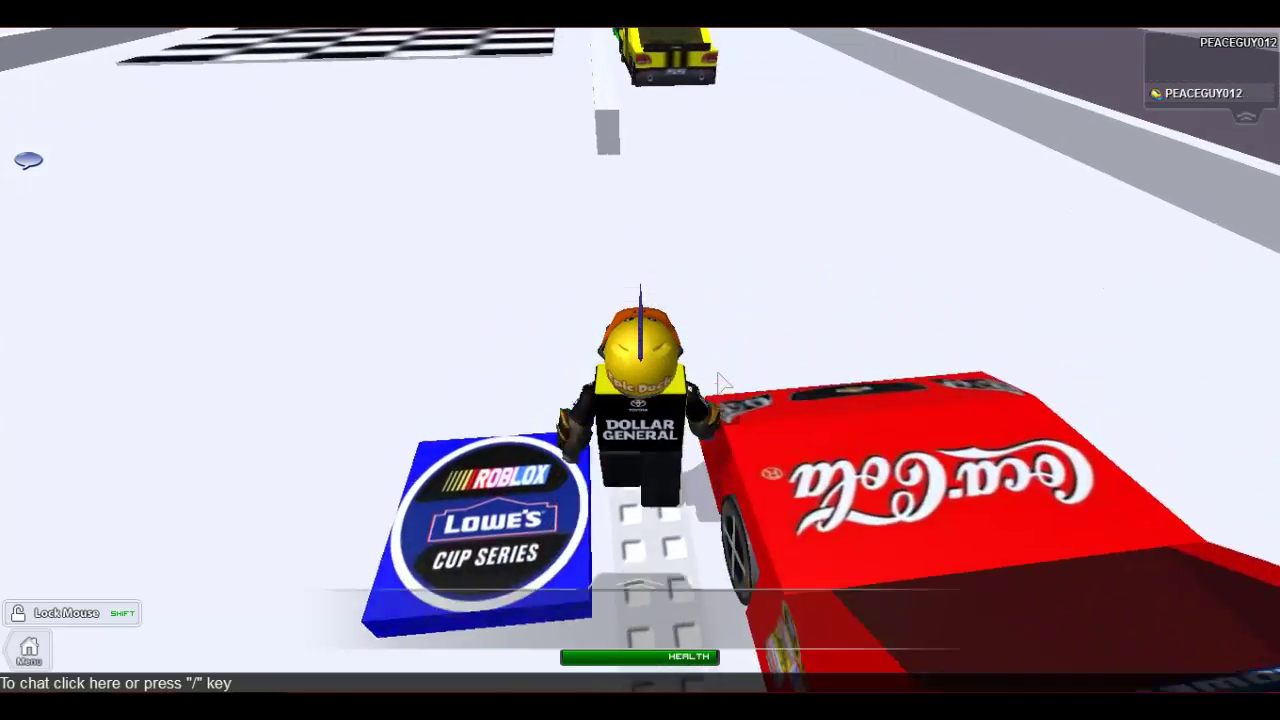
Step: Walk the avatar off the end of the wall and turn it in front of the Coca-Cola car's nose
left_click_drag(730, 369, 680, 352)
key("a")
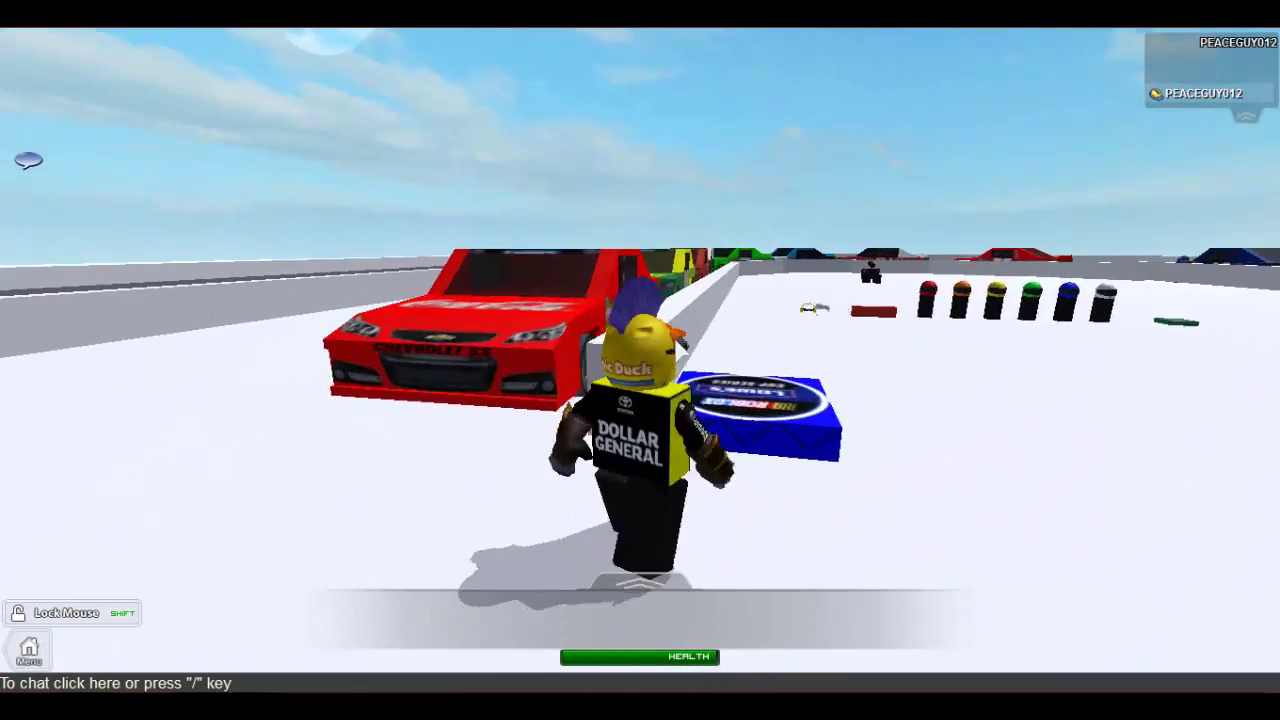
key("d")
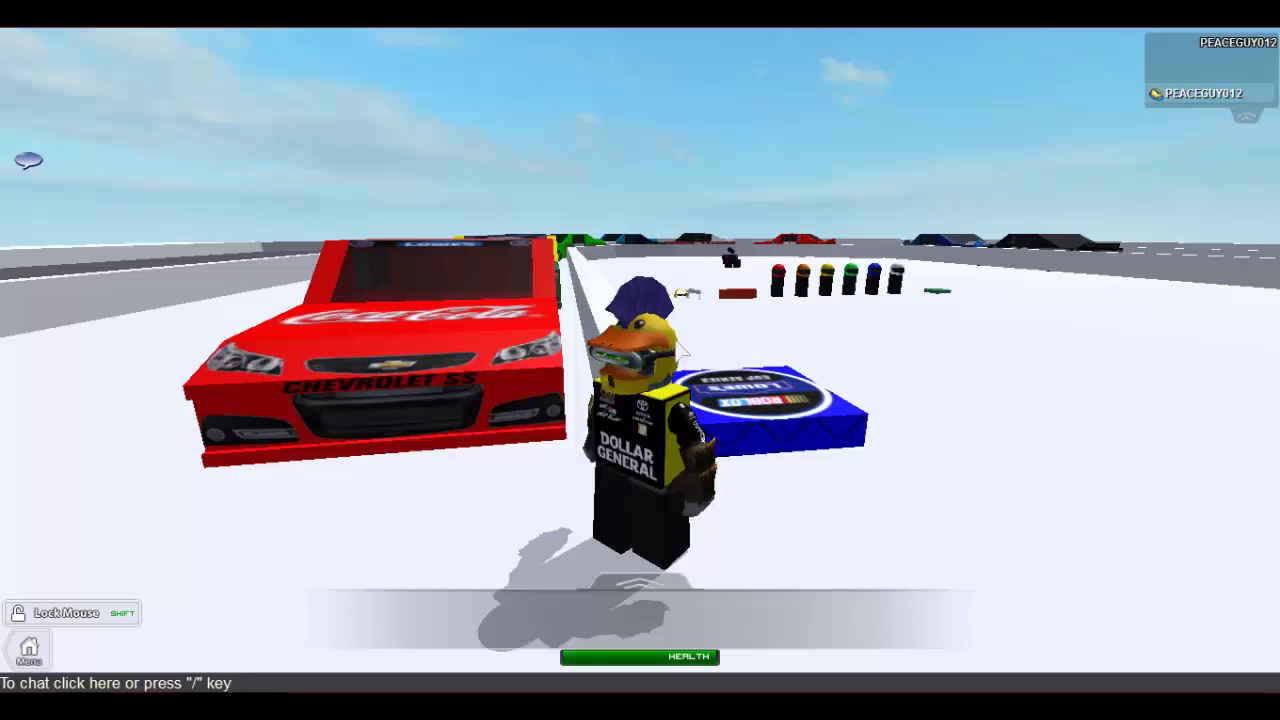
key("a")
key("d")
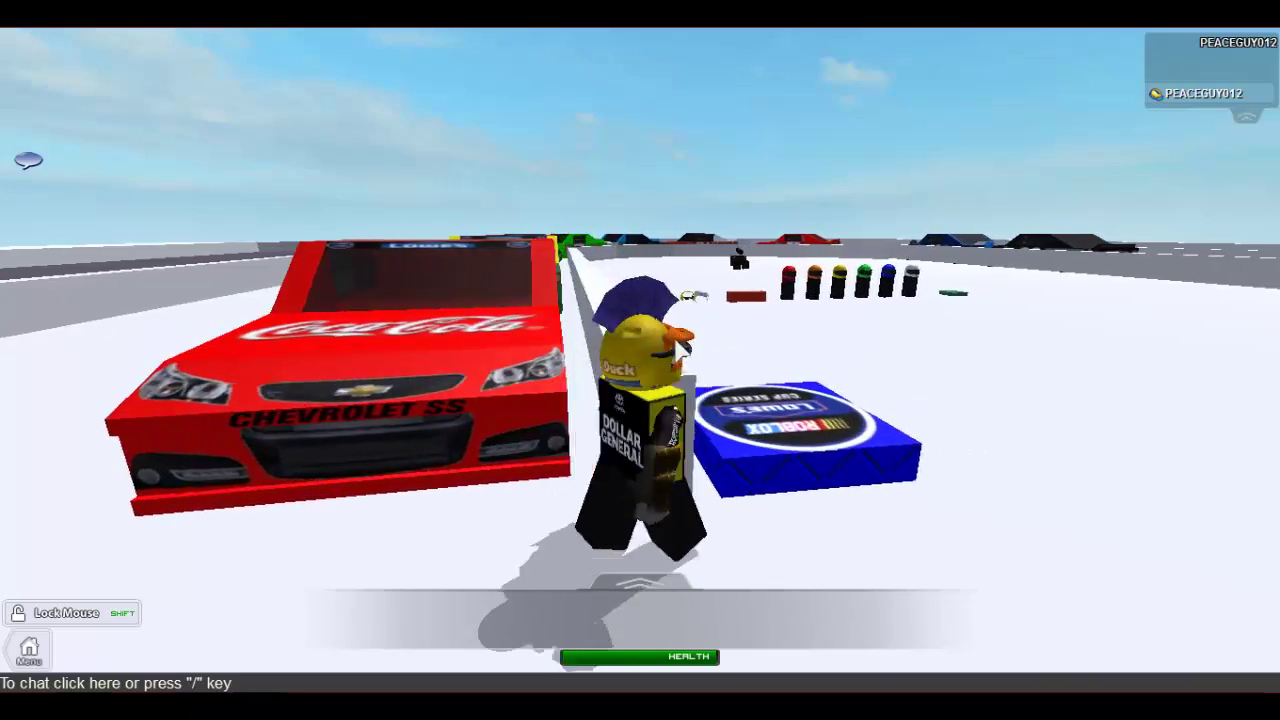
Step: Jump the avatar back onto the end of the wall between the Coca-Cola car and the blue pad
key("w")
key("space")
key("d")
key("d")
right_click(676, 341)
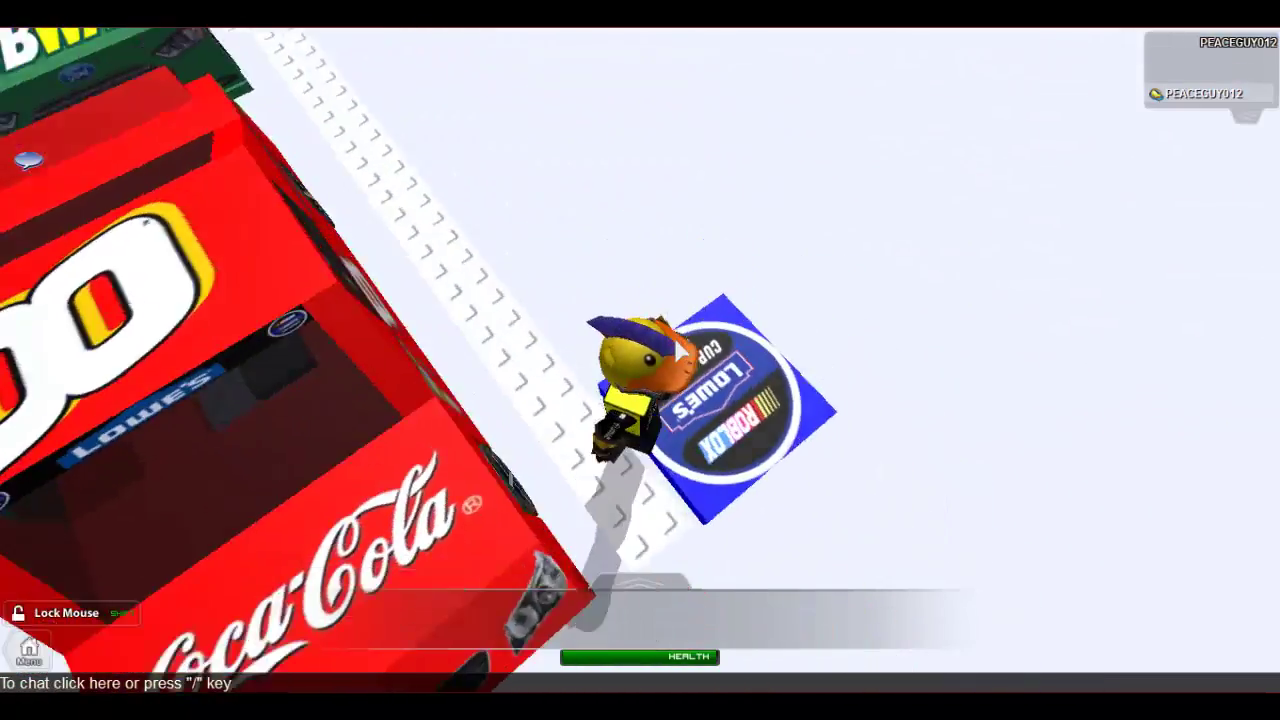
key("a")
key("space")
right_click(472, 337)
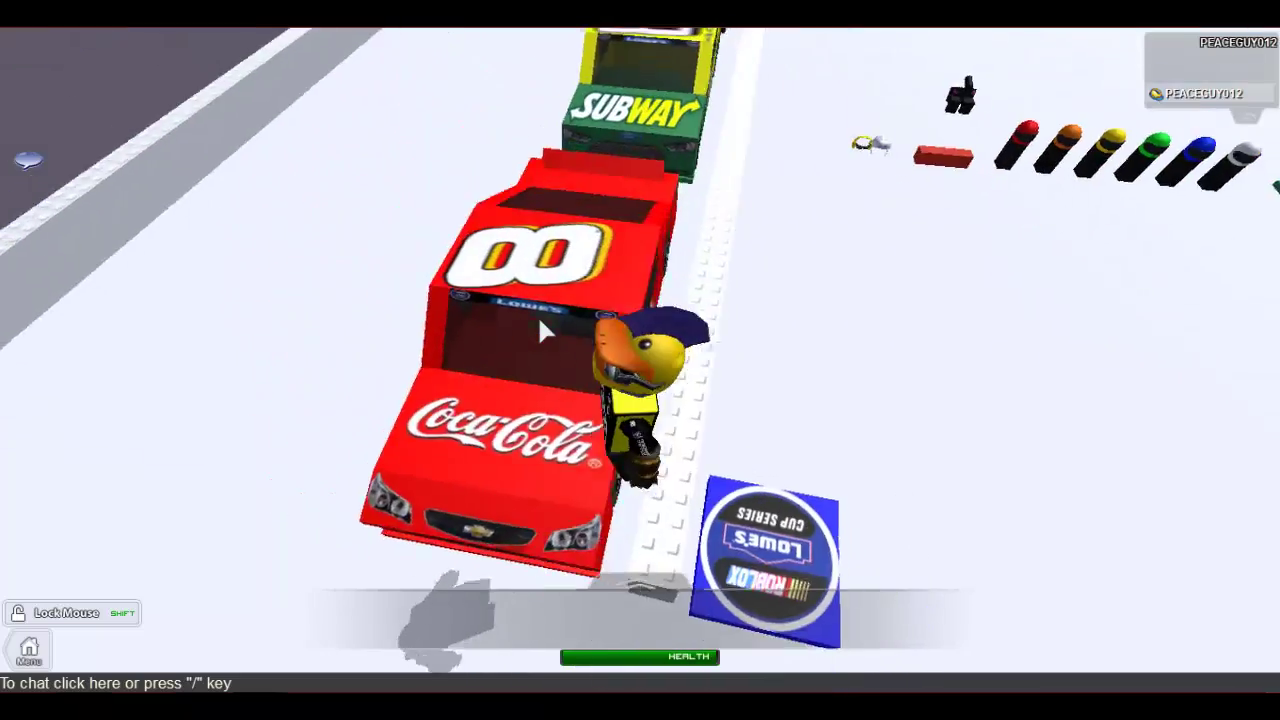
key("d")
right_click(540, 321)
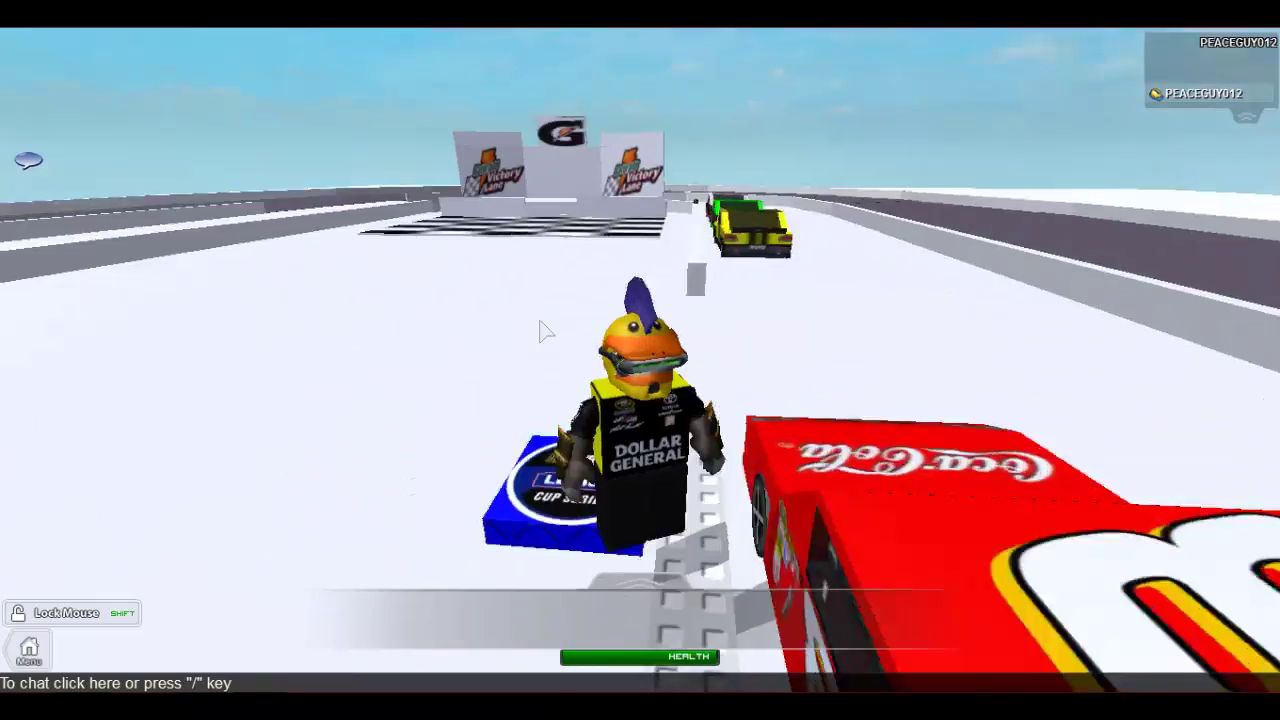
Step: Move the avatar onto the blue Lowe's Cup Series pad and jump over the wall onto the Coca-Cola car's hood
key("a")
right_click(540, 321)
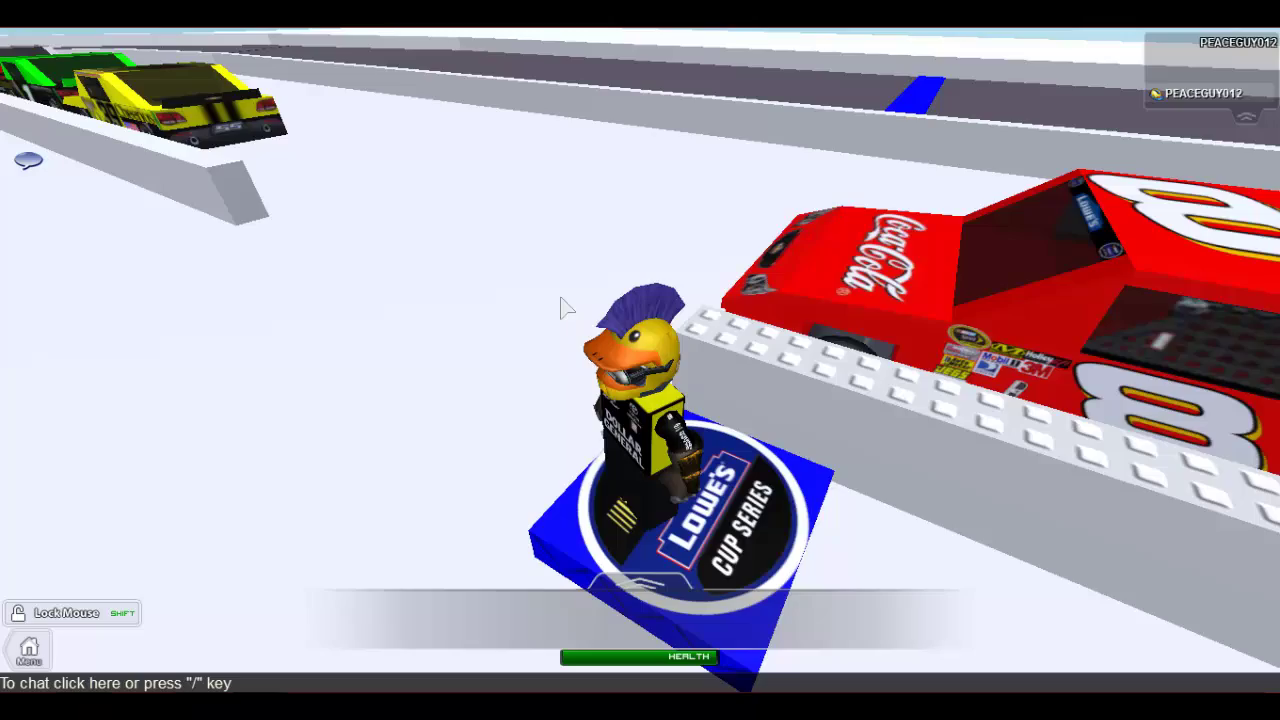
right_click(632, 310)
key("d")
key("space")
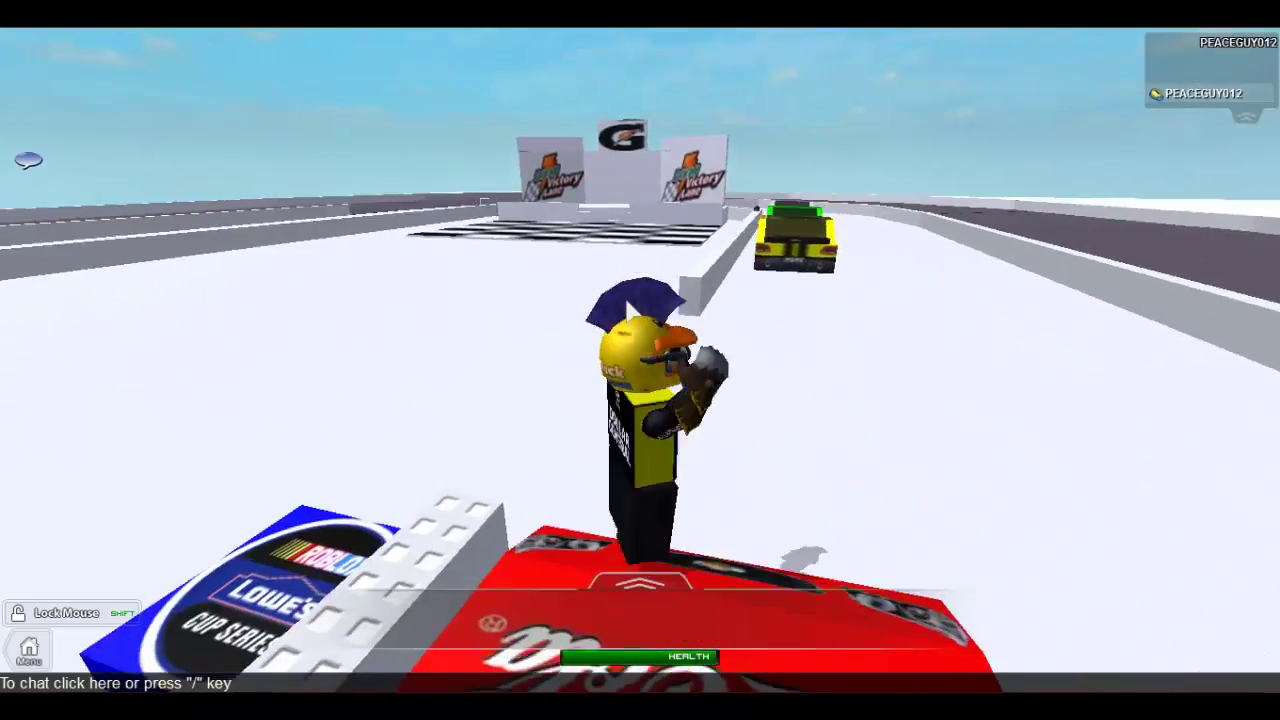
Step: Jump the avatar from the Coca-Cola car's hood along its side and up onto its roof
key("w")
key("a")
key("space")
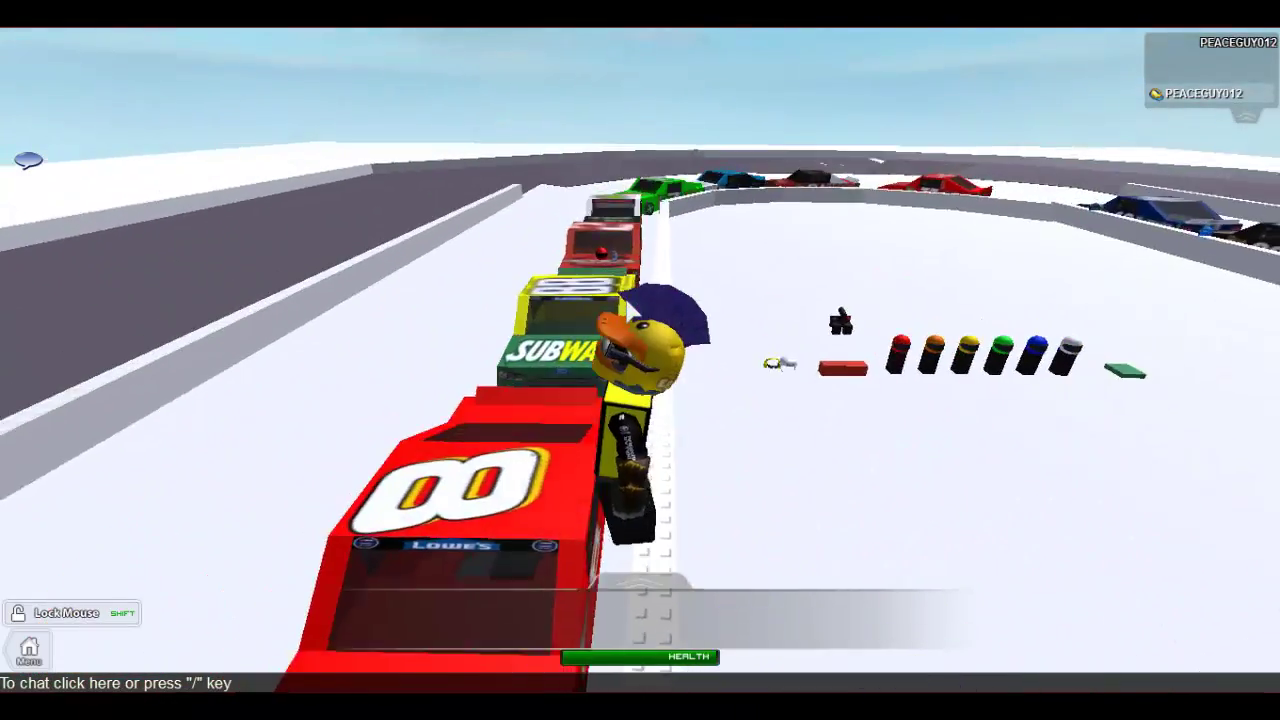
right_click(627, 302)
key("w")
right_click(630, 310)
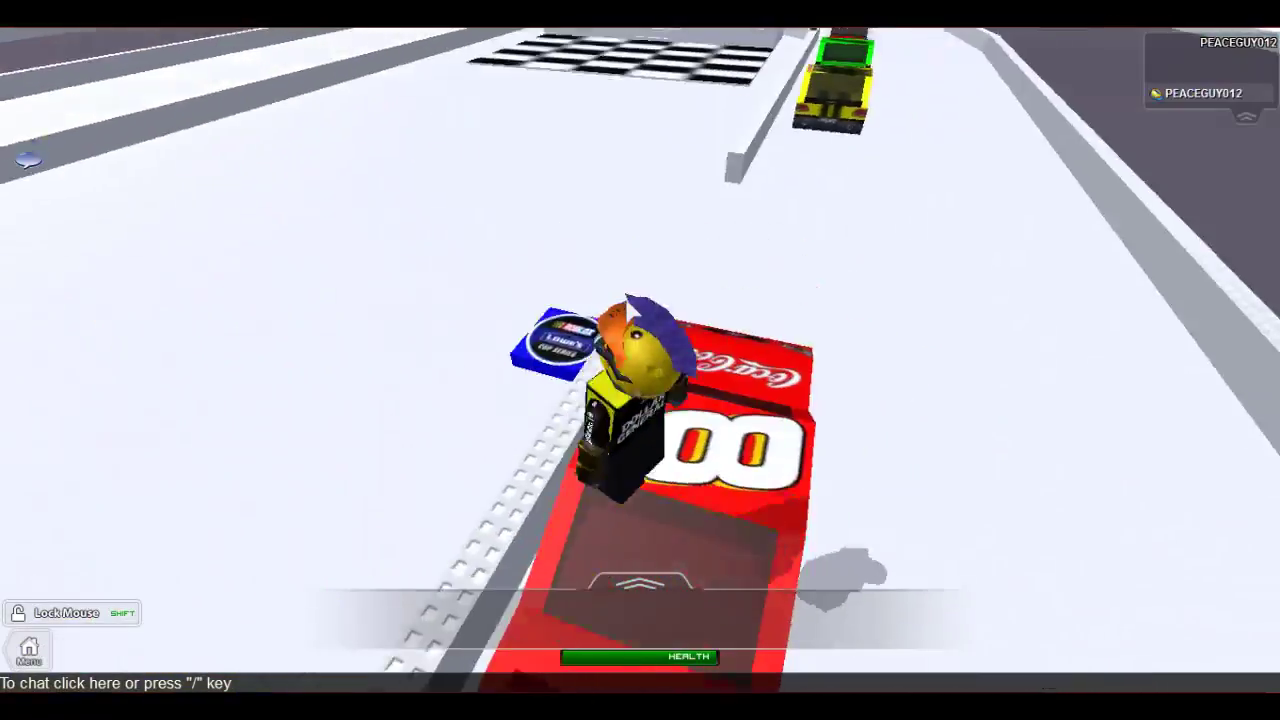
Step: Jump the avatar across the Coca-Cola car's roof and down onto the wall beside the Subway car
key("space")
right_click(630, 310)
key("w")
key("space")
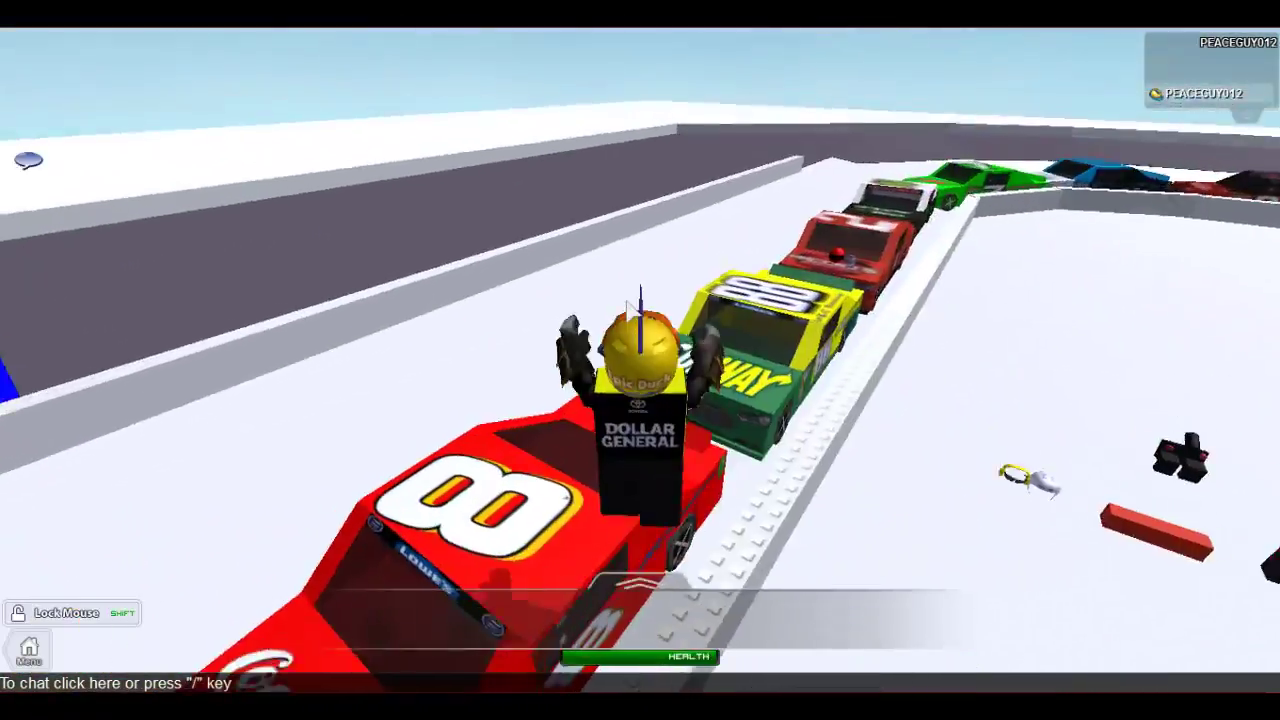
key("space")
right_click(630, 310)
key("d")
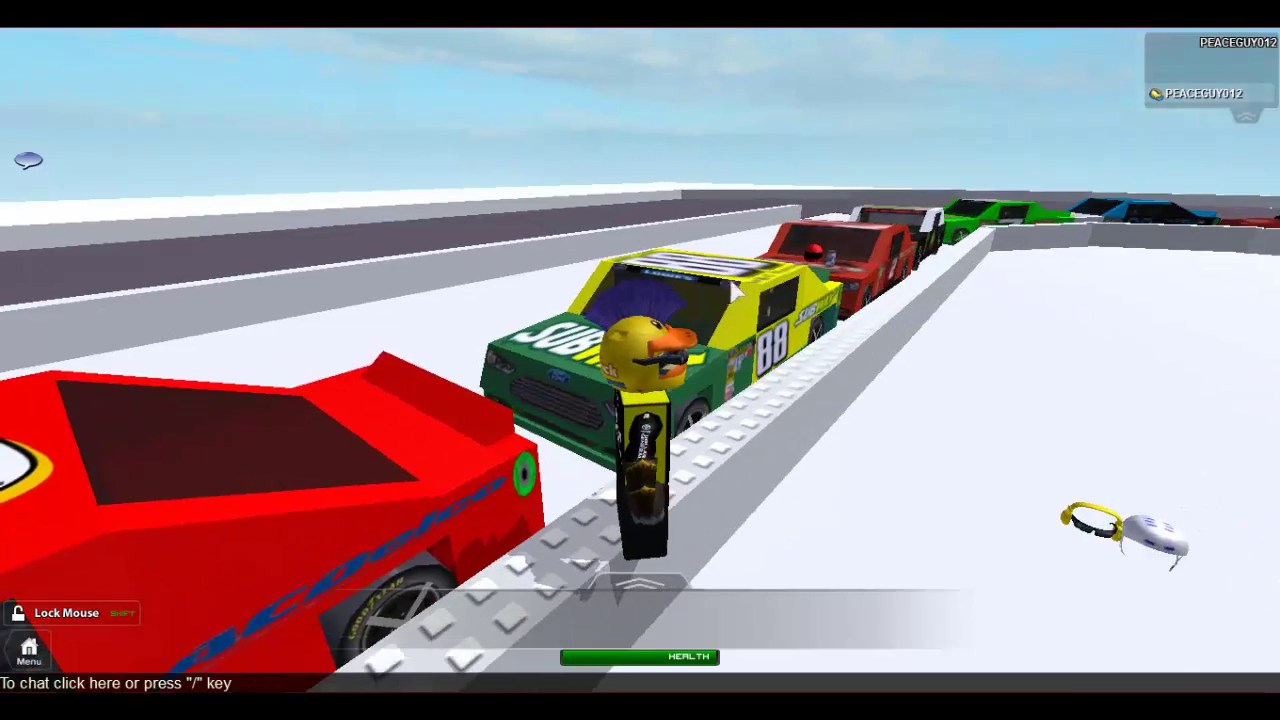
Step: Walk the avatar back beside the Coca-Cola car and jump onto the number 8 on its roof
scroll(630, 310, "down", 6)
right_click(978, 288)
key("w")
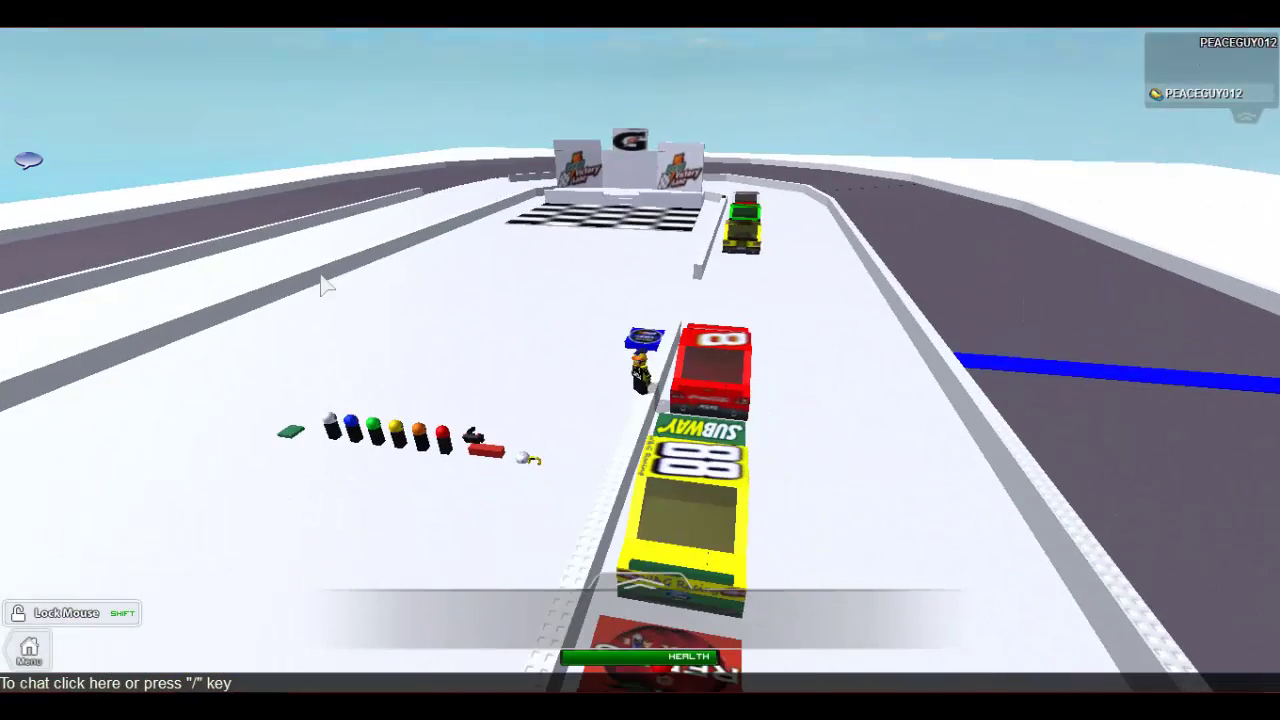
right_click(420, 351)
scroll(680, 450, "up", 5)
key("w")
key("space")
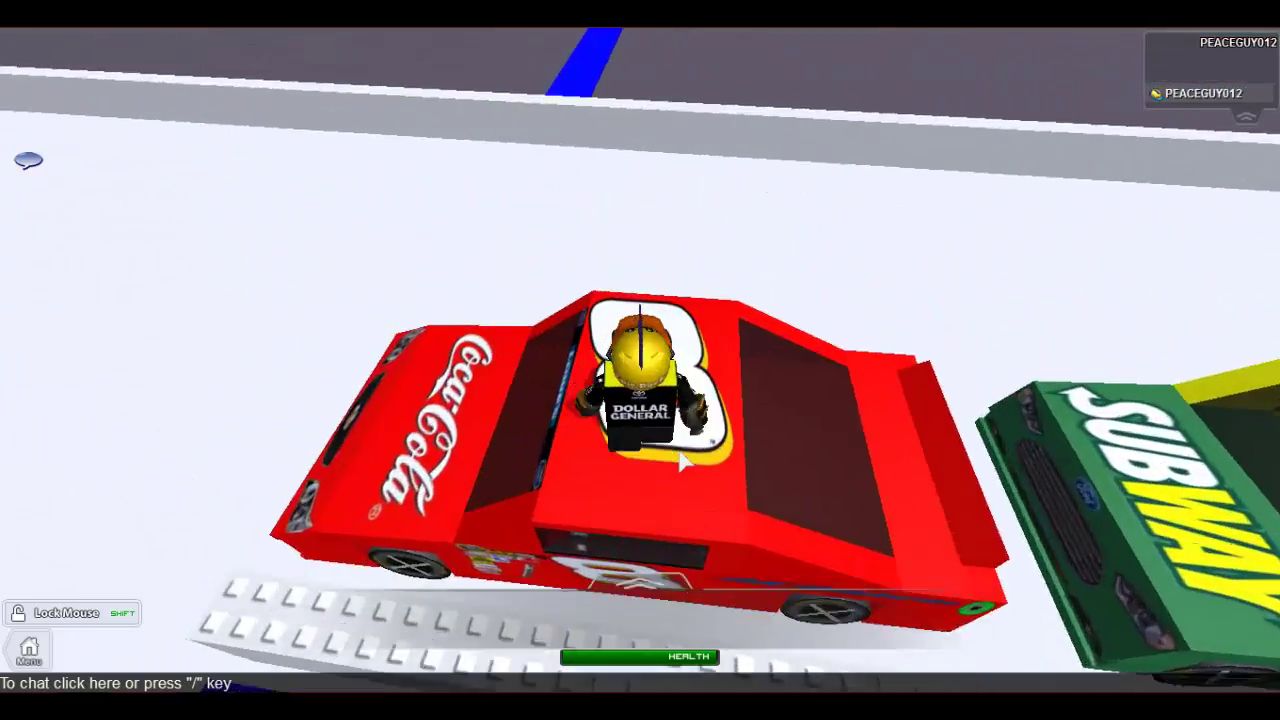
Step: Get into the Coca-Cola car and drive it down pit road past the parked cars and Gatorade Victory Lane
key("w")
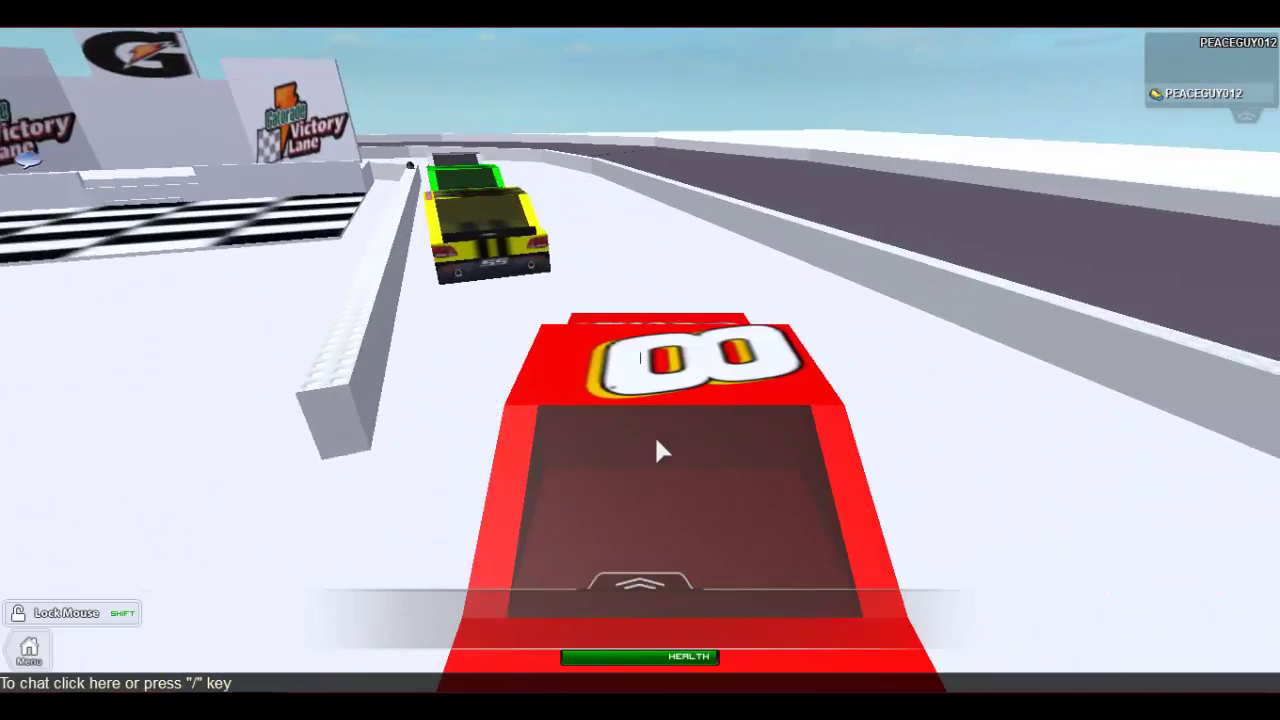
key("w")
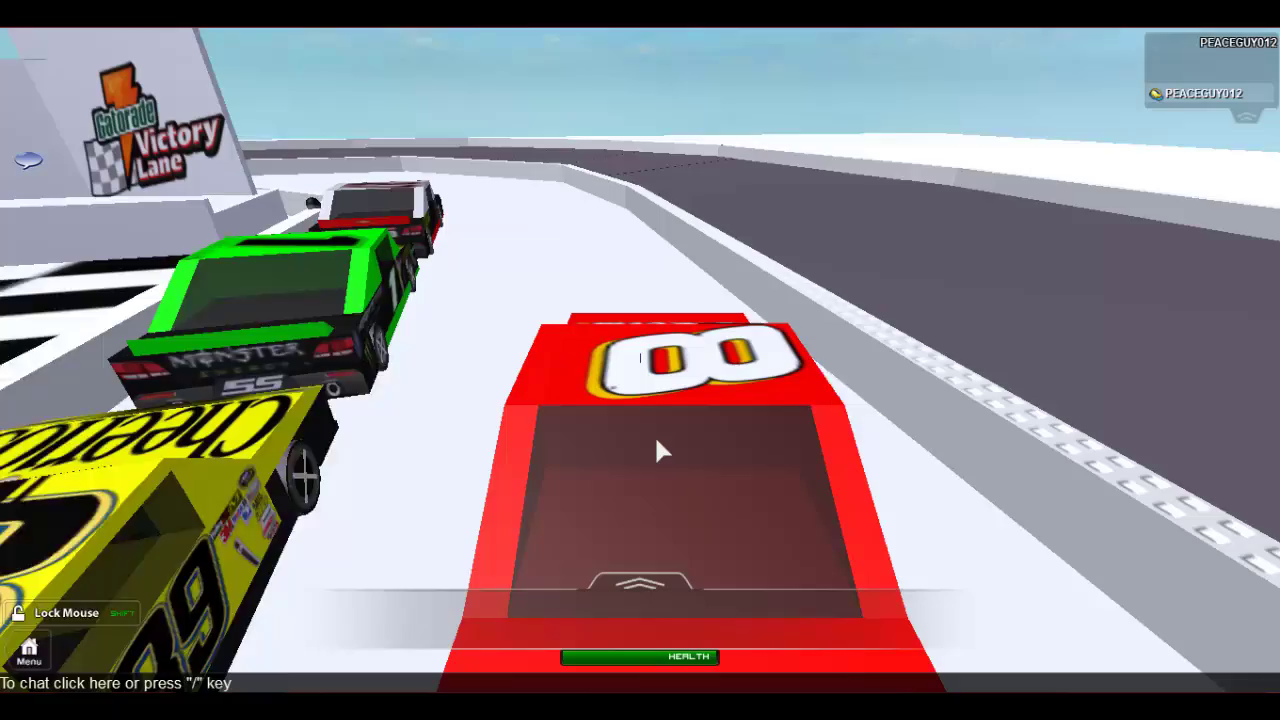
key("w")
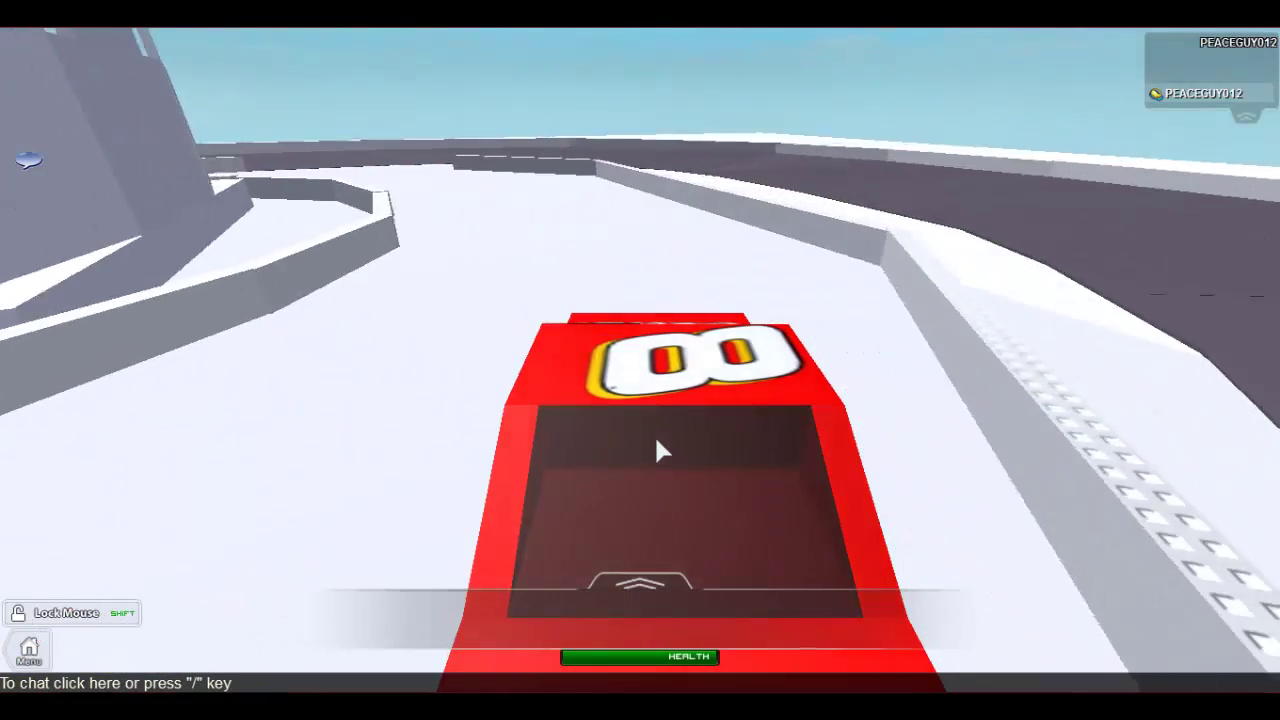
key("w")
Step: Jump out of the Coca-Cola car and walk the avatar back along the wall towards the parked black car
key("space")
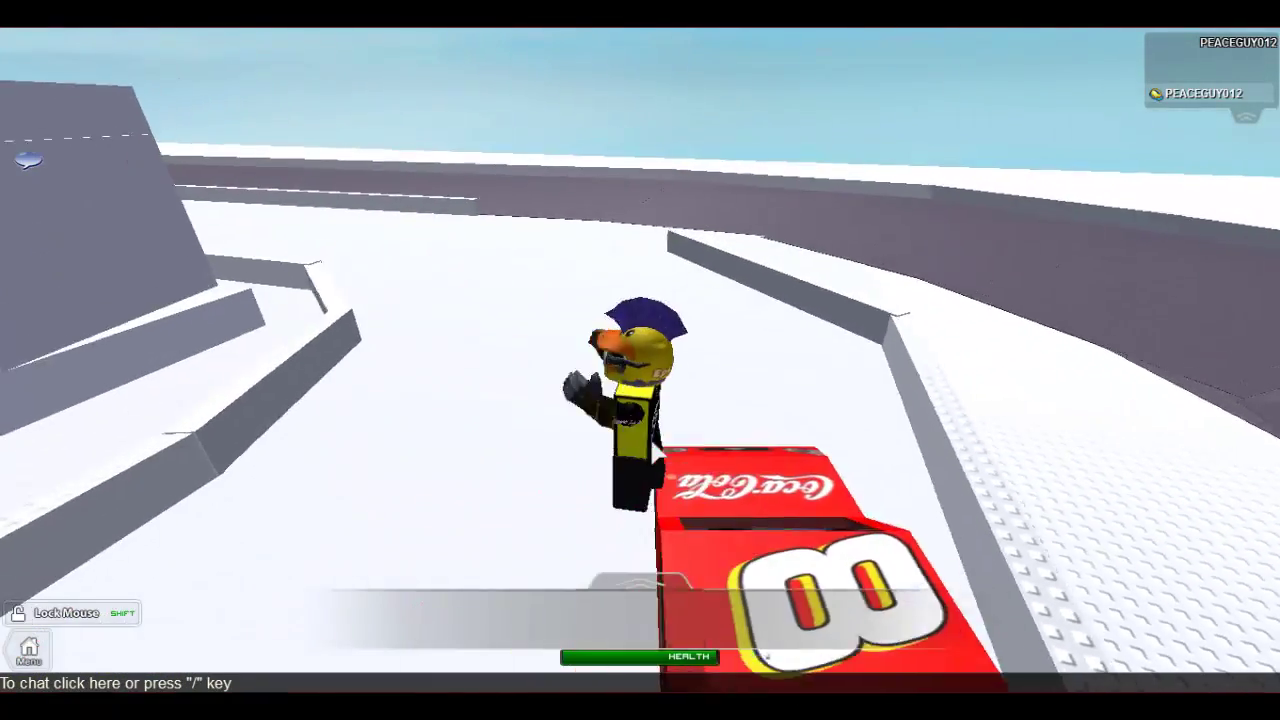
key("w")
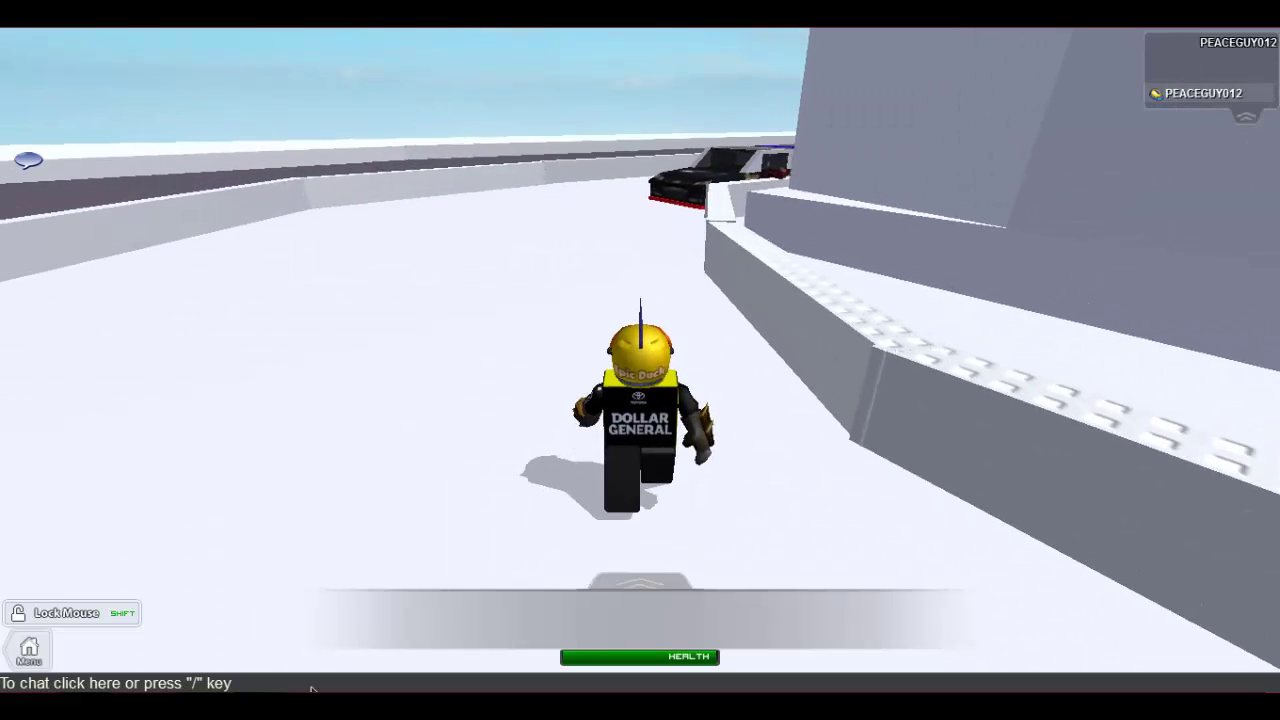
key("w")
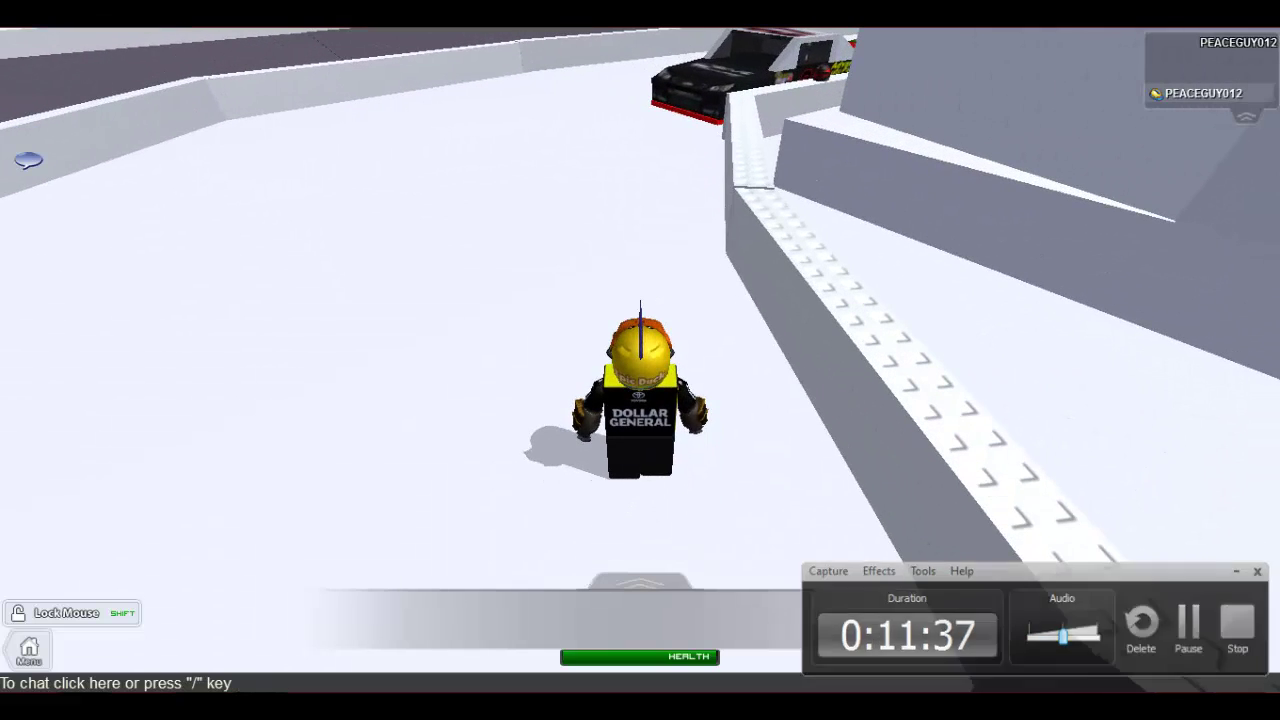
right_click(351, 417)
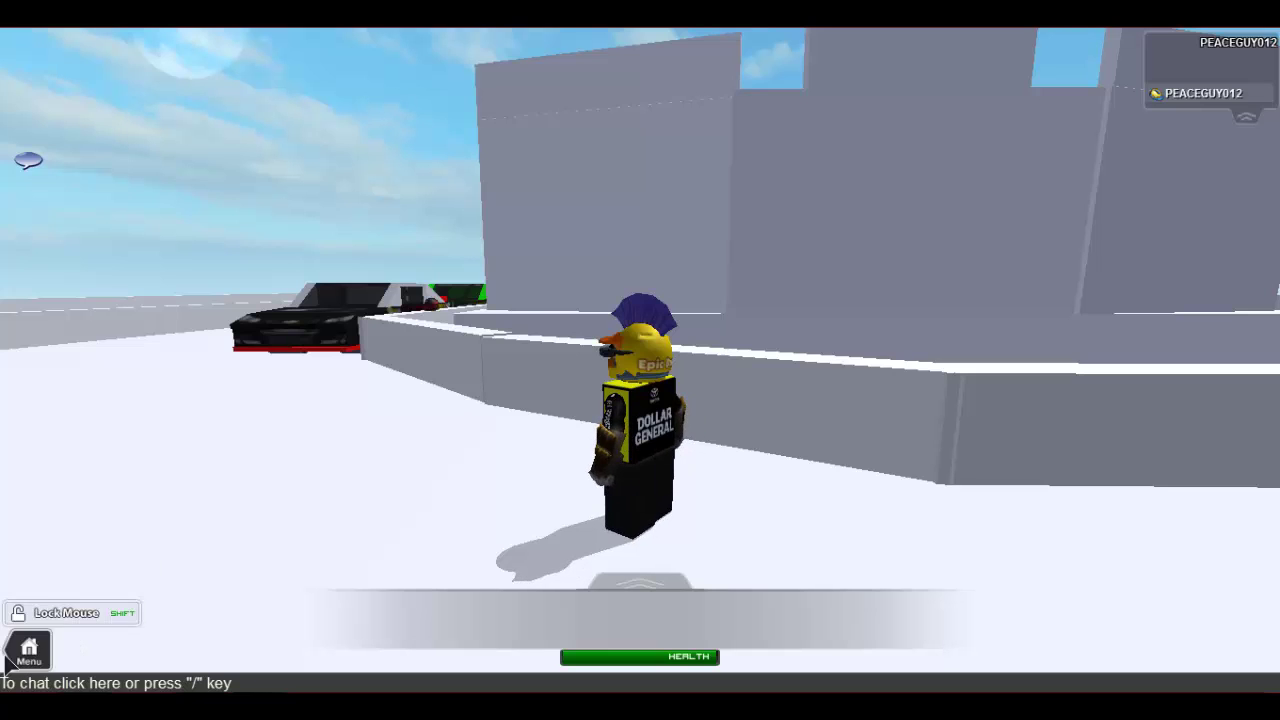
Step: Raise the game's graphics quality to 10, the highest level, in the game settings
left_click(24, 655)
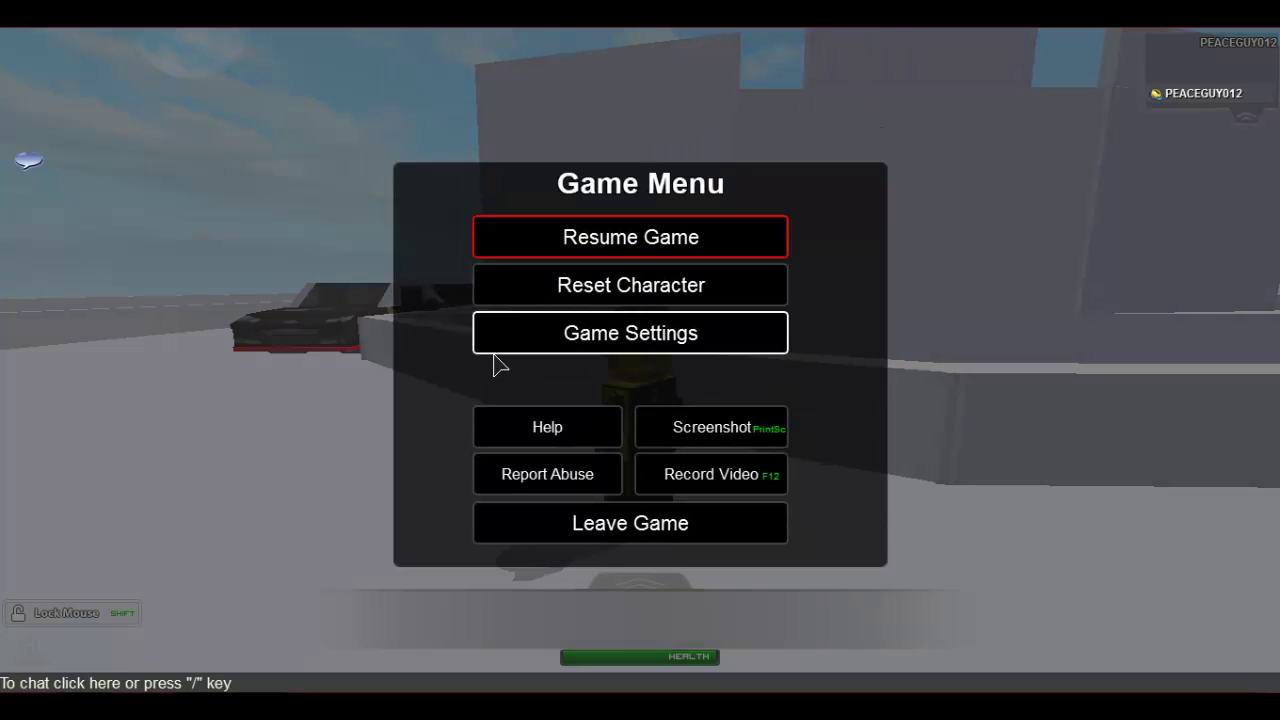
left_click(495, 352)
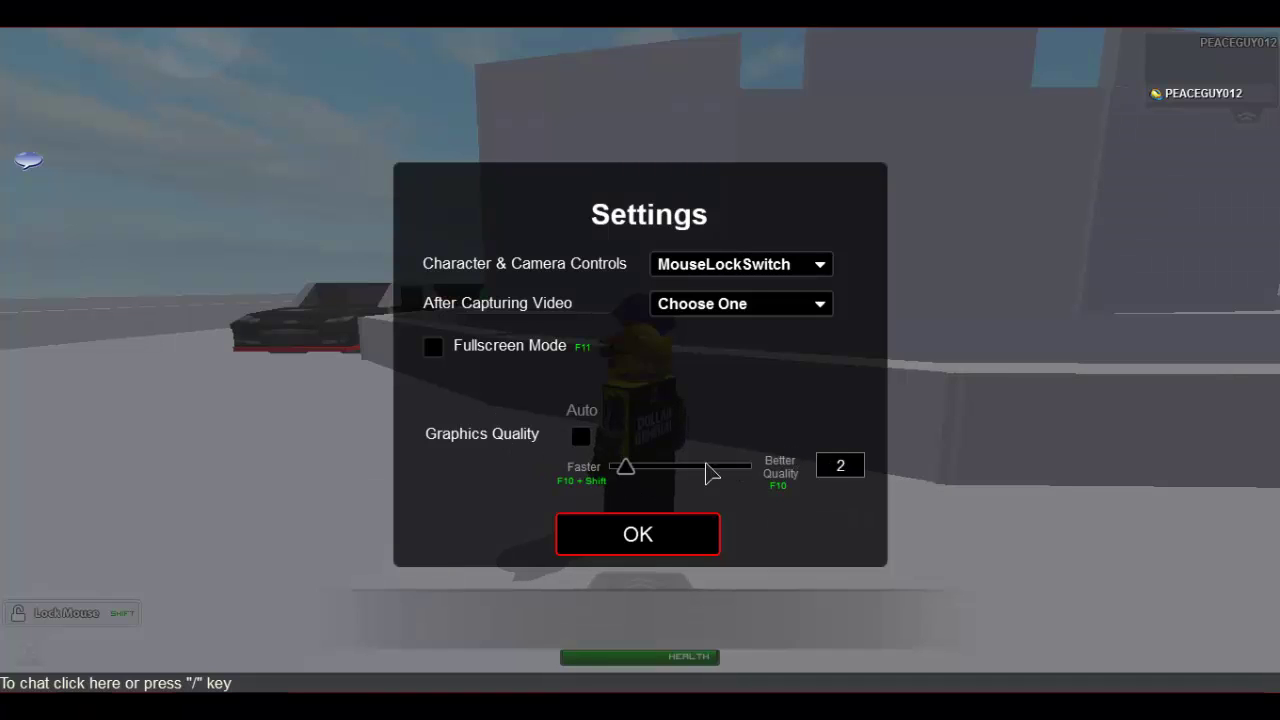
left_click_drag(622, 463, 781, 464)
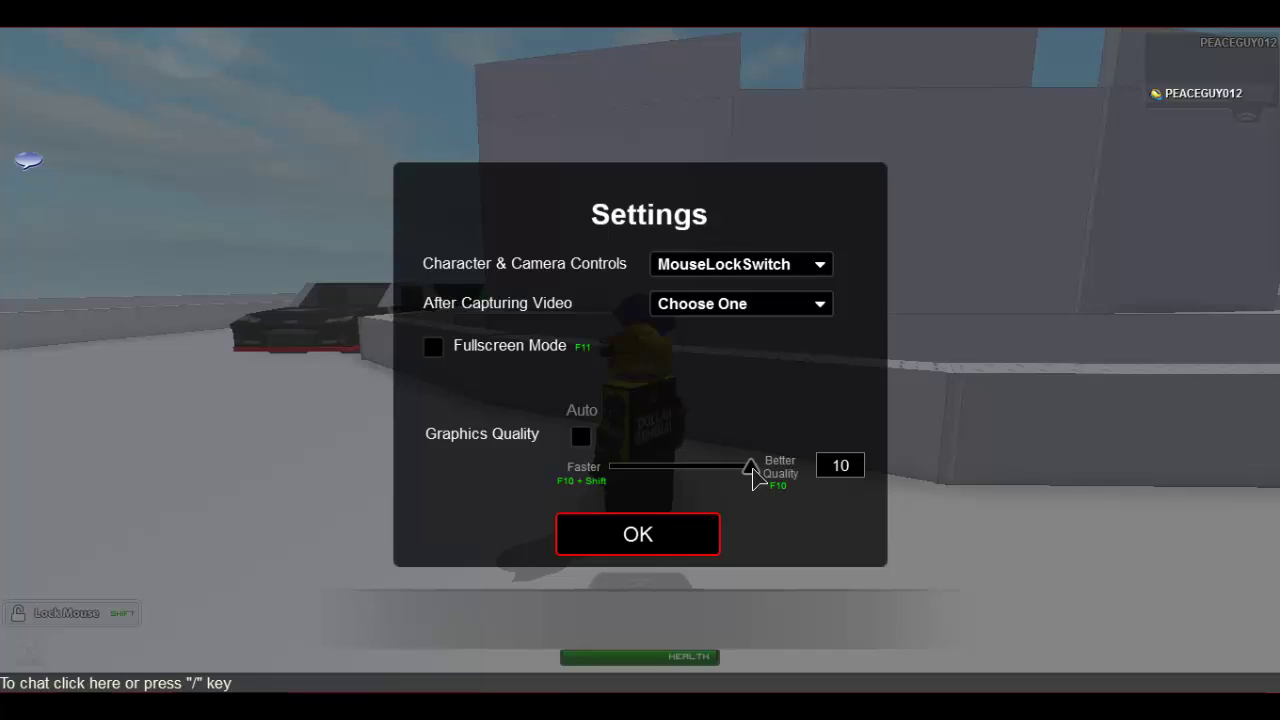
Step: Set the graphics quality to 2, confirm the game settings, and resume the game
left_click_drag(753, 473, 688, 484)
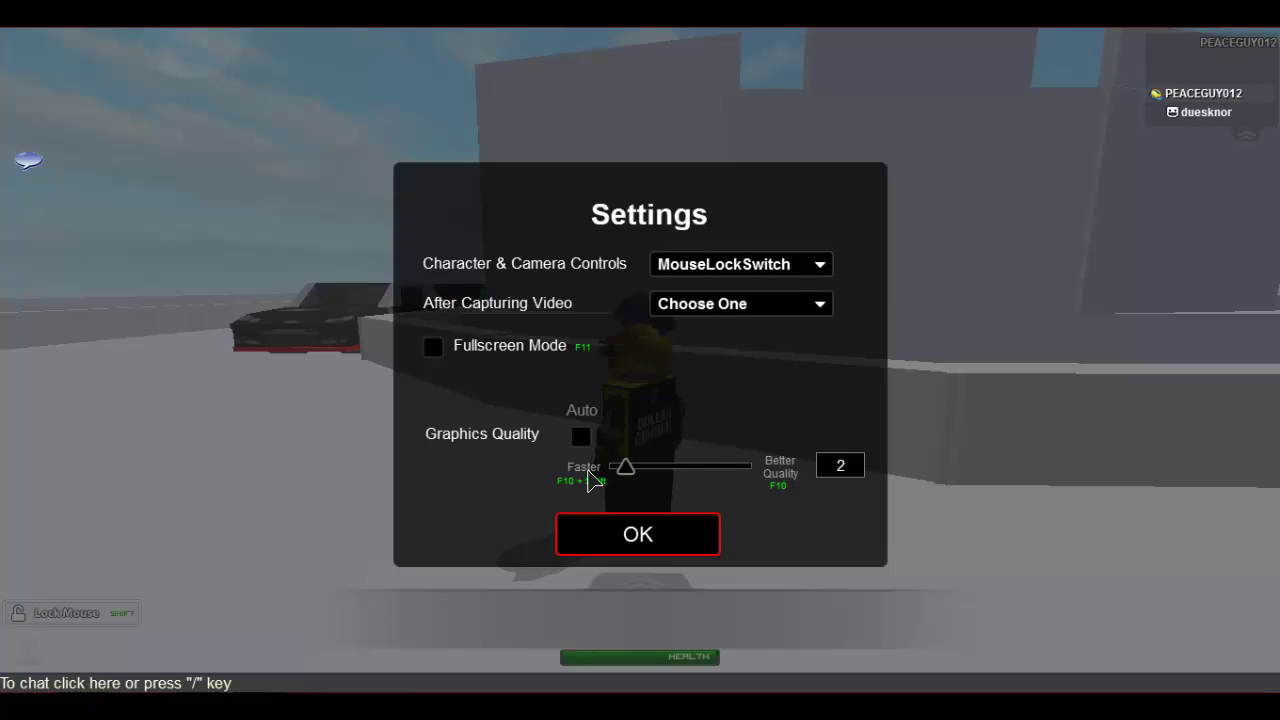
left_click(666, 542)
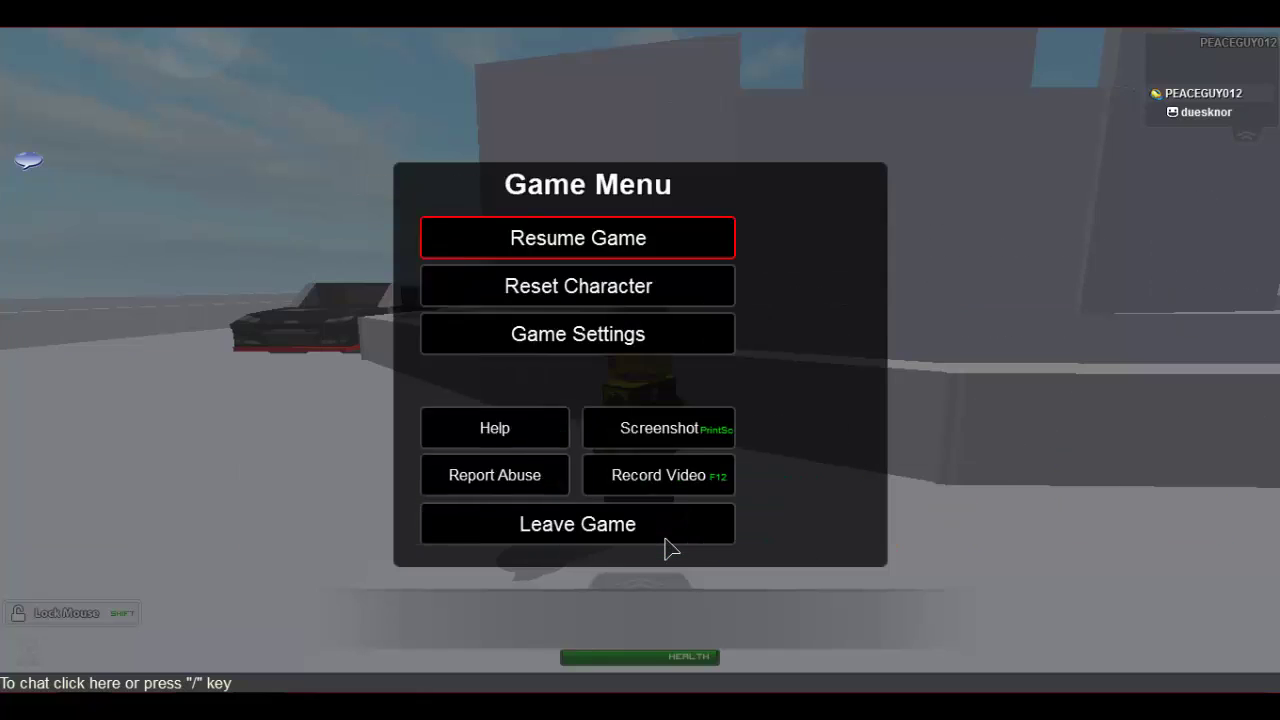
left_click(624, 340)
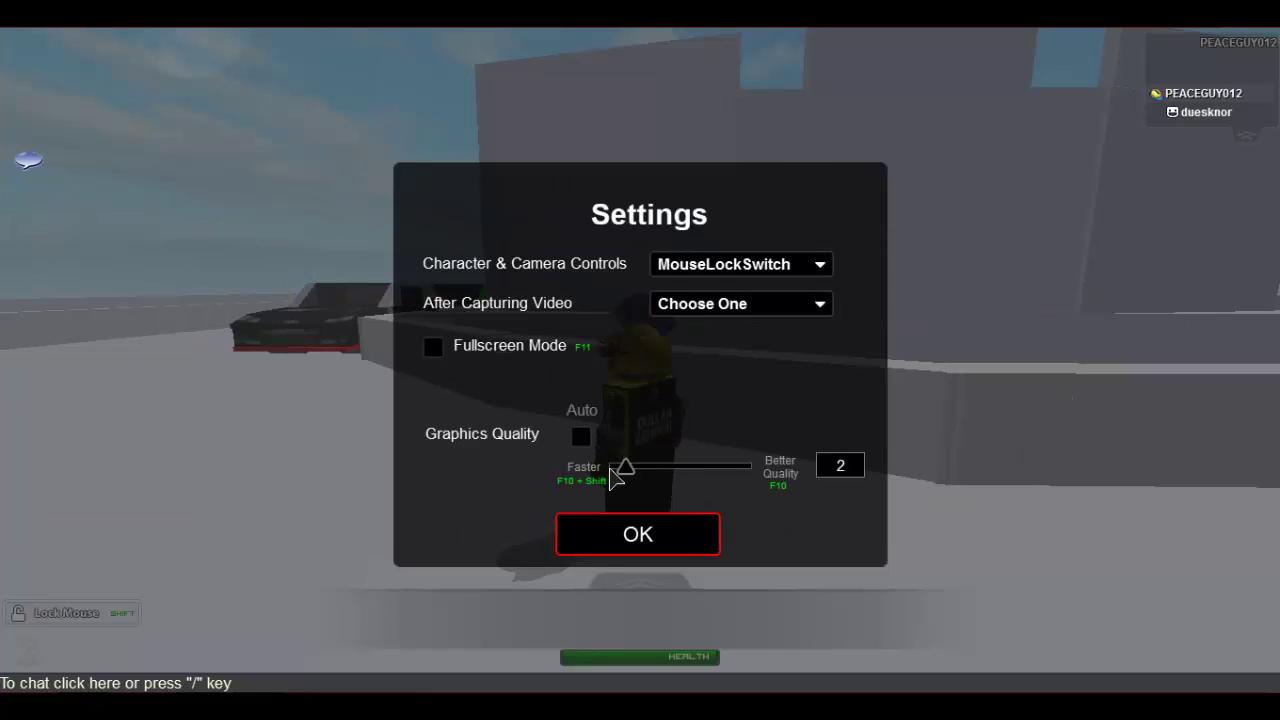
left_click(612, 522)
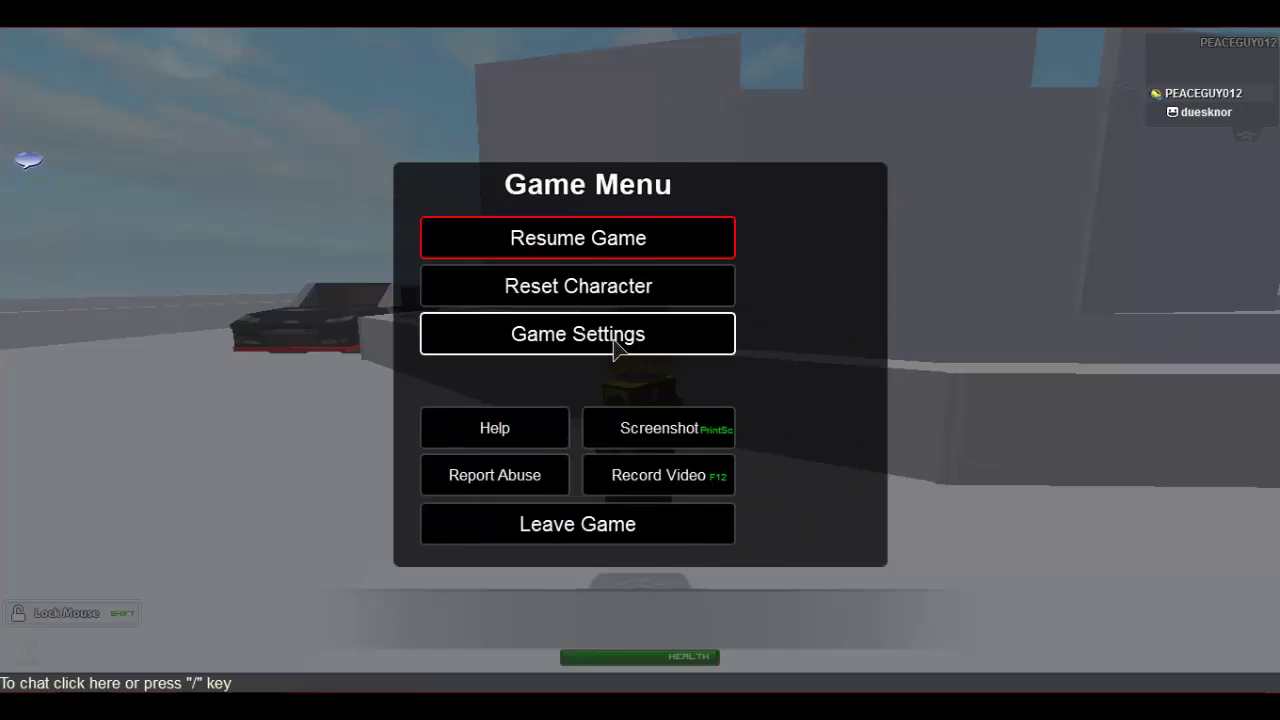
left_click(566, 229)
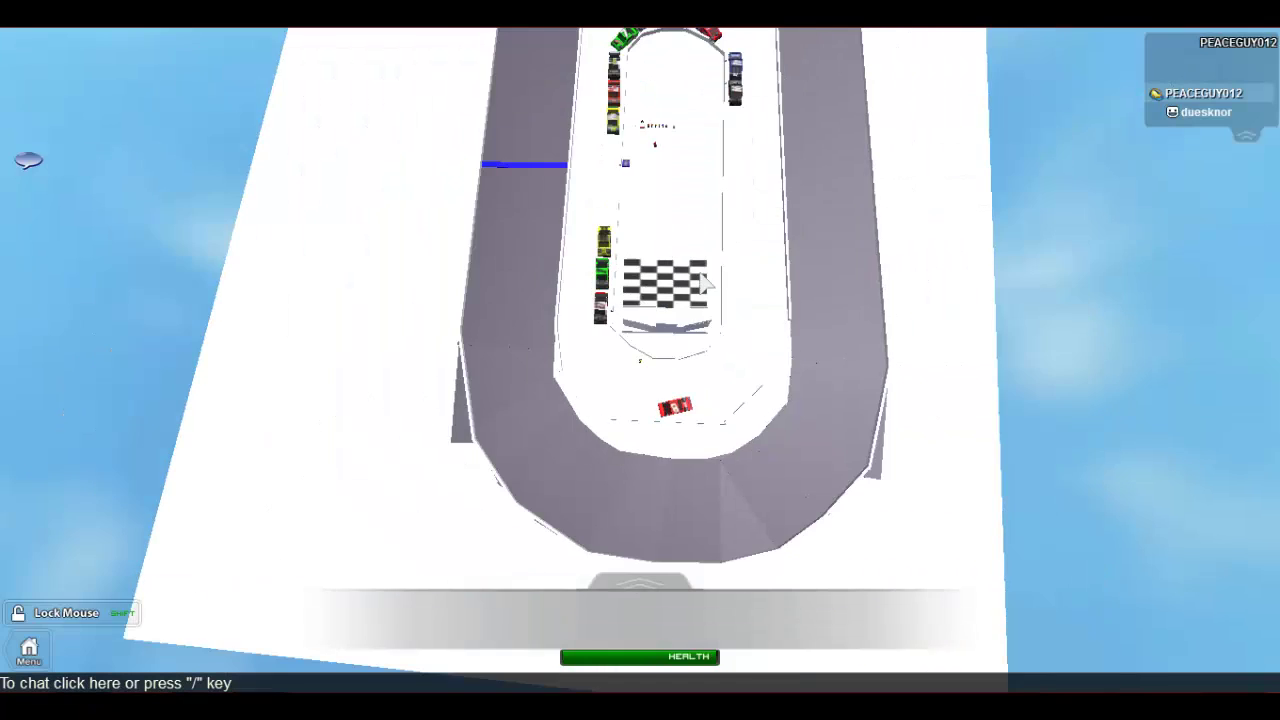
Step: Walk the avatar across the infield to the side of the red Coca-Cola car
left_click_drag(701, 275, 705, 227)
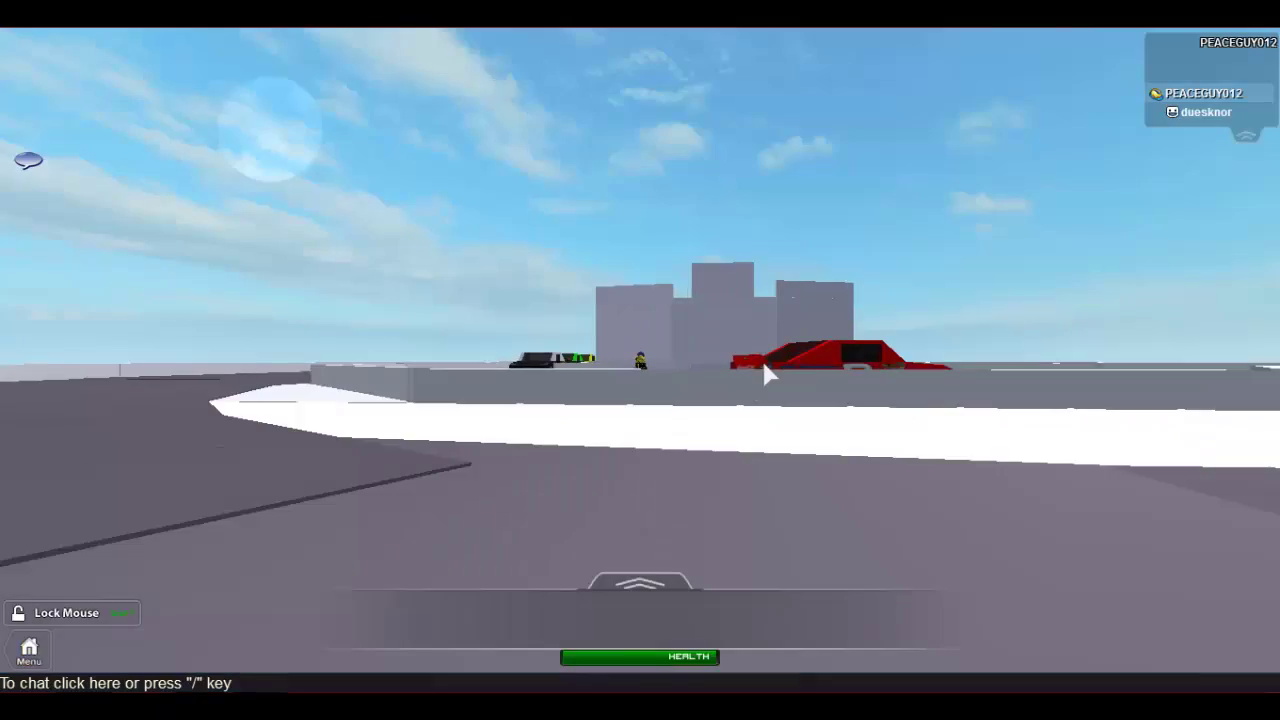
scroll(766, 385, "up", 3)
left_click_drag(766, 397, 884, 398)
key("Right")
key("Right")
scroll(884, 398, "up", 3)
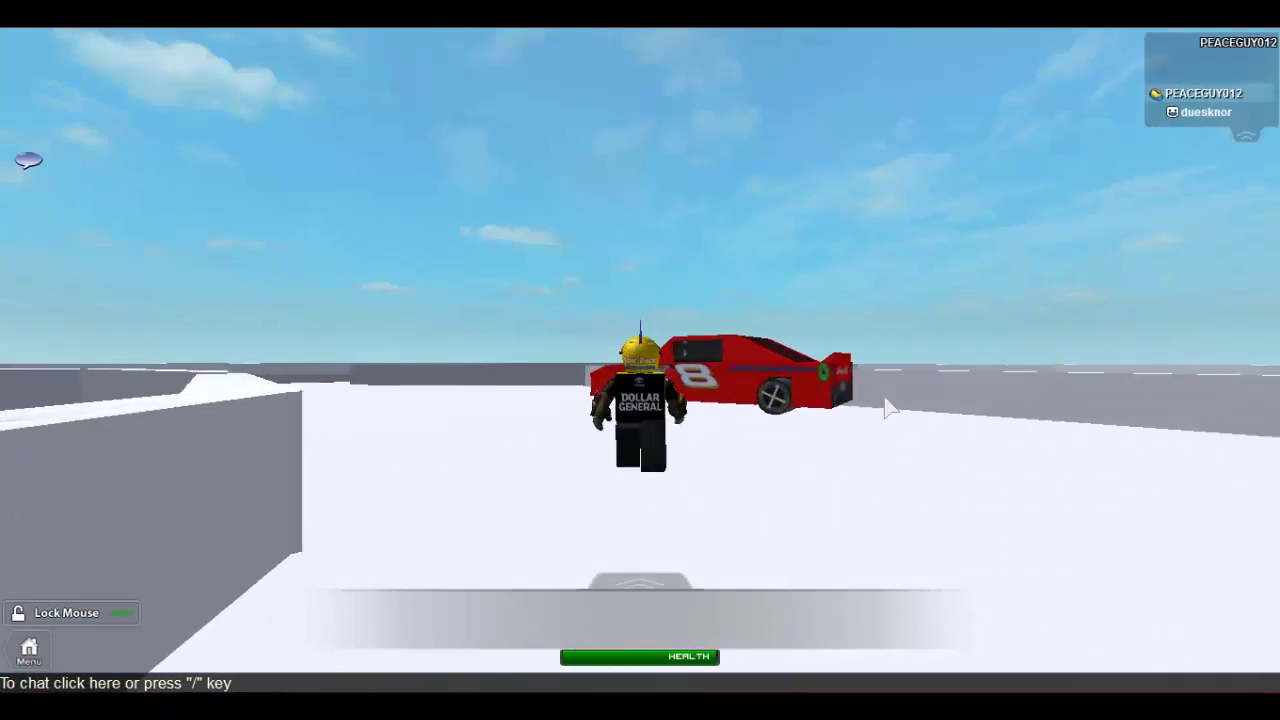
key("a")
key("w")
key("d")
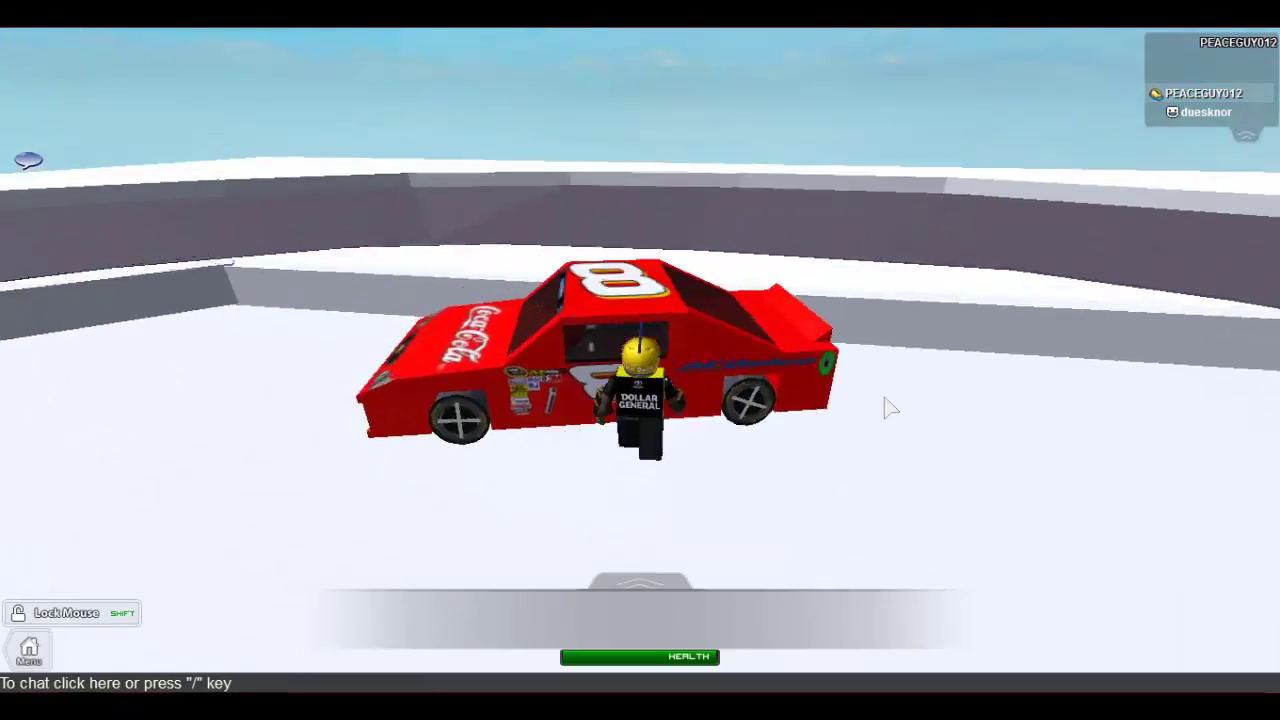
Step: Jump the avatar onto the side of the Coca-Cola car and over its roof to the hood
key("space")
key("Left")
key("Right")
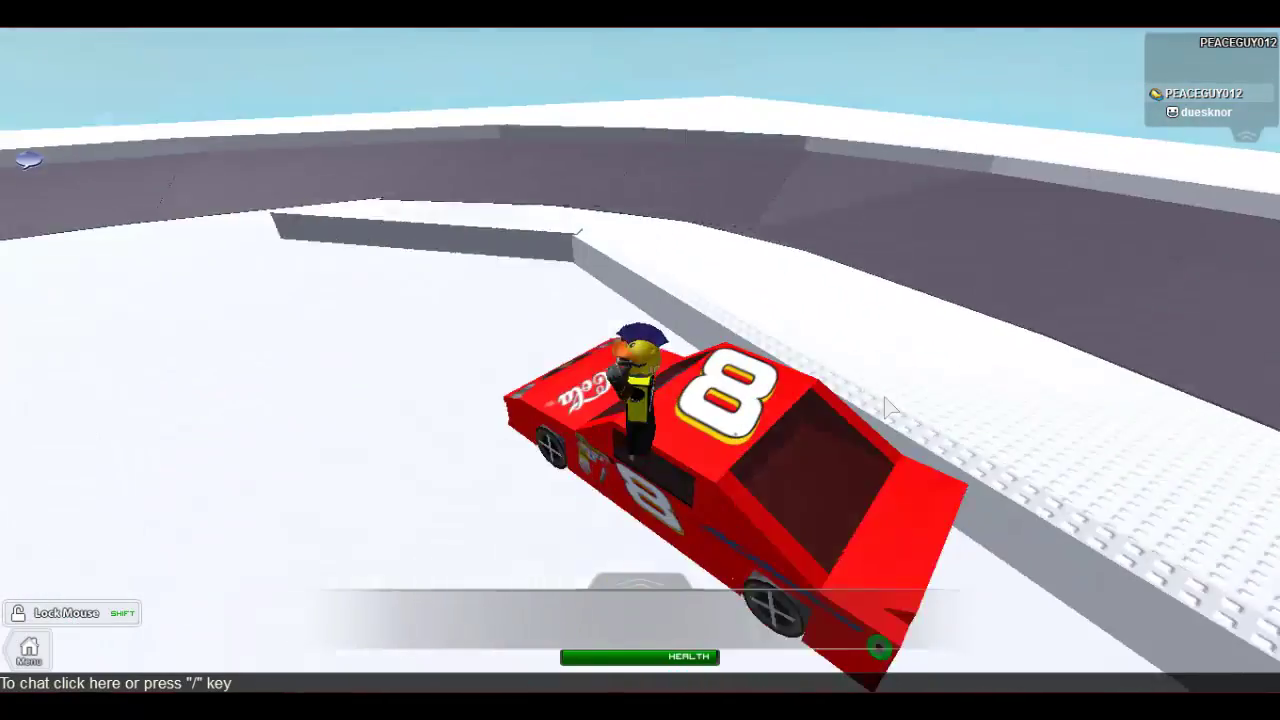
key("space")
key("Right")
key("w")
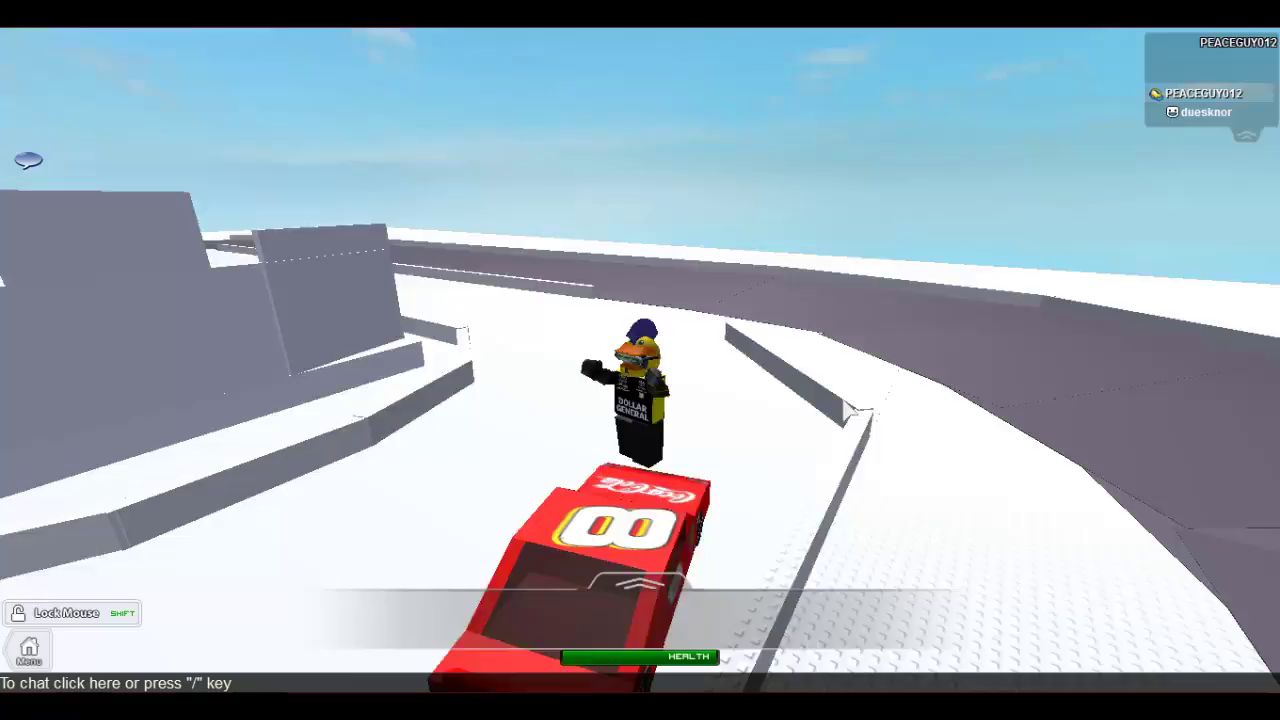
Step: Jump the avatar back to the Coca-Cola car's rear spoiler and forward again beside the windshield
key("Left")
key("space")
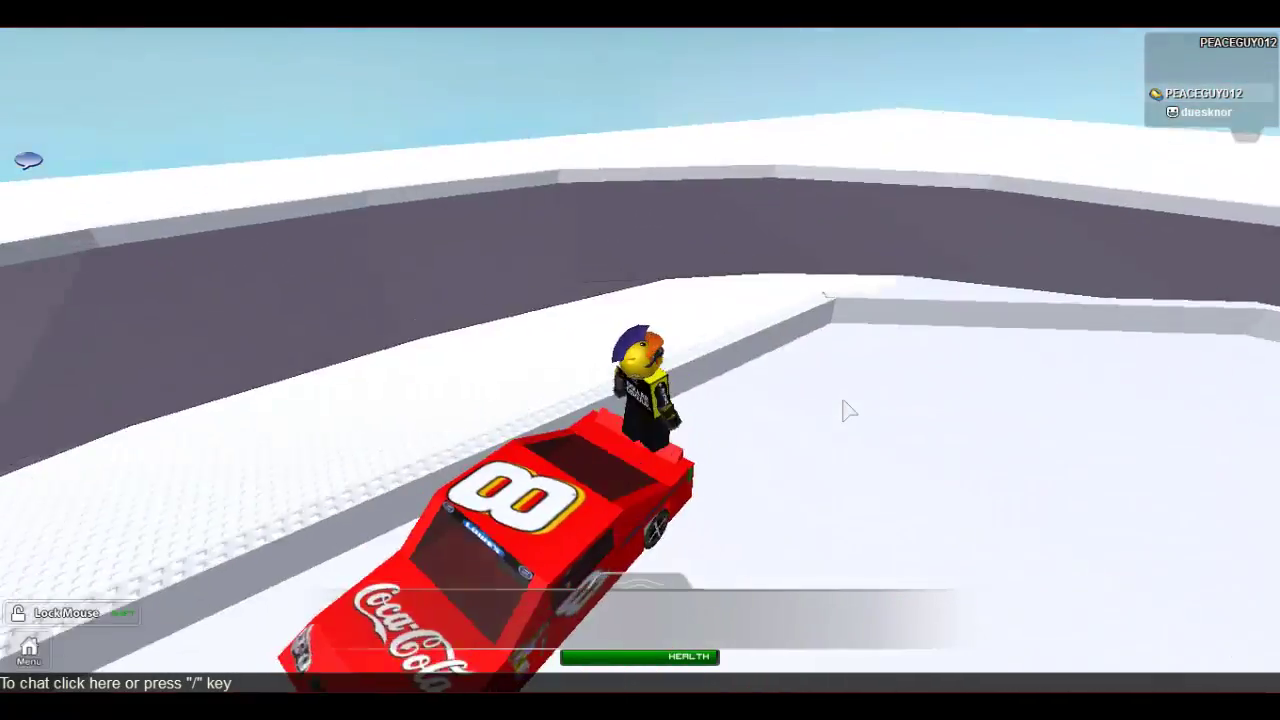
key("Left")
key("space")
key("Left")
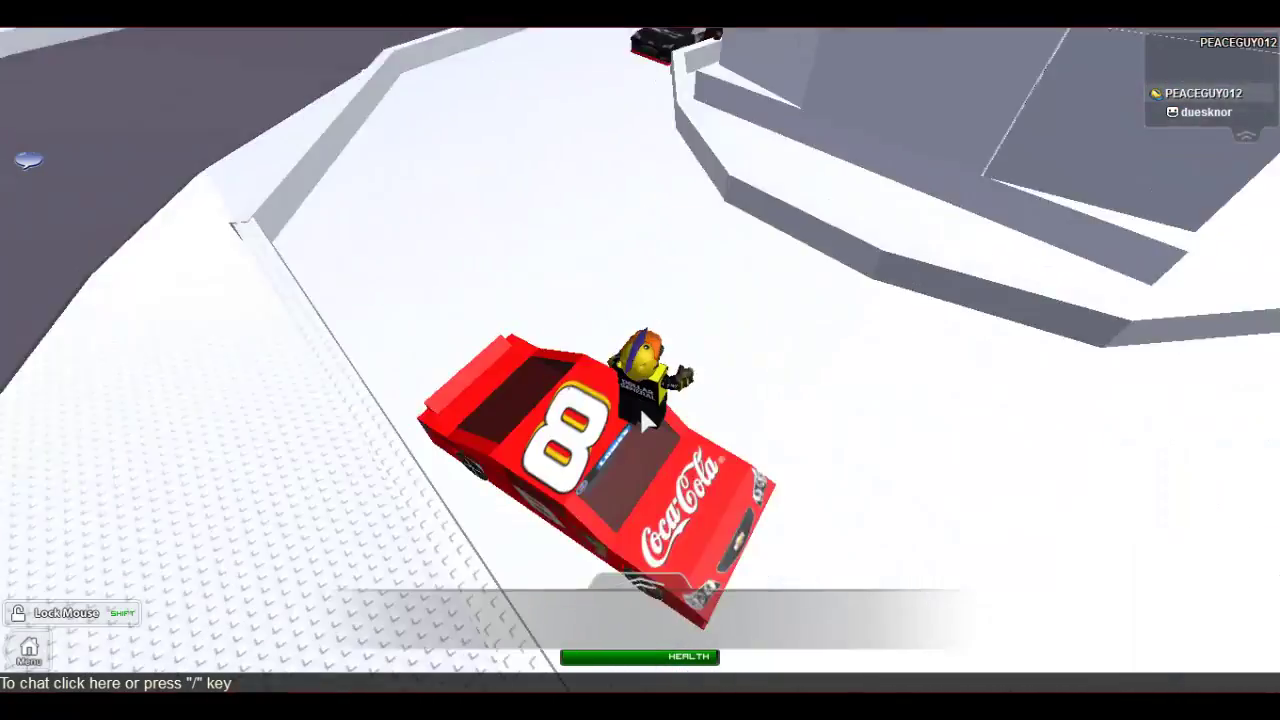
key("Left")
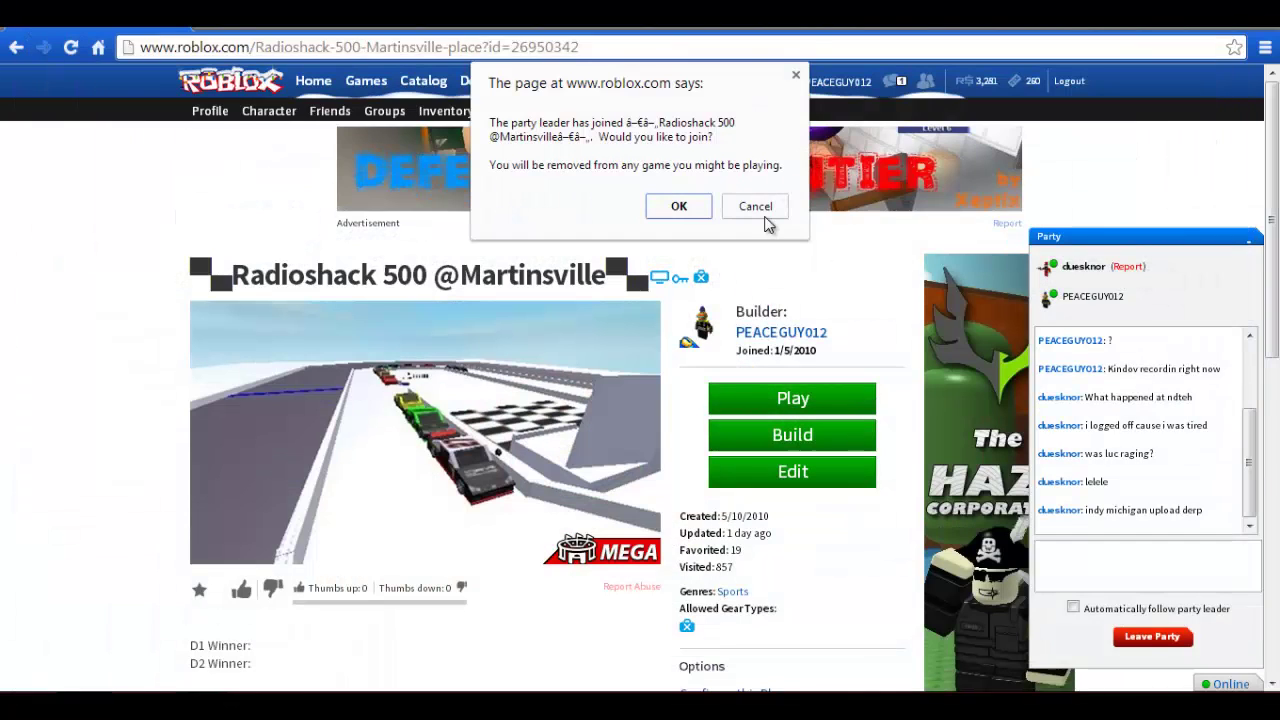
Step: Switch to the web browser, decline joining the party leader's game, and open Google in a new tab
left_click(756, 207)
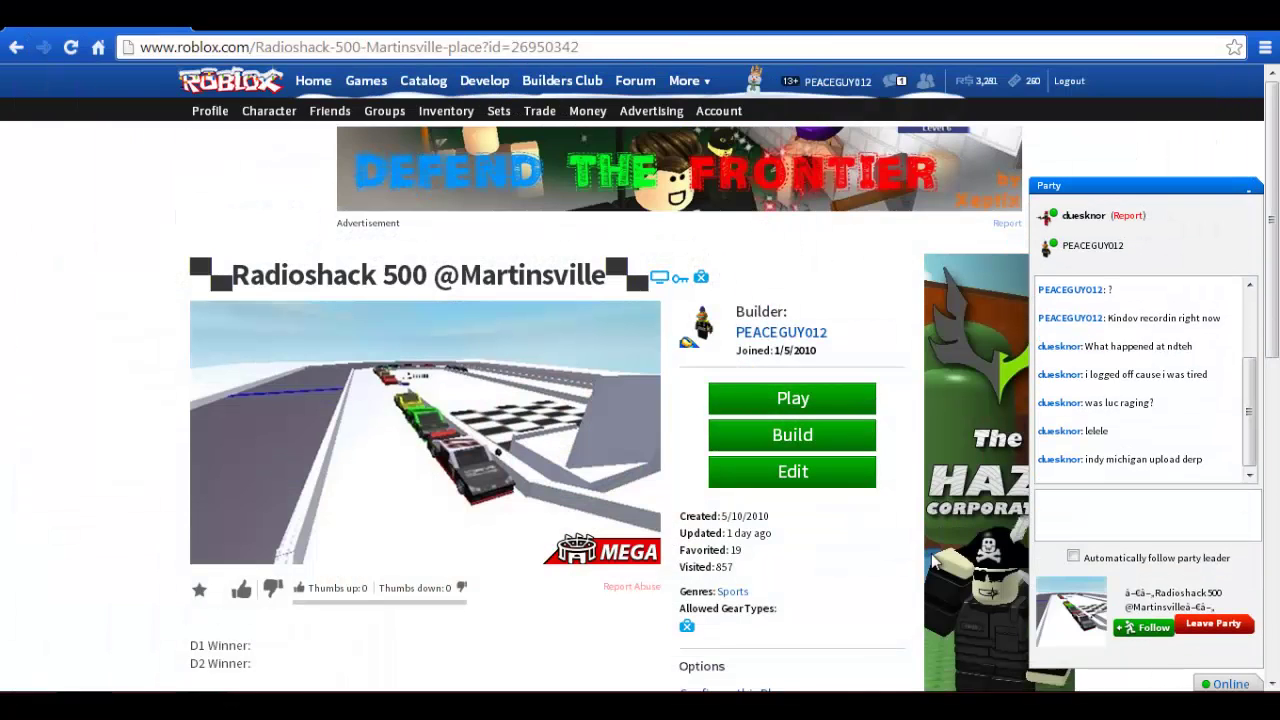
left_click(215, 26)
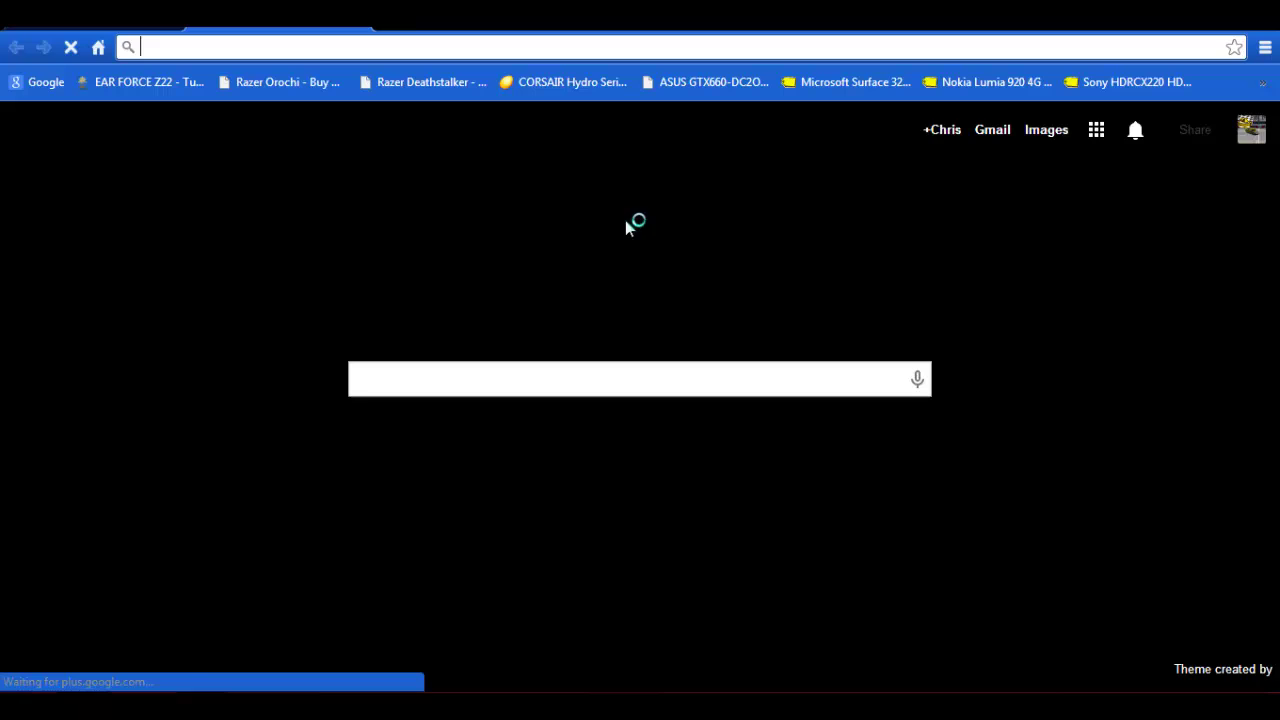
left_click(22, 82)
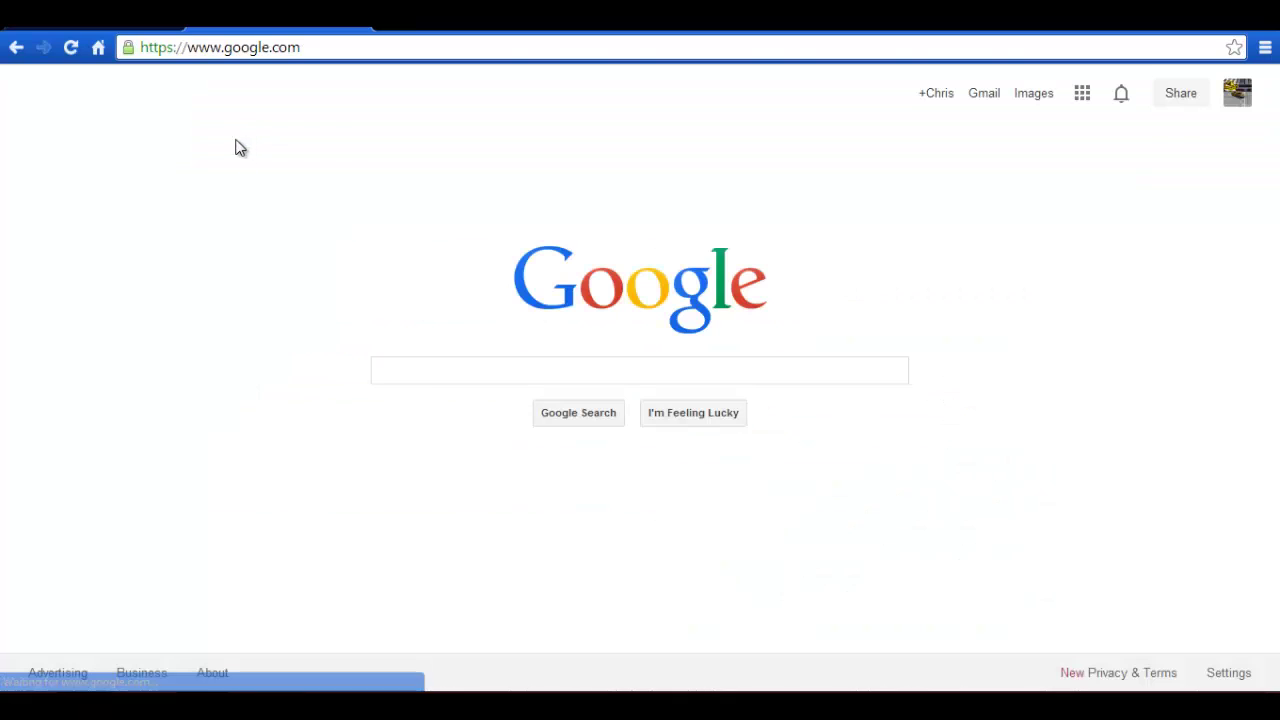
Step: Search Google for speed.net and open the Speedtest.net by Ookla site
type("s")
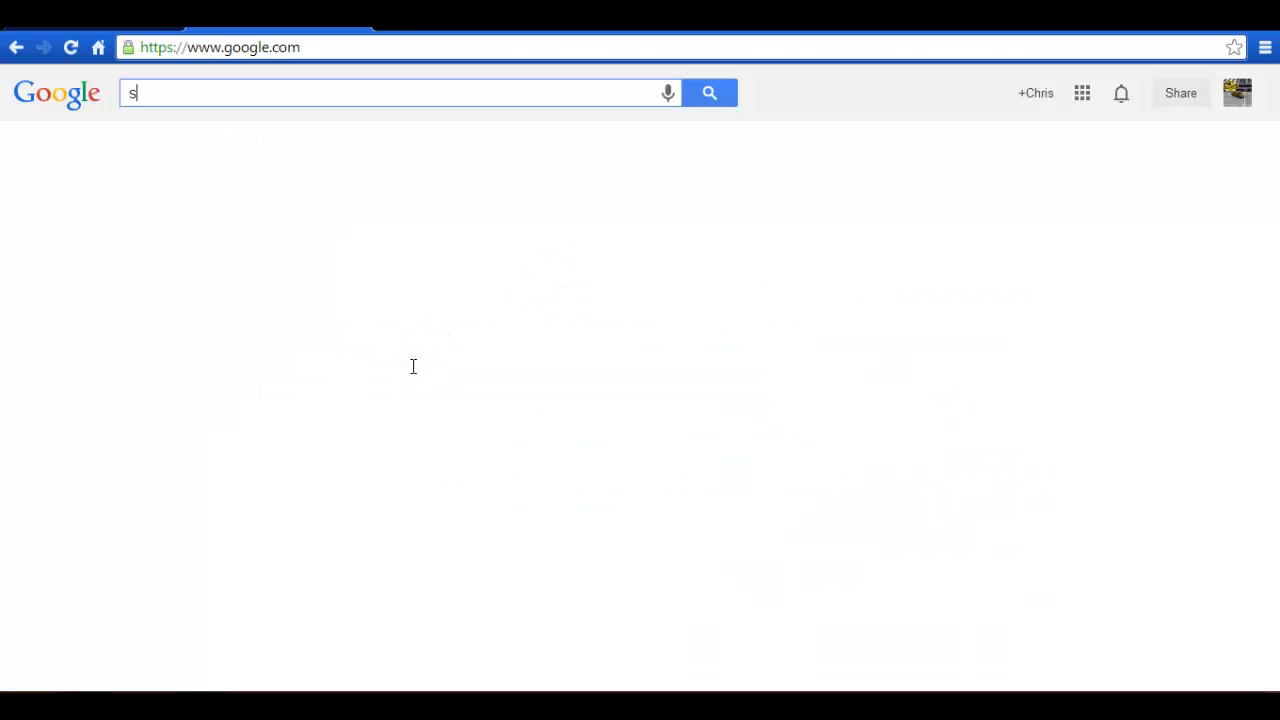
type("peed.net")
key("Return")
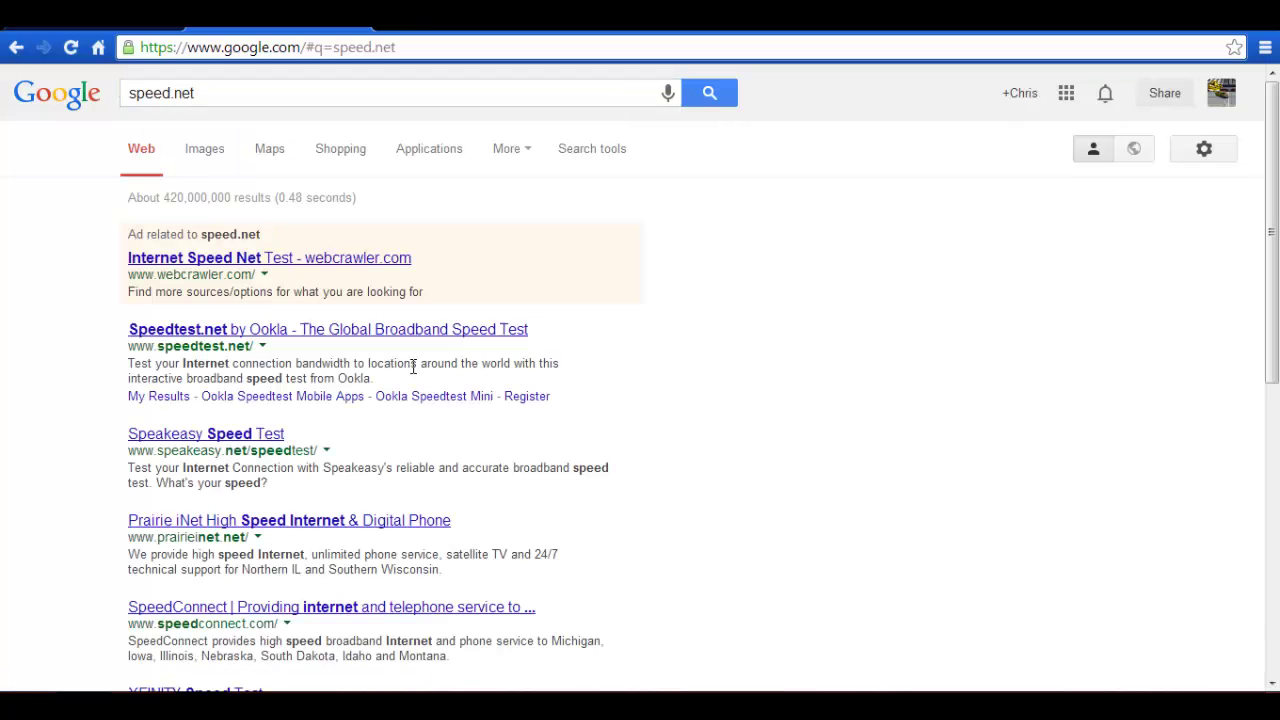
left_click(172, 336)
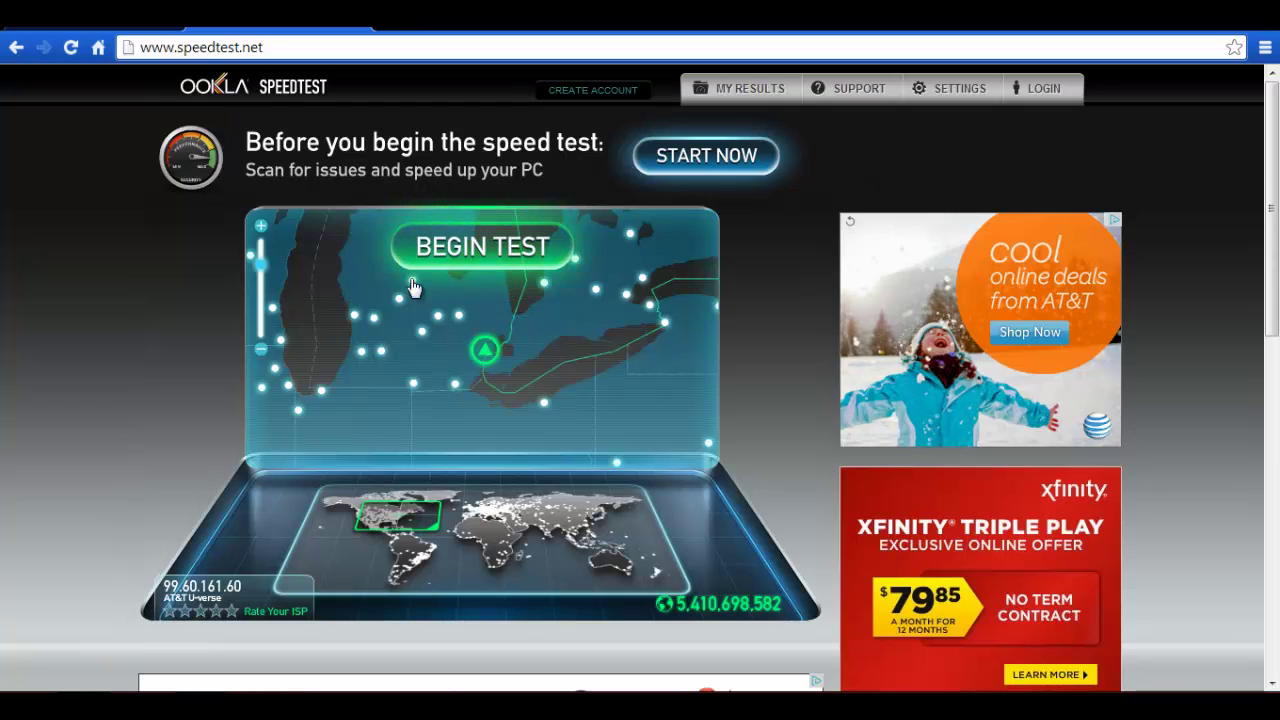
Step: Run the broadband speed test to measure ping, download speed and upload speed
mouse_move(488, 360)
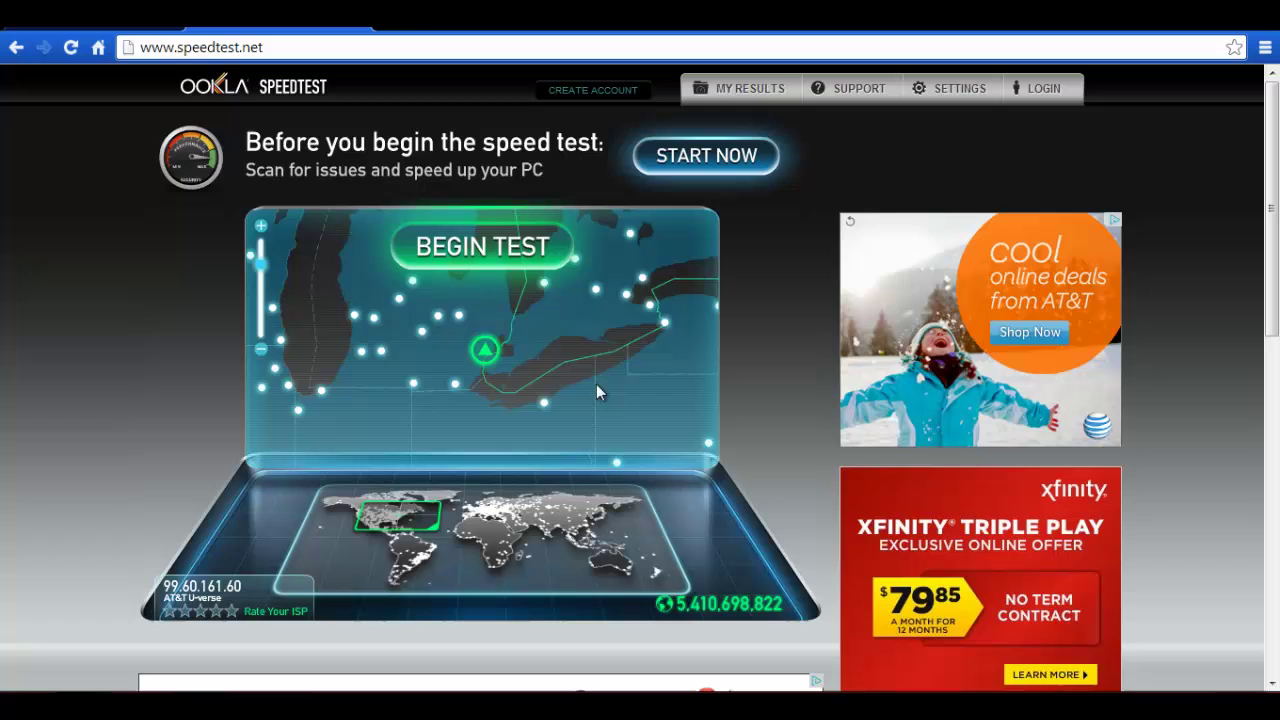
left_click(459, 264)
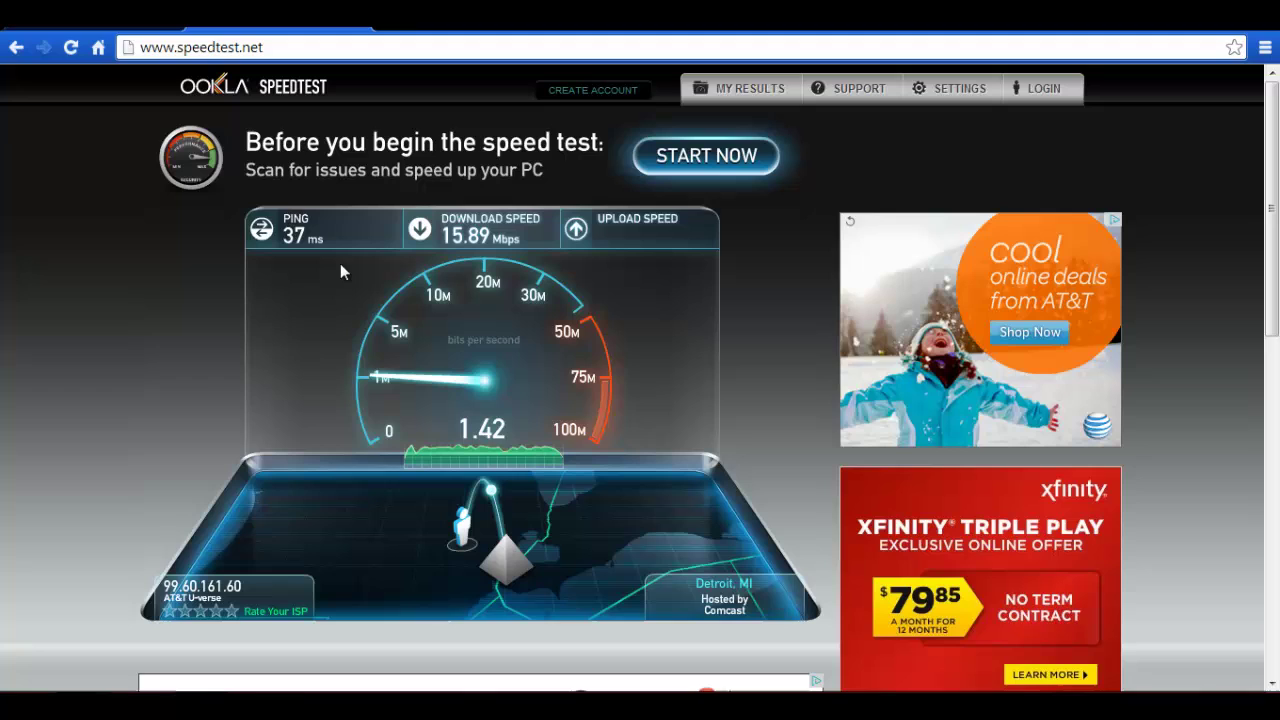
left_click_drag(1278, 248, 1029, 286)
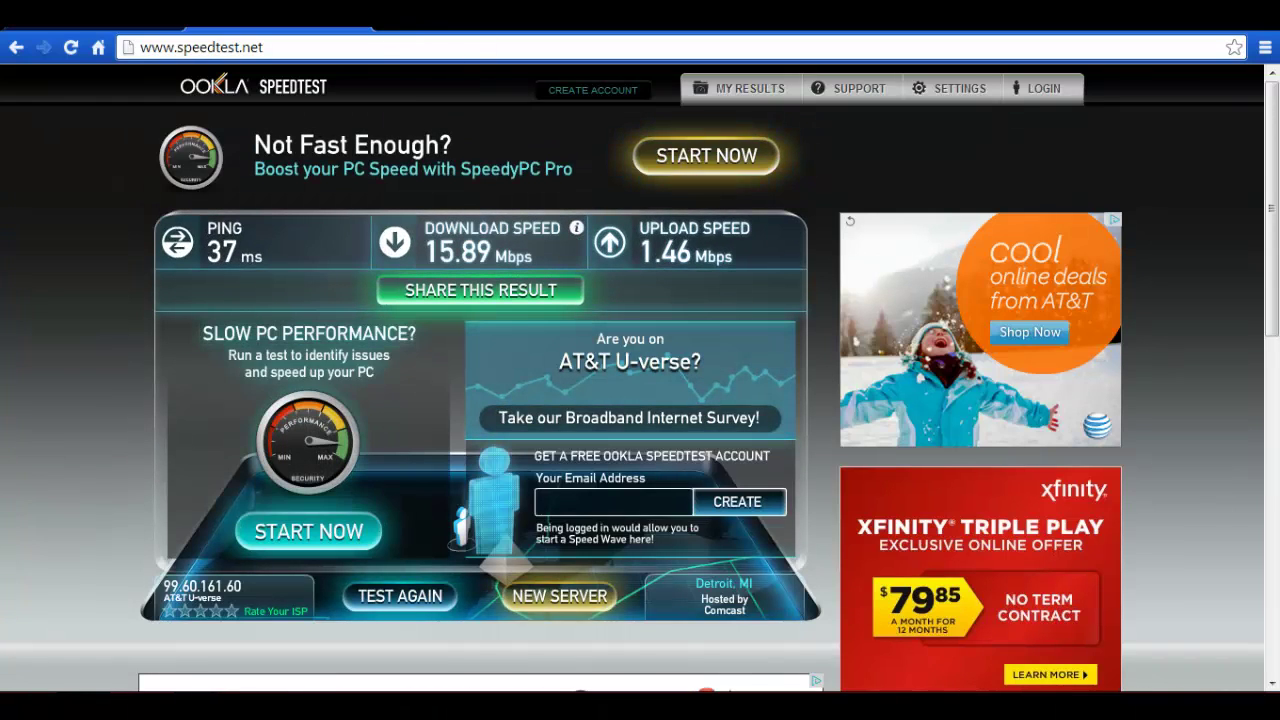
Step: Open Google Images in a new browser tab
left_click(391, 31)
left_click(40, 82)
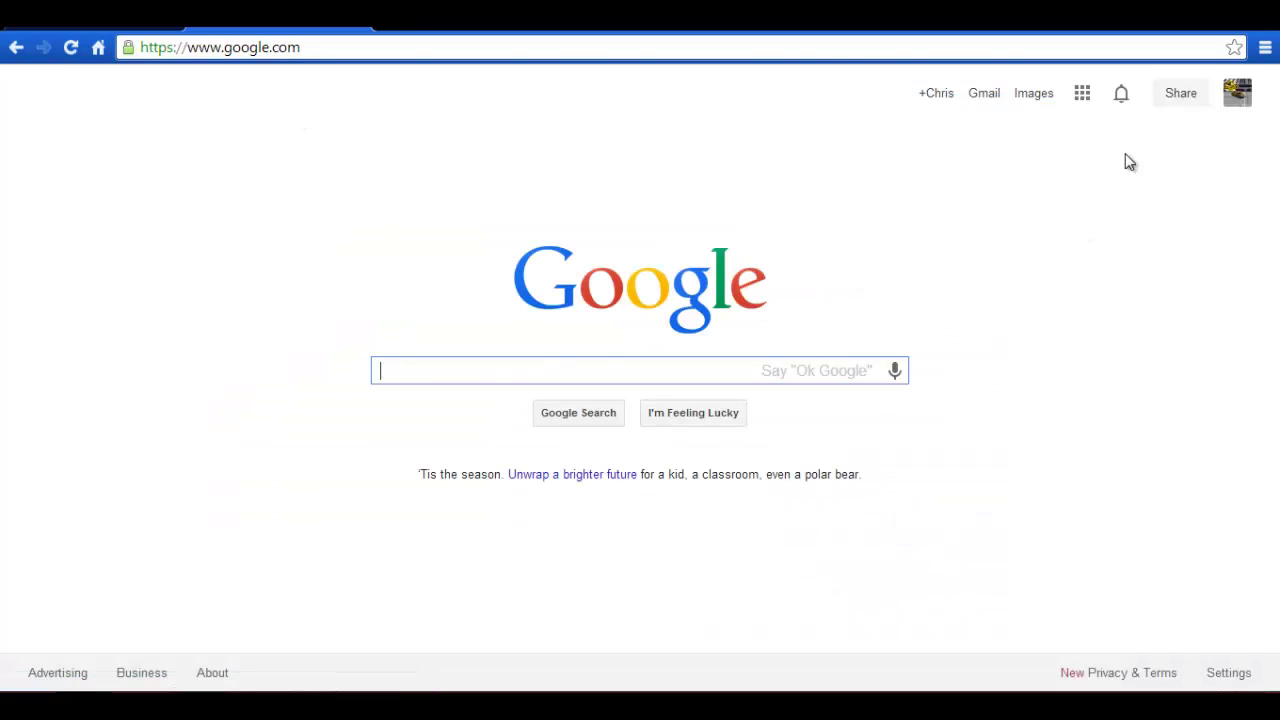
left_click(1034, 93)
Step: Search Google Images for "ethernet cable"
left_click(463, 371)
type("e")
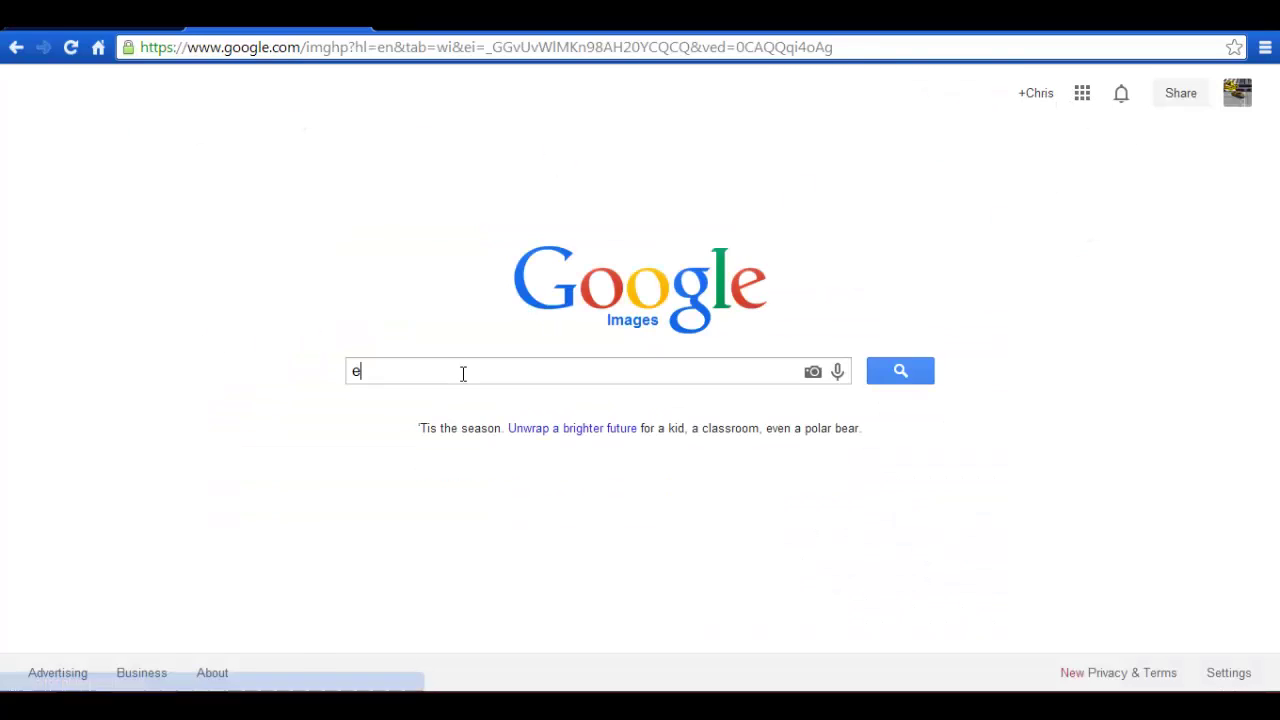
type("thernet sc")
key("BackSpace")
key("BackSpace")
type("c")
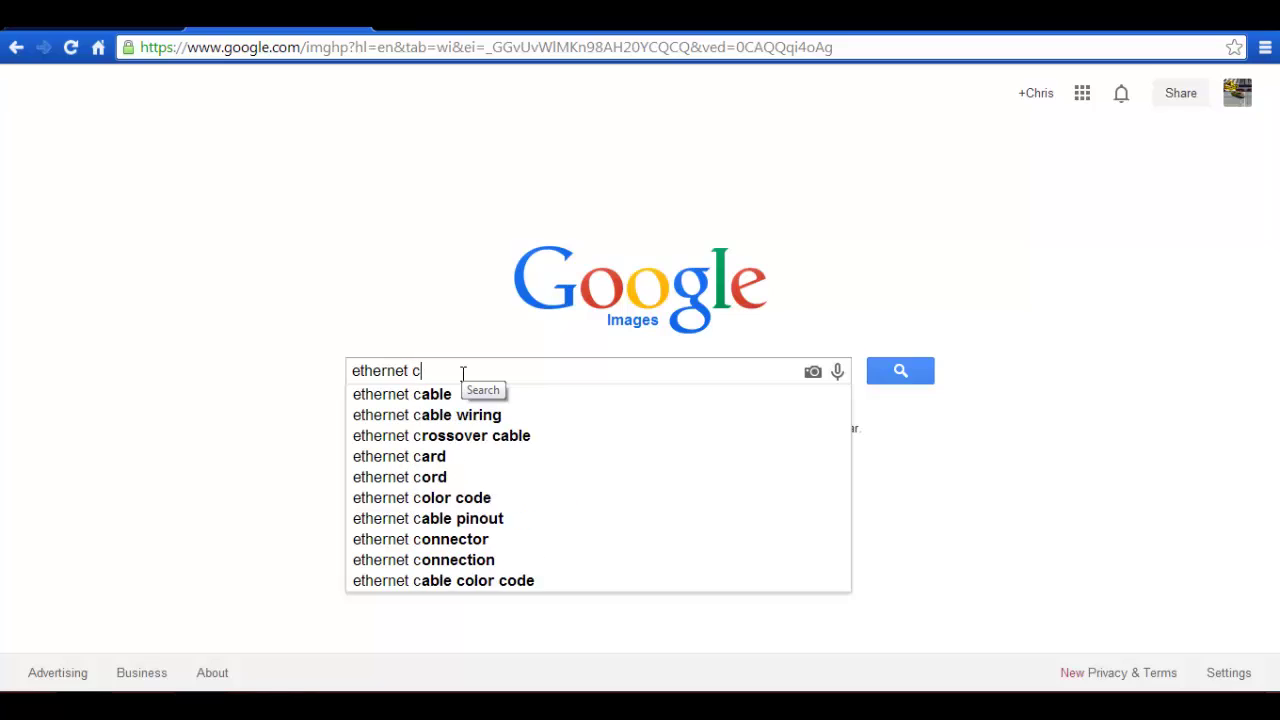
type("able")
key("Return")
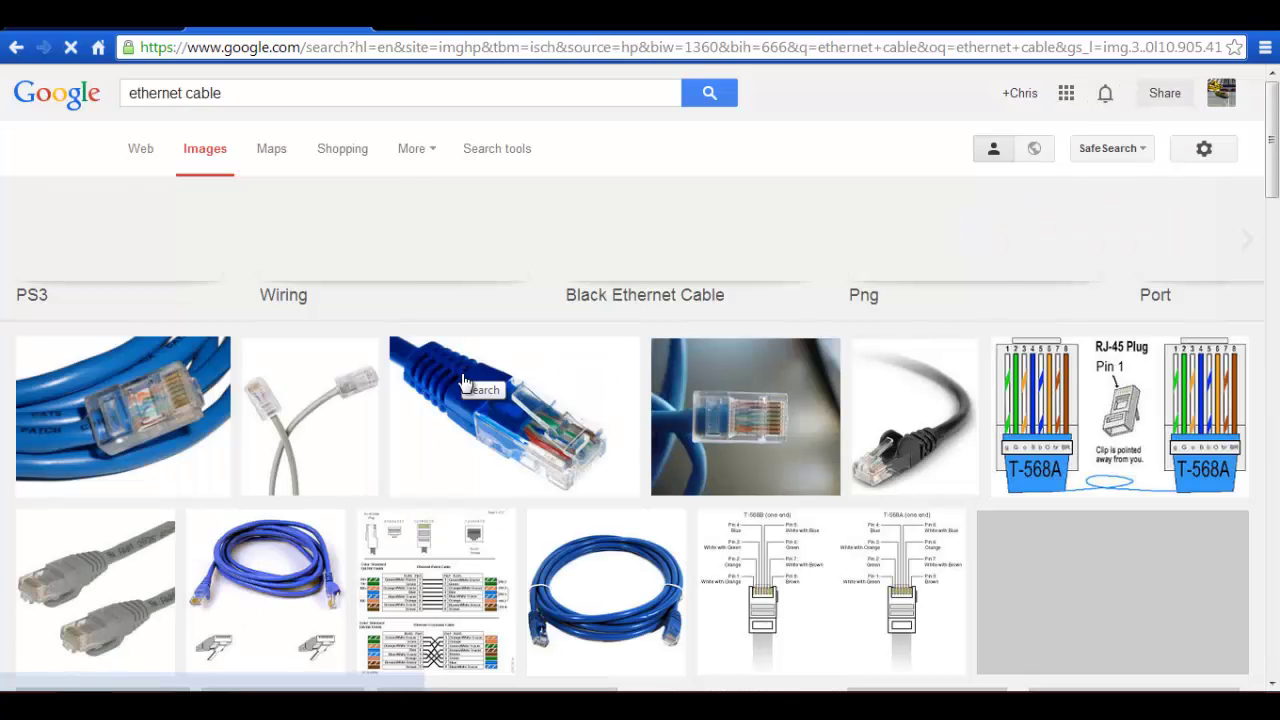
Step: Preview the blue Ethernet plug picture, look through the other cable images, and go back to the ROBLOX game page
left_click(519, 381)
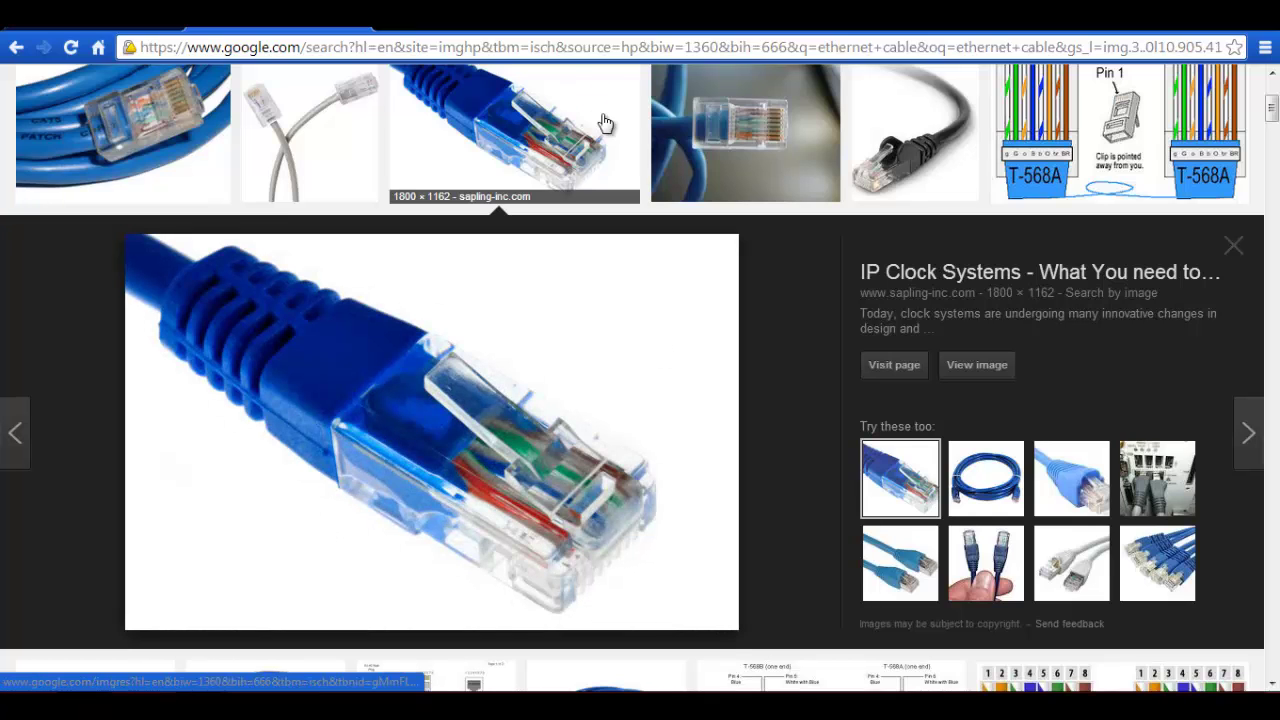
left_click(600, 170)
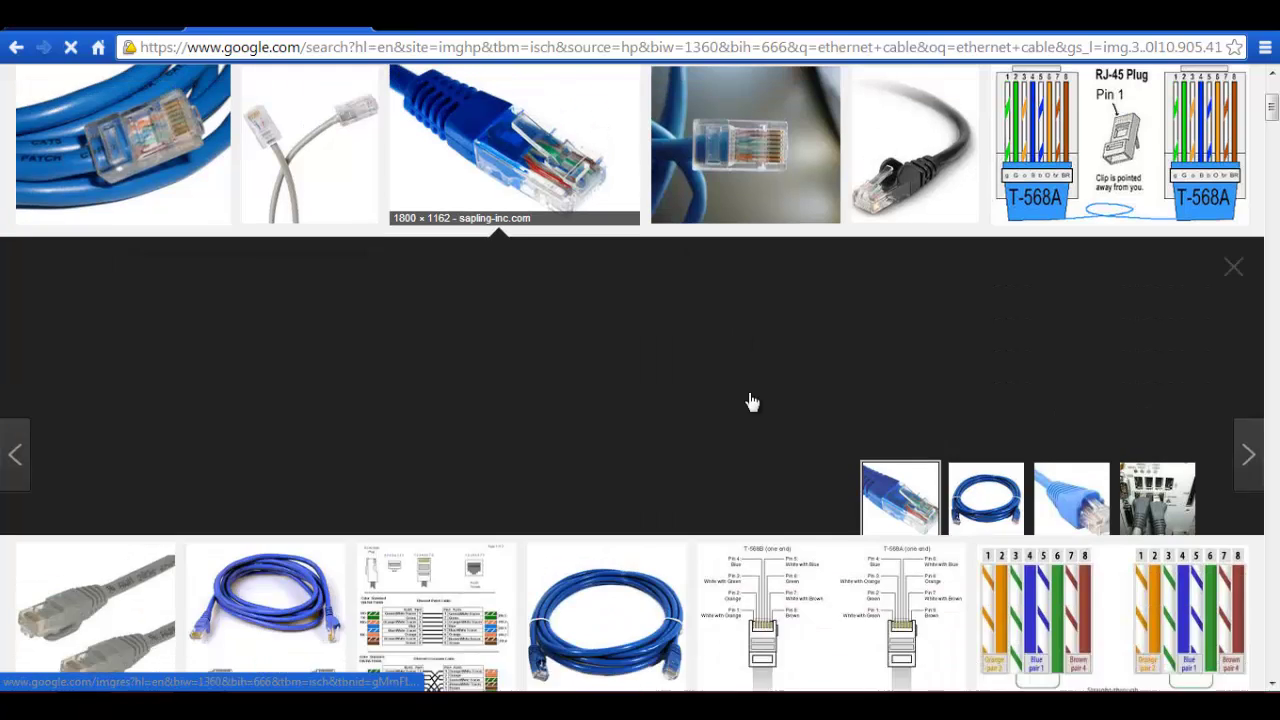
scroll(720, 450, "down", 2)
scroll(714, 474, "up", 2)
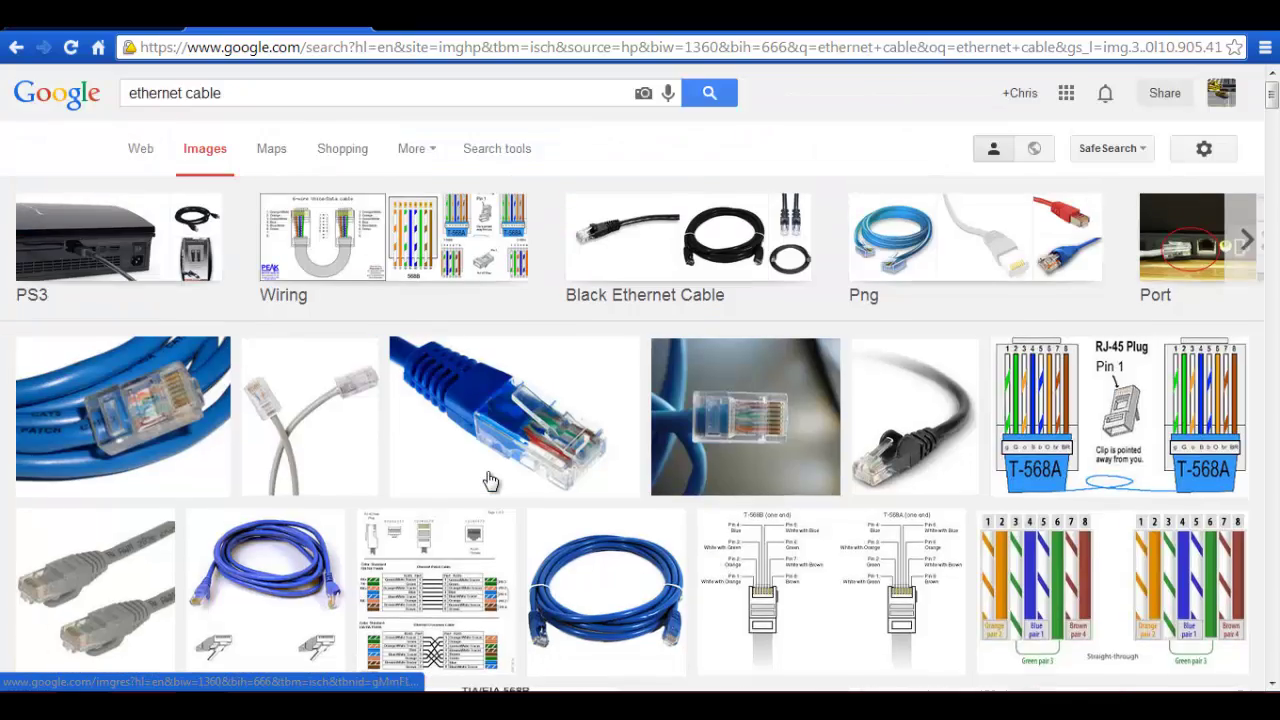
scroll(100, 300, "down", 5)
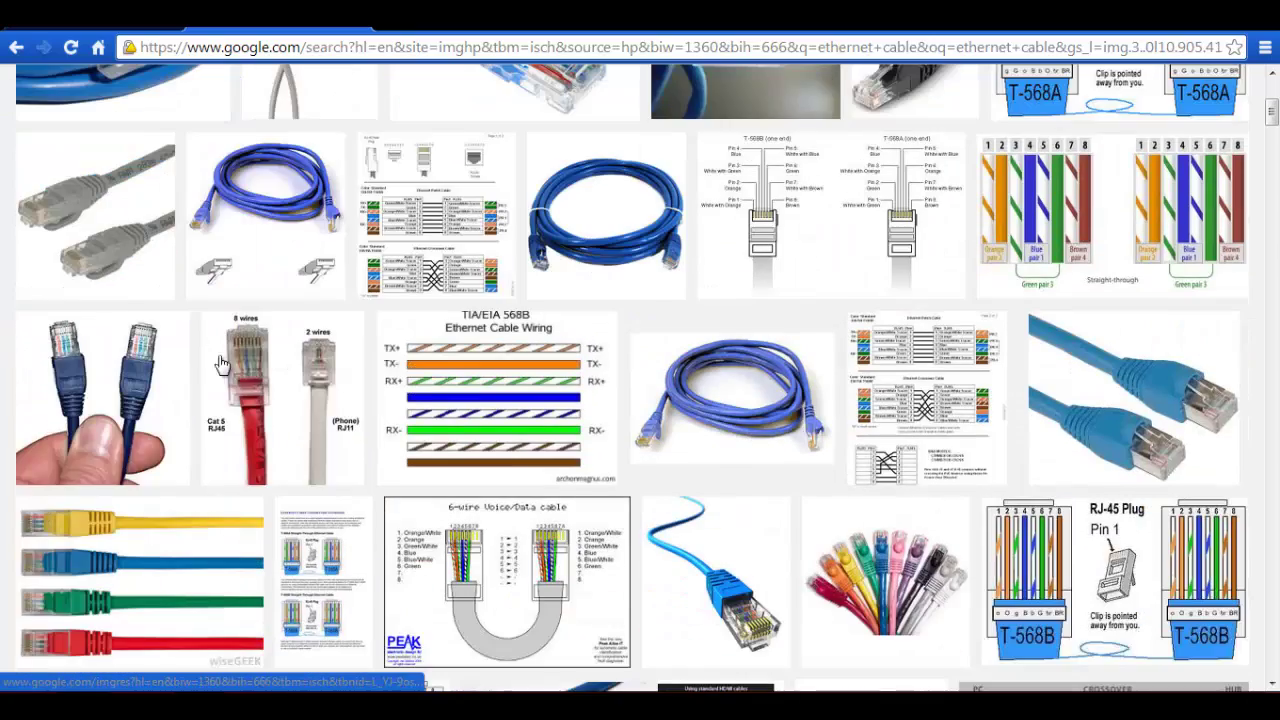
scroll(573, 443, "down", 2)
scroll(573, 443, "up", 5)
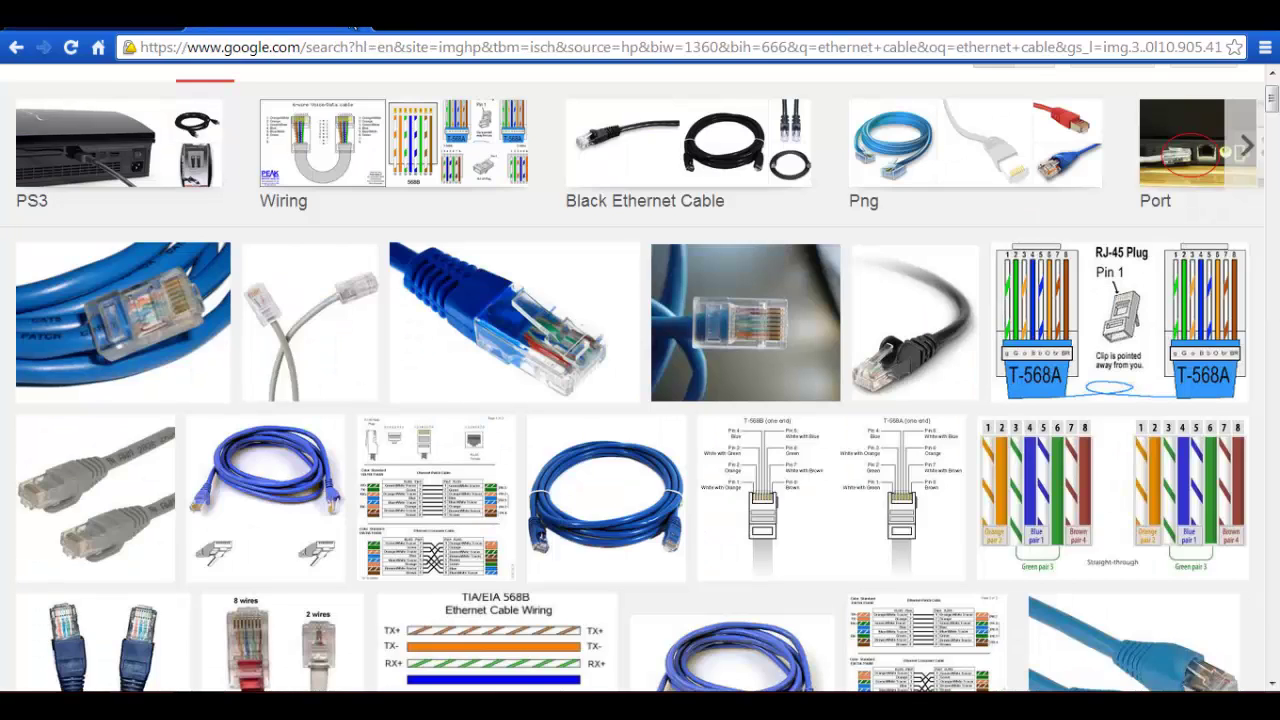
left_click(354, 28)
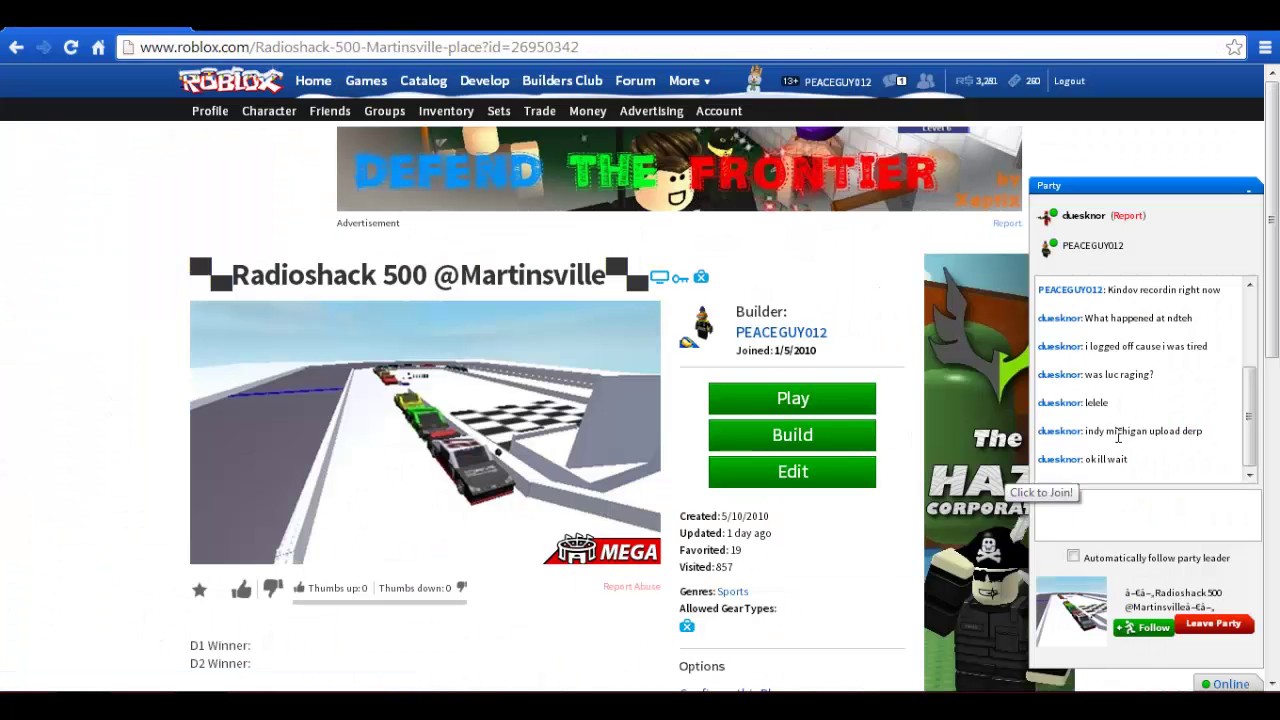
Step: Leave the game page, look in on the ROBLOX Catalog, and end on the ROBLOX home page
scroll(450, 380, "down", 1)
left_click(218, 84)
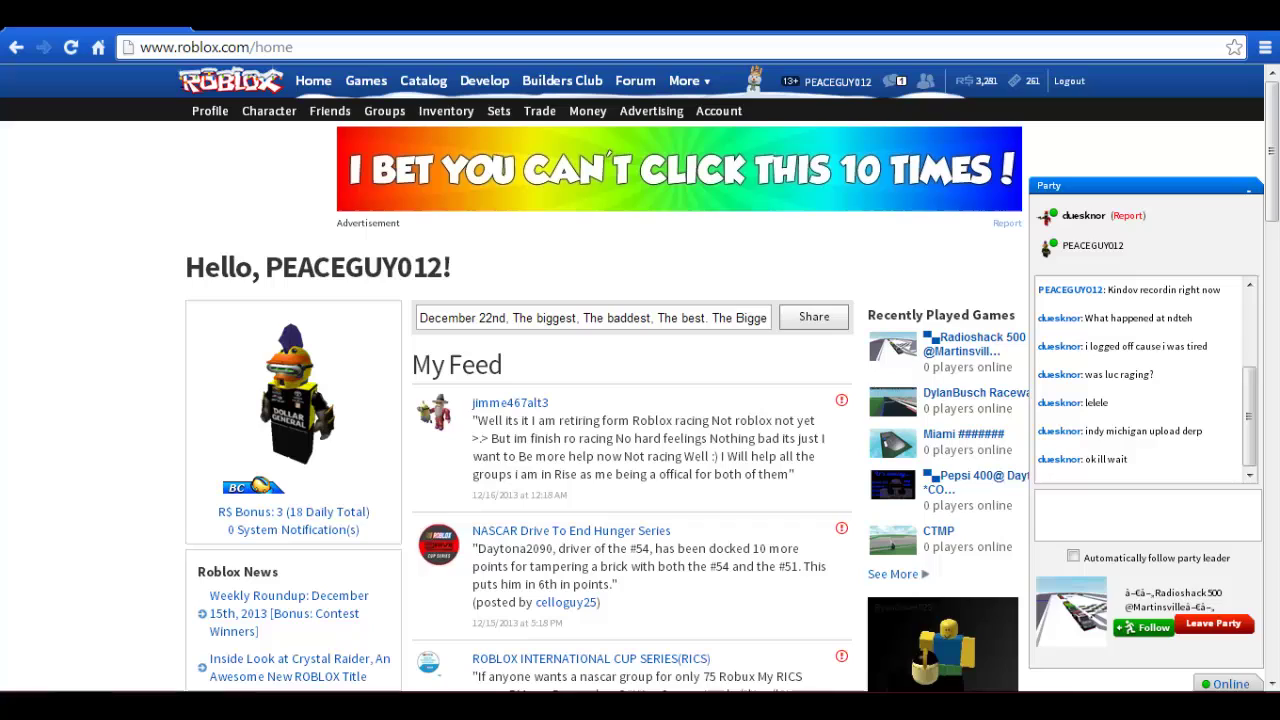
left_click(280, 705)
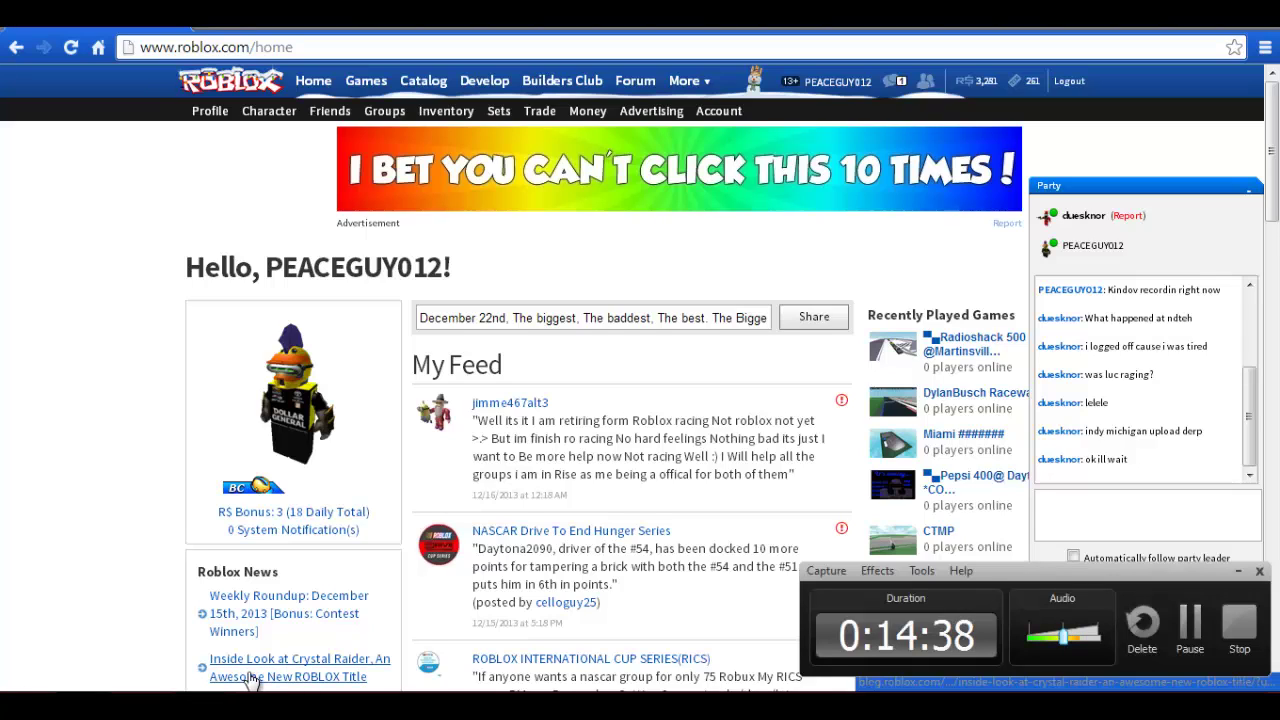
mouse_move(200, 705)
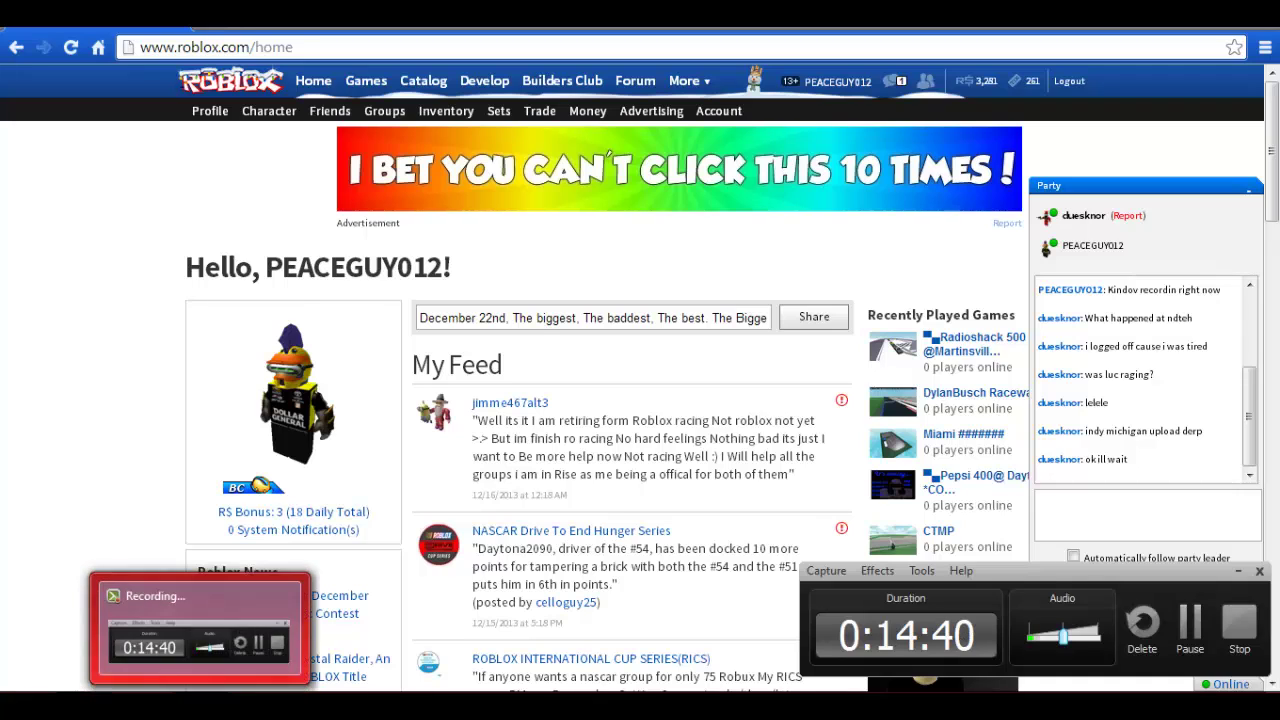
left_click(415, 81)
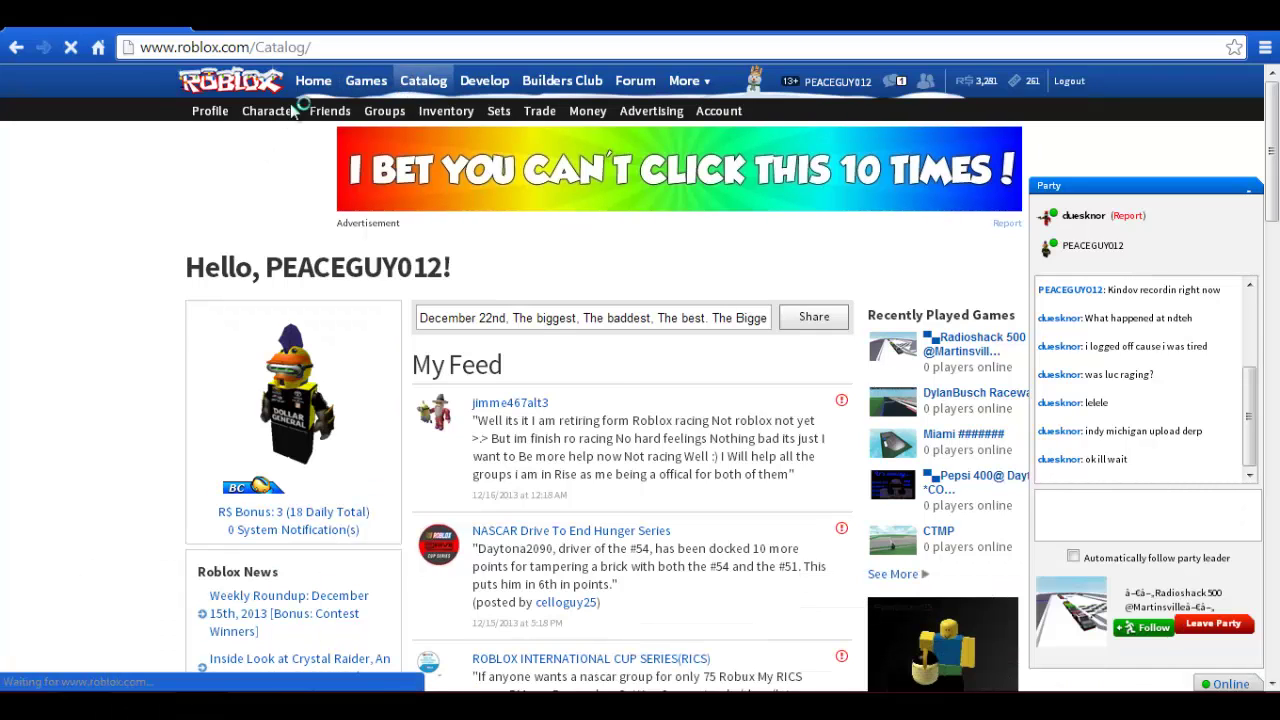
left_click(313, 81)
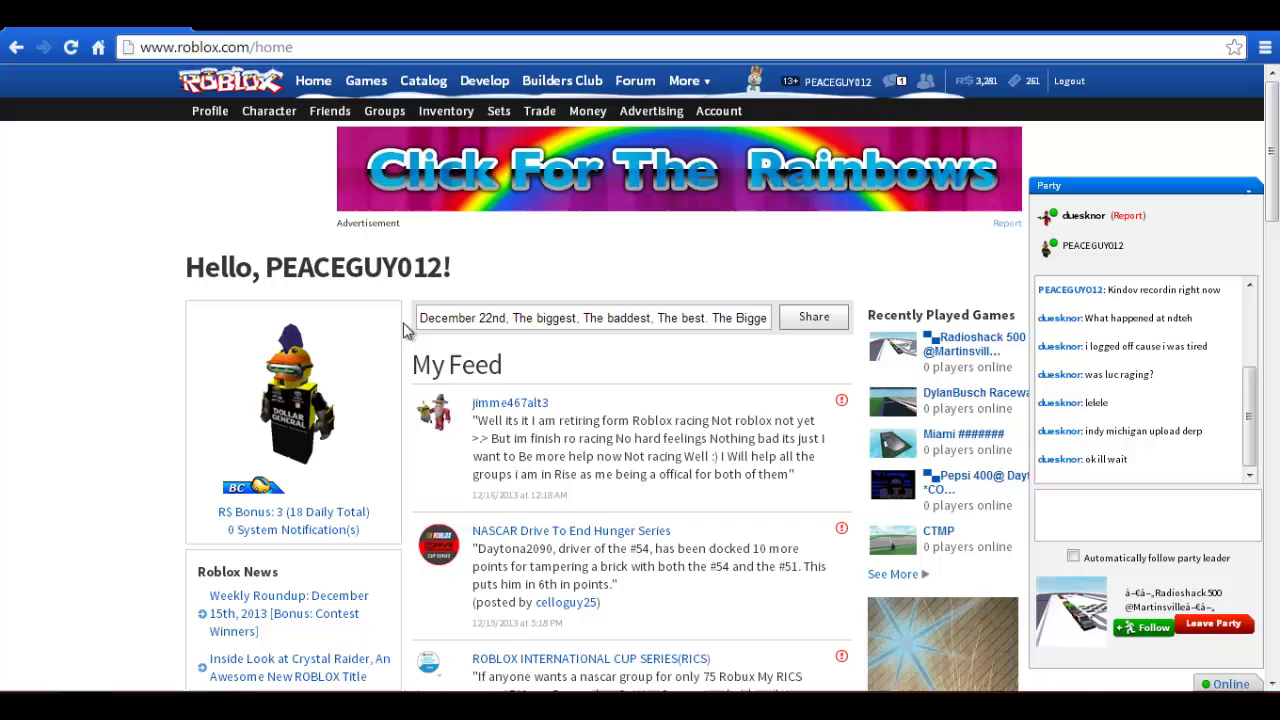
left_click_drag(423, 298, 185, 272)
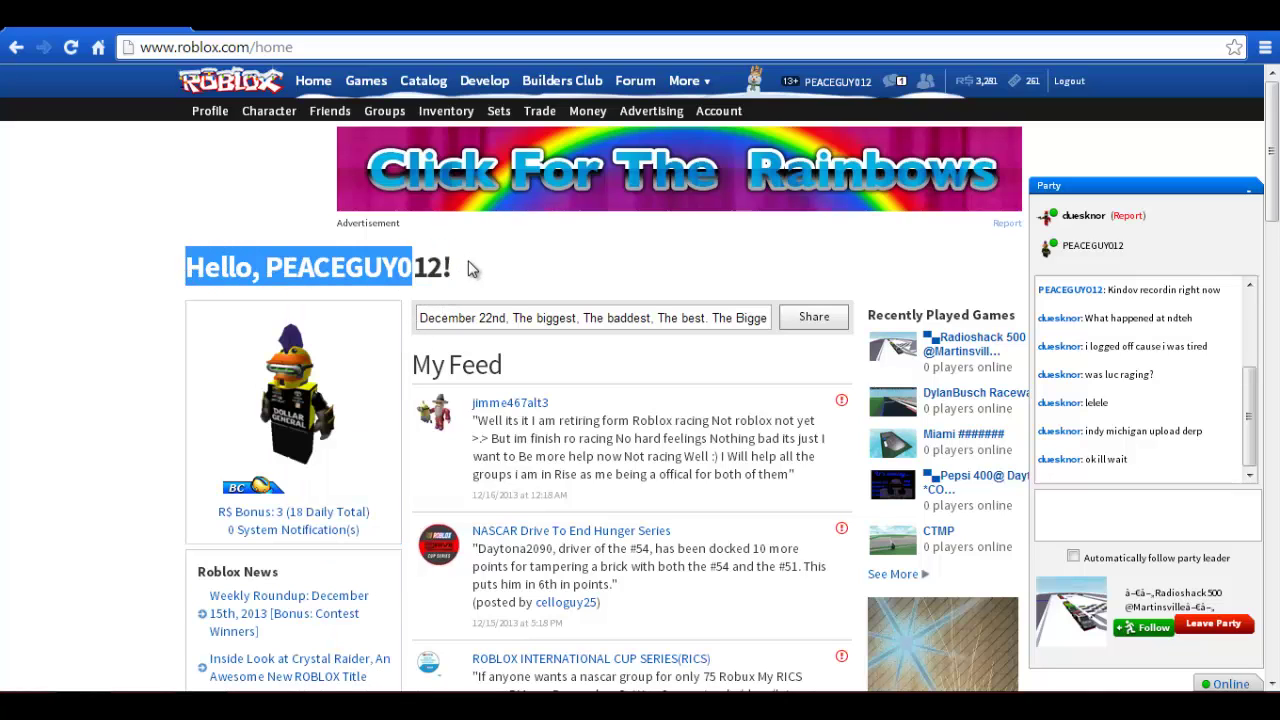
left_click_drag(455, 267, 183, 302)
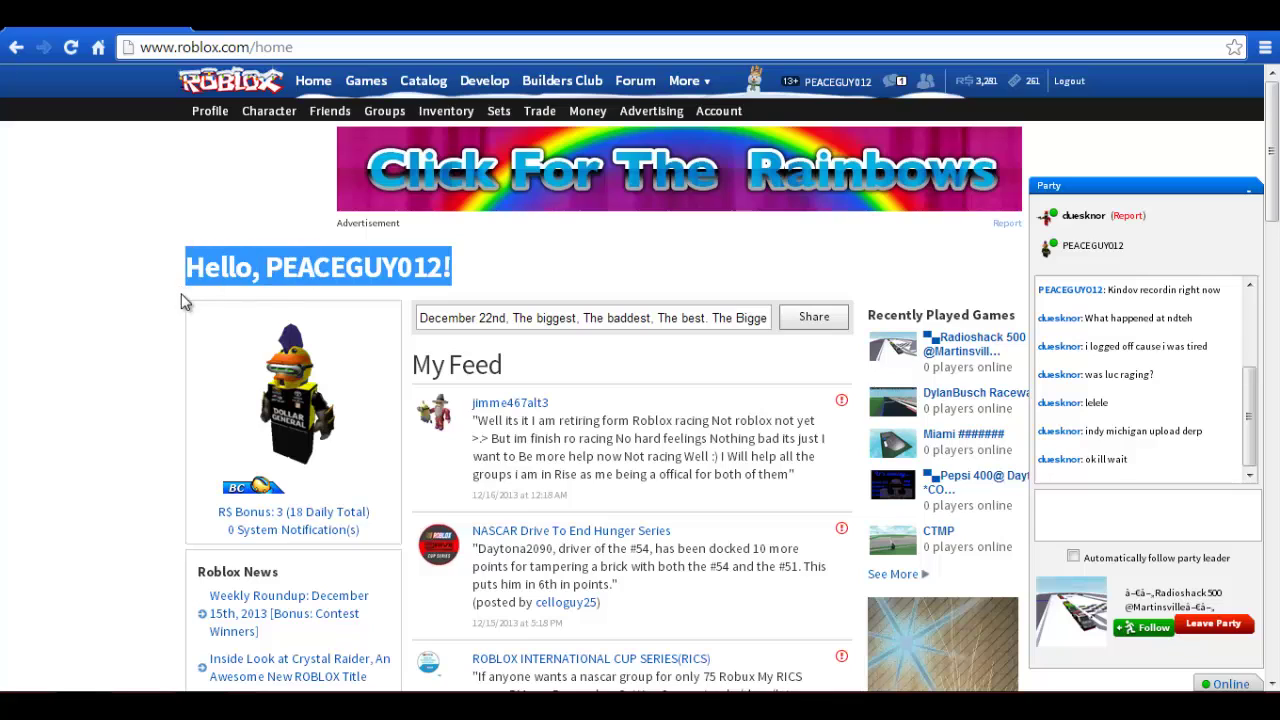
left_click(188, 266)
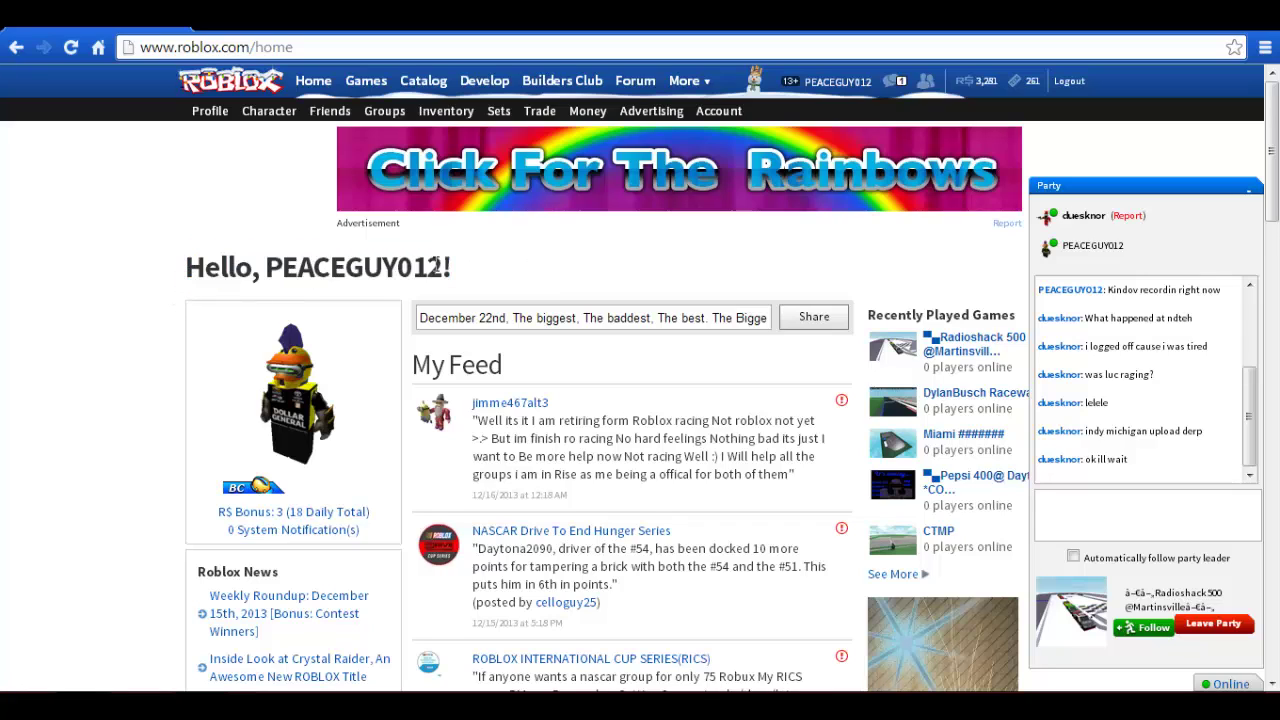
left_click_drag(430, 266, 232, 278)
left_click(192, 273)
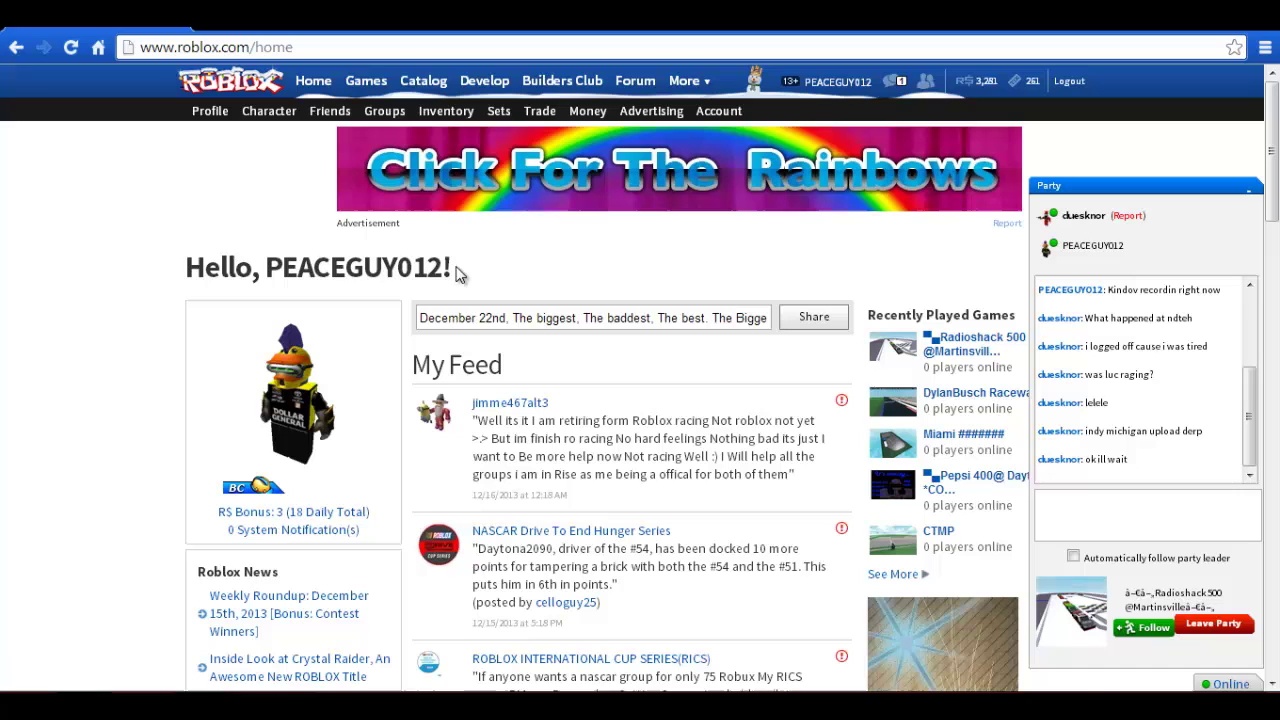
left_click_drag(455, 268, 167, 293)
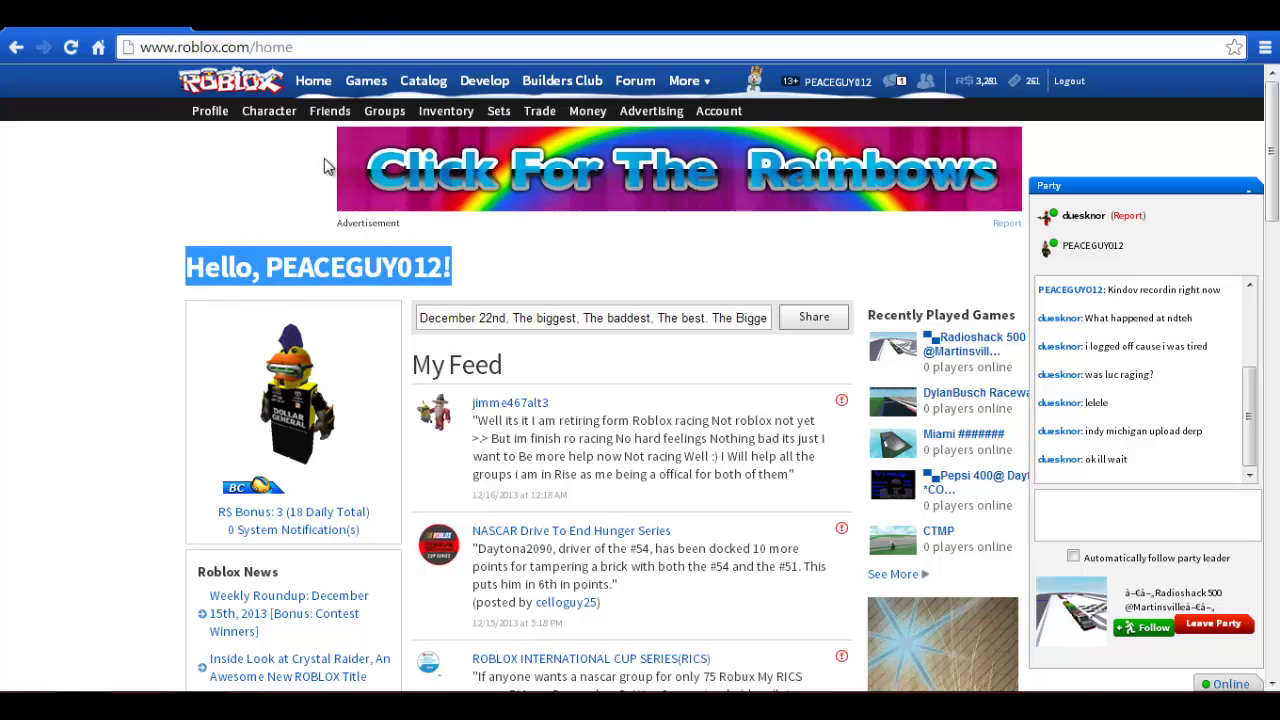
key("ctrl+t")
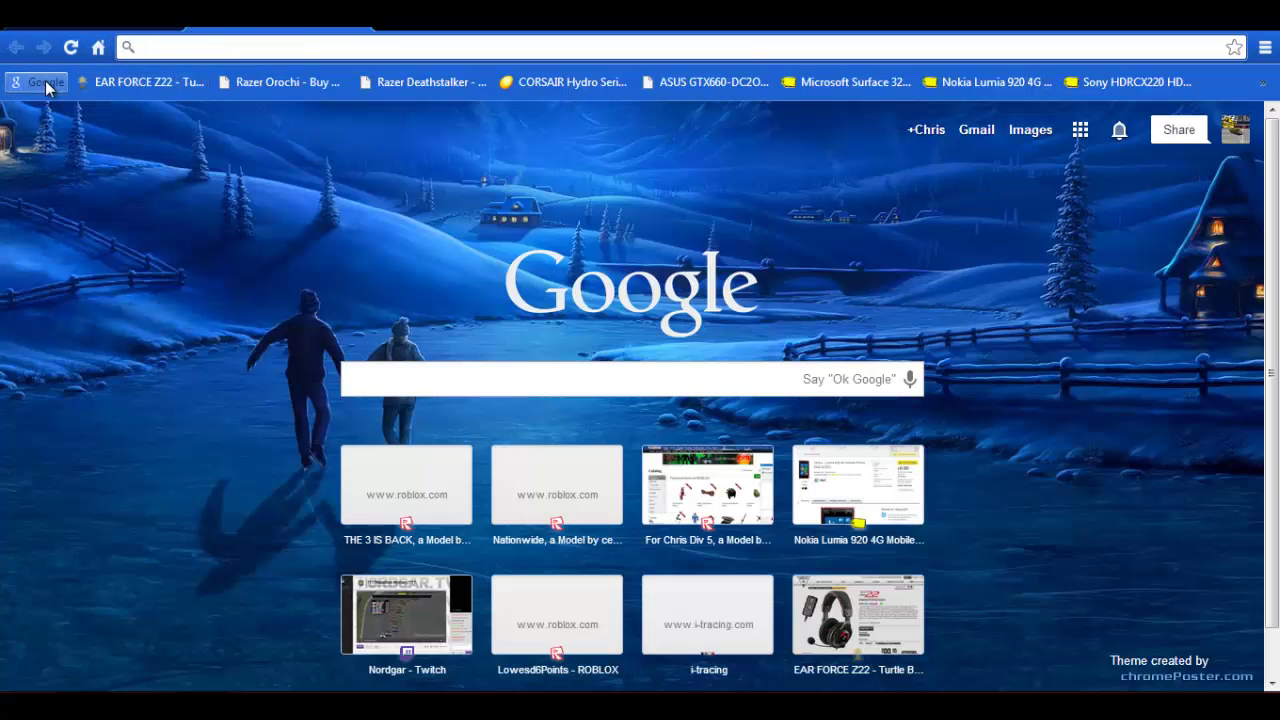
left_click(42, 84)
left_click(358, 29)
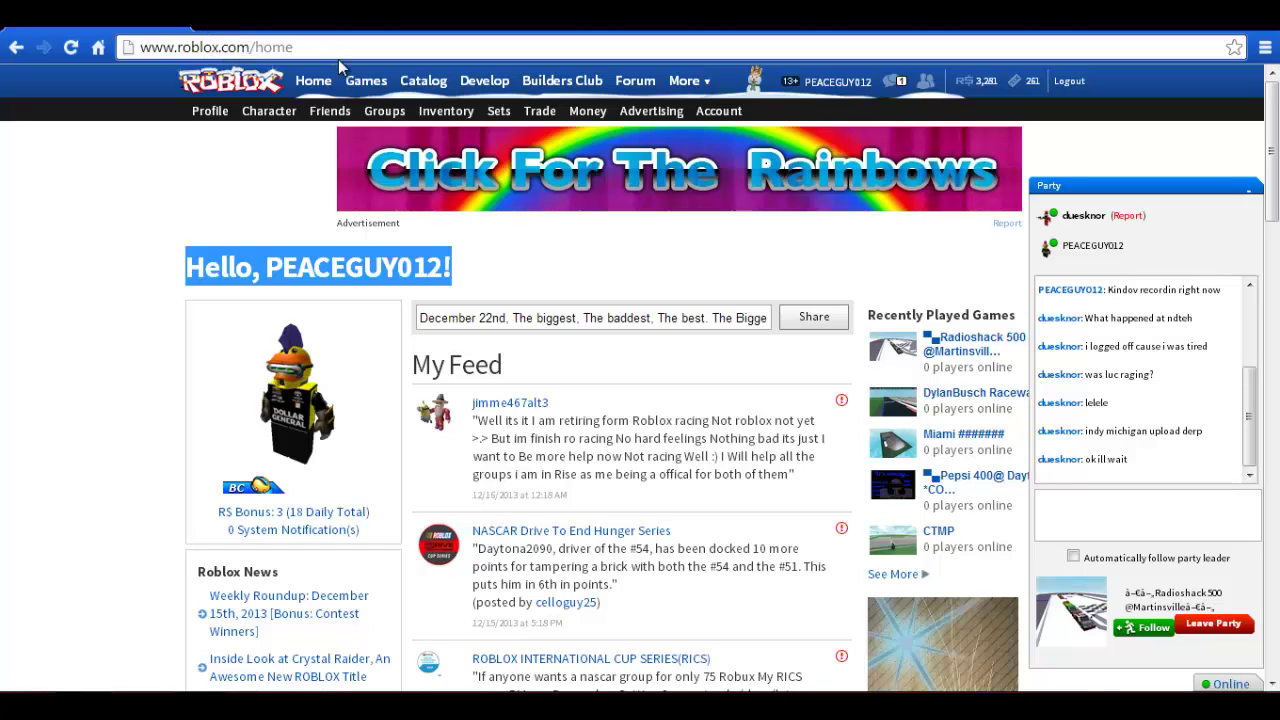
Step: Find dxdiag with the Windows program search and launch the DirectX Diagnostic Tool
key("super")
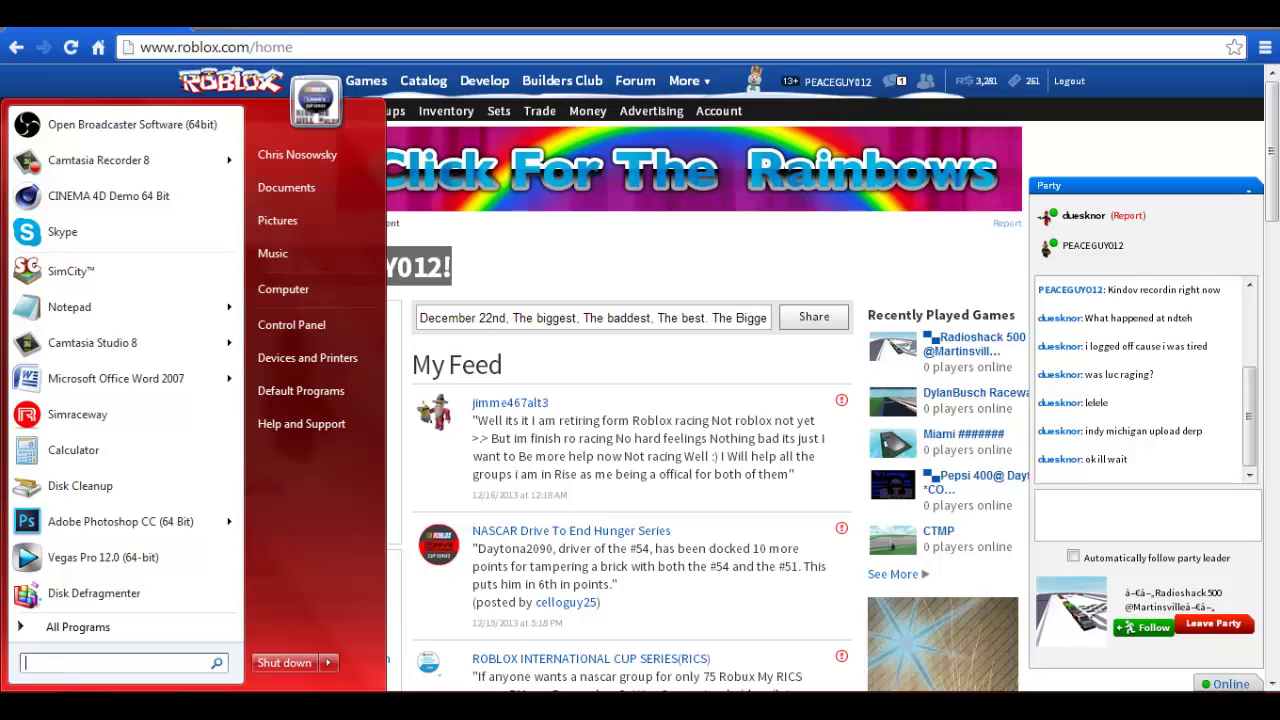
key("super")
key("super")
left_click(75, 664)
type("dxdiag")
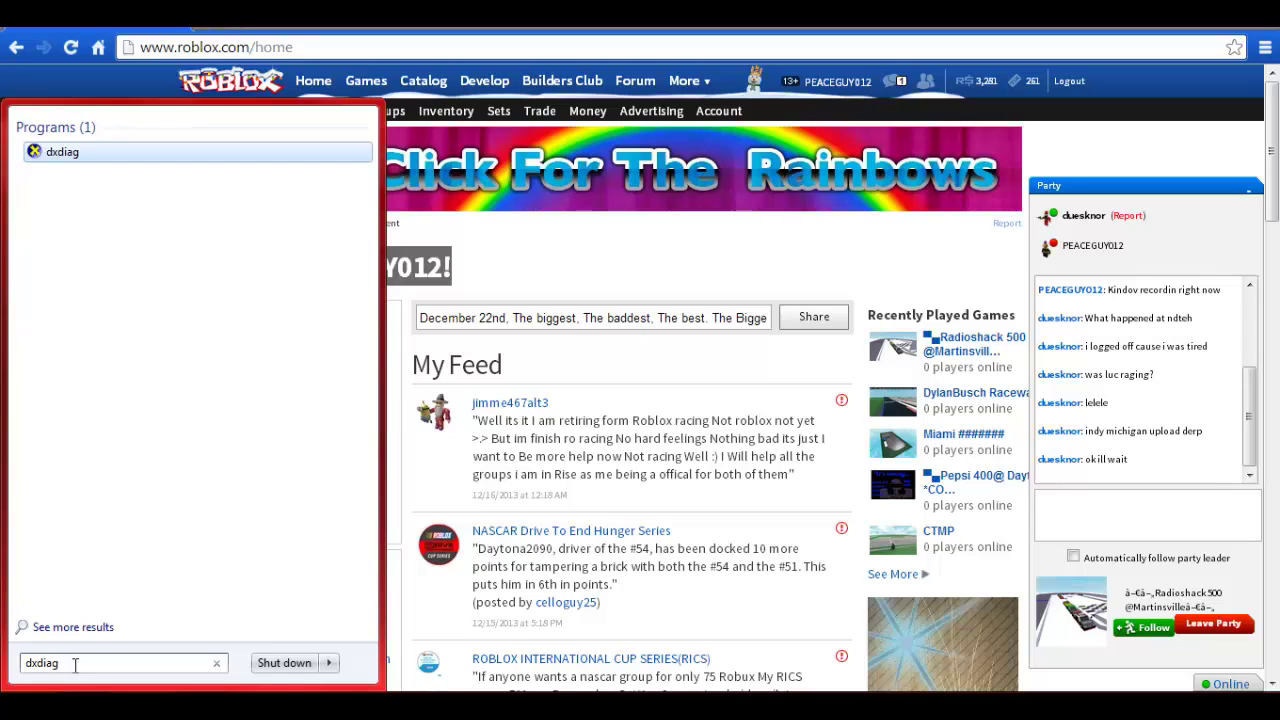
left_click(55, 153)
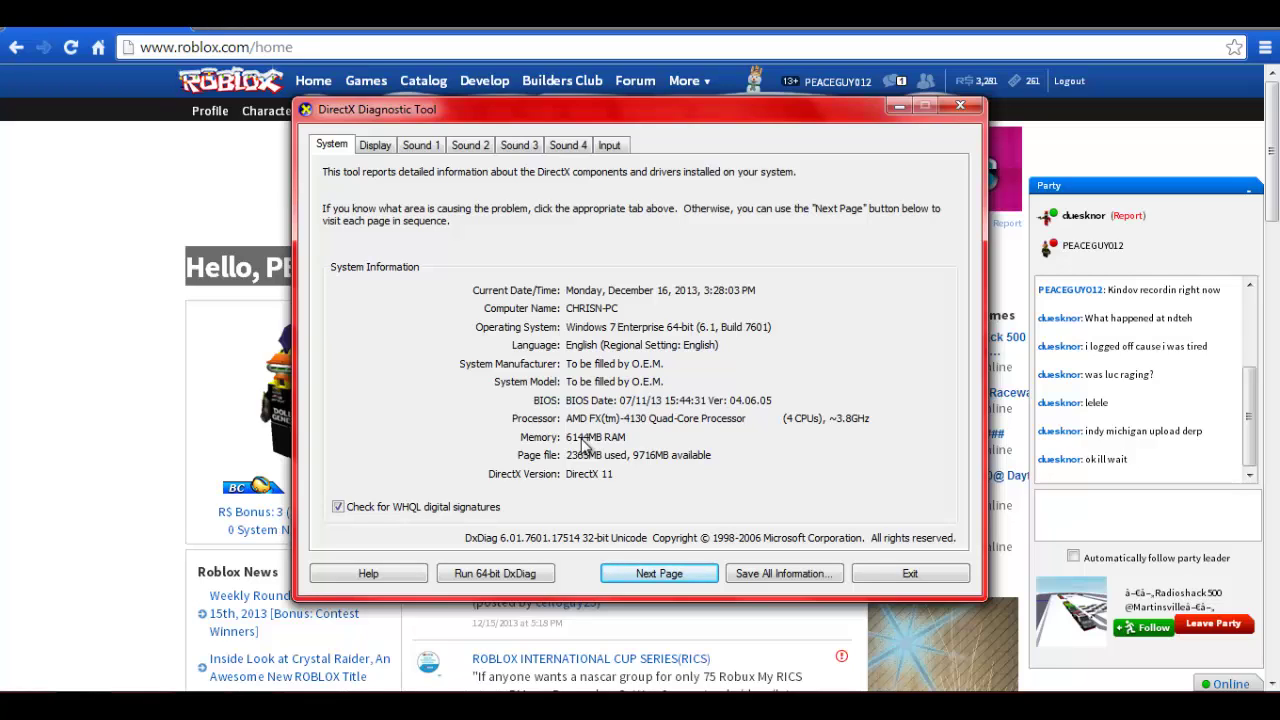
Step: Check the computer's display and system specifications in the DirectX Diagnostic Tool, then close it
left_click(385, 147)
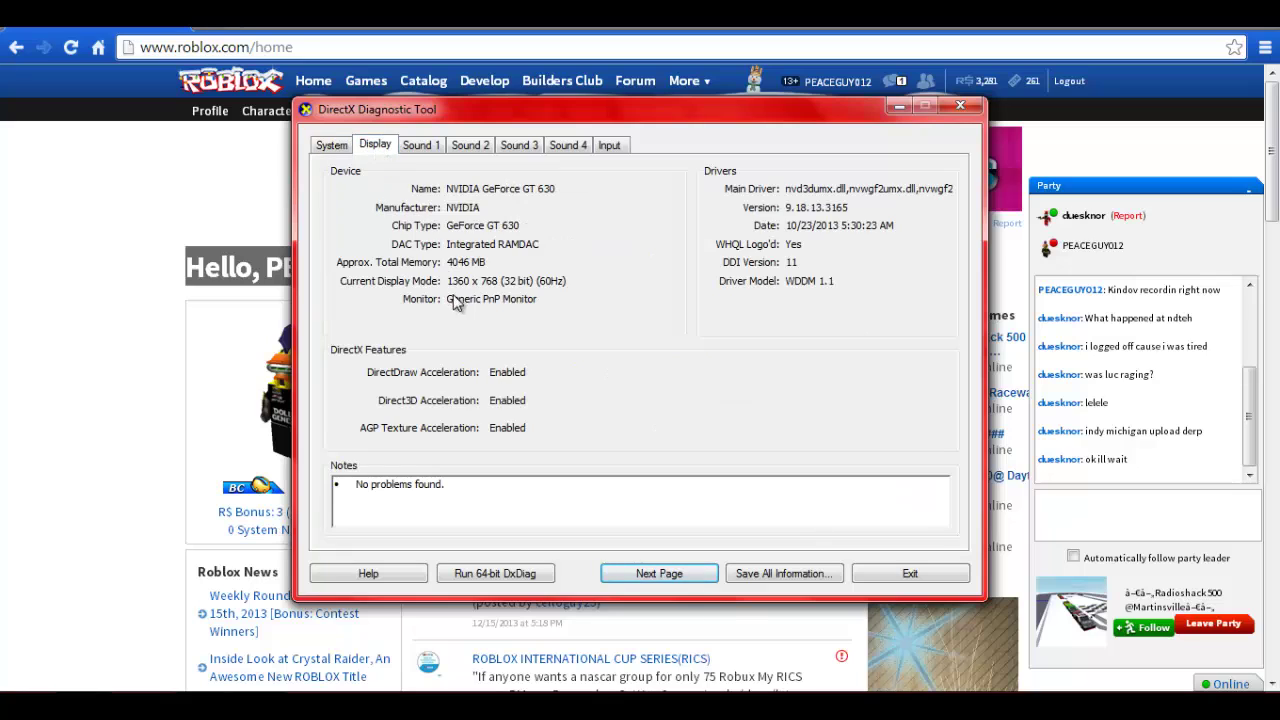
left_click(334, 147)
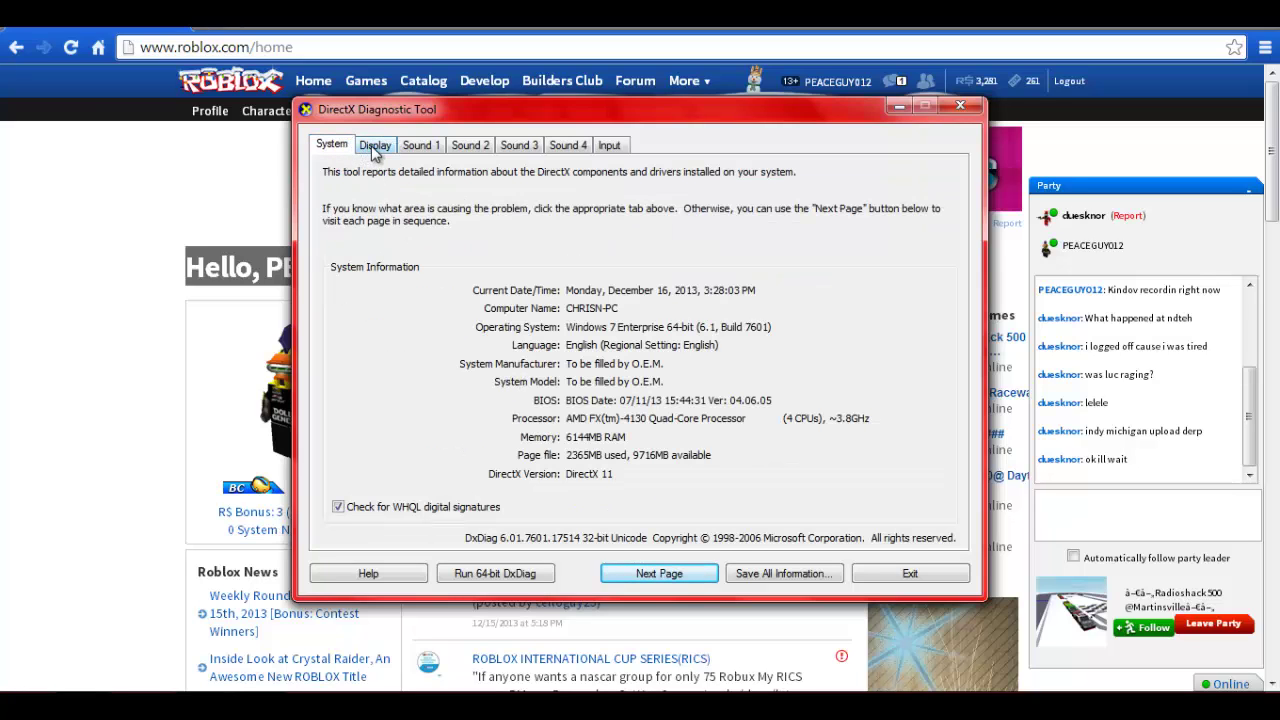
left_click(375, 147)
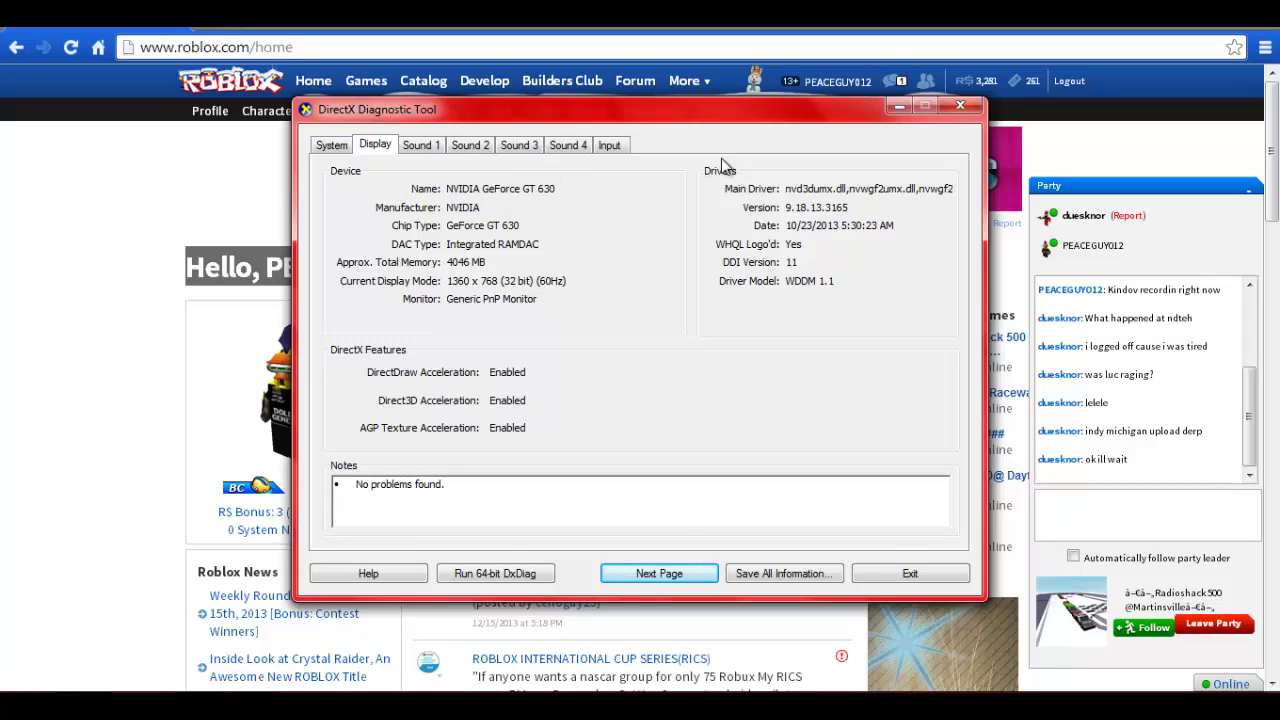
left_click(960, 105)
left_click(908, 580)
Step: Search Google in a new browser tab for "system requirements for roblox", using the corrected spelling
left_click(200, 28)
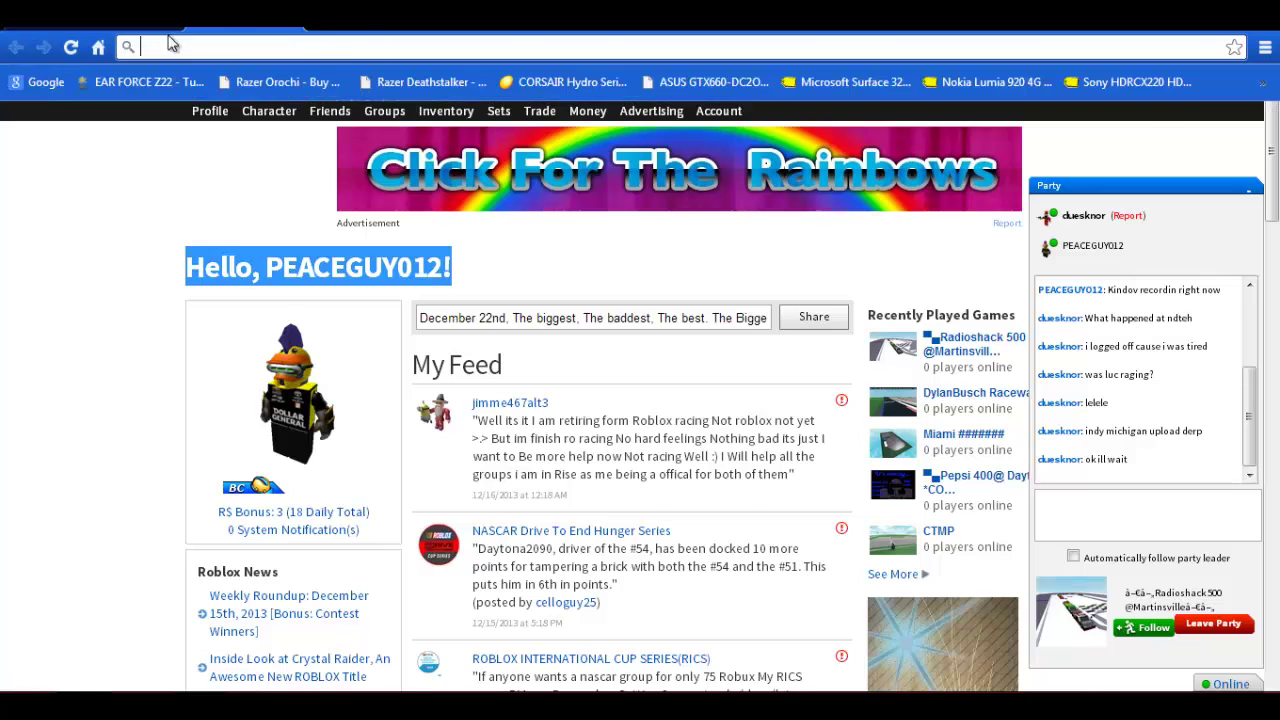
left_click(34, 87)
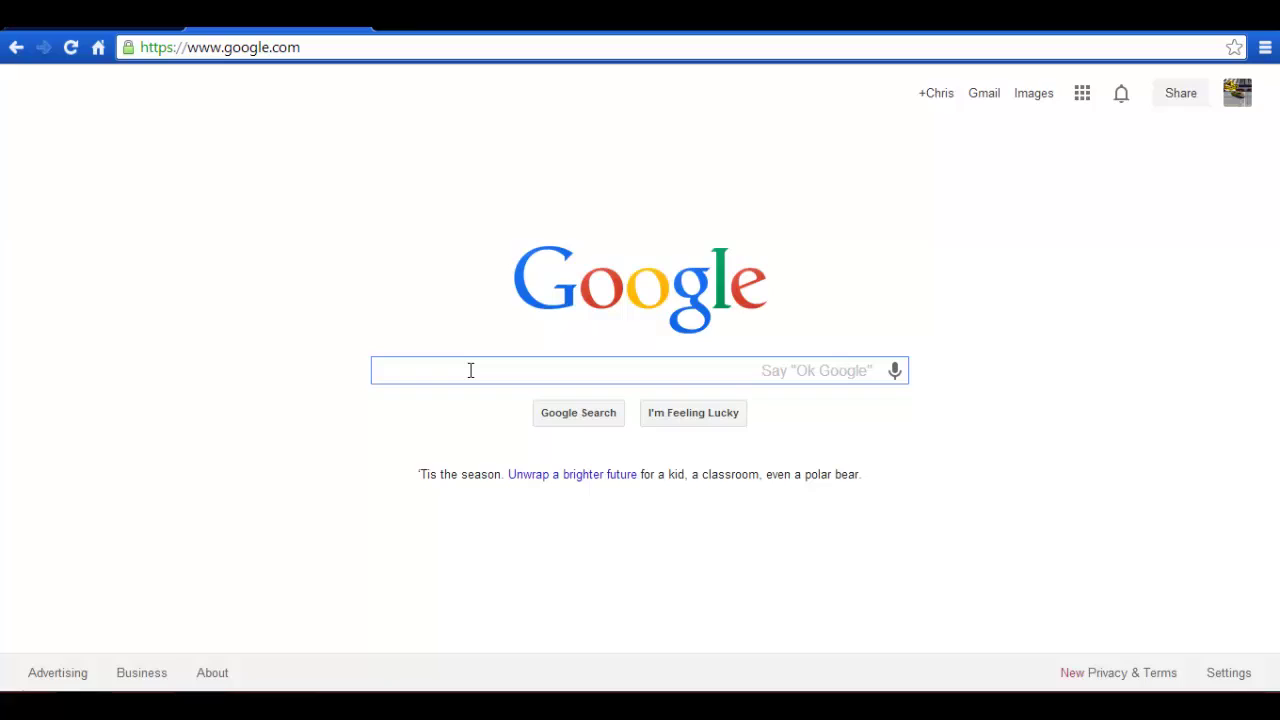
type("system r")
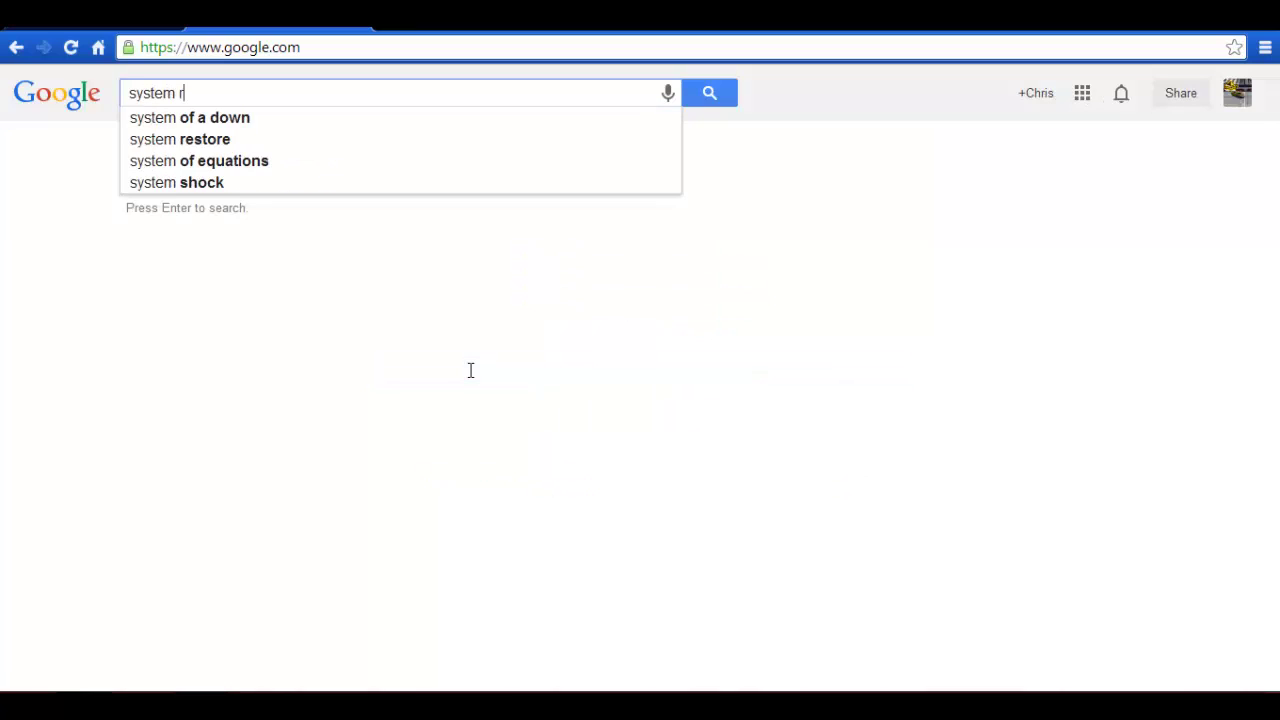
type("equirments f")
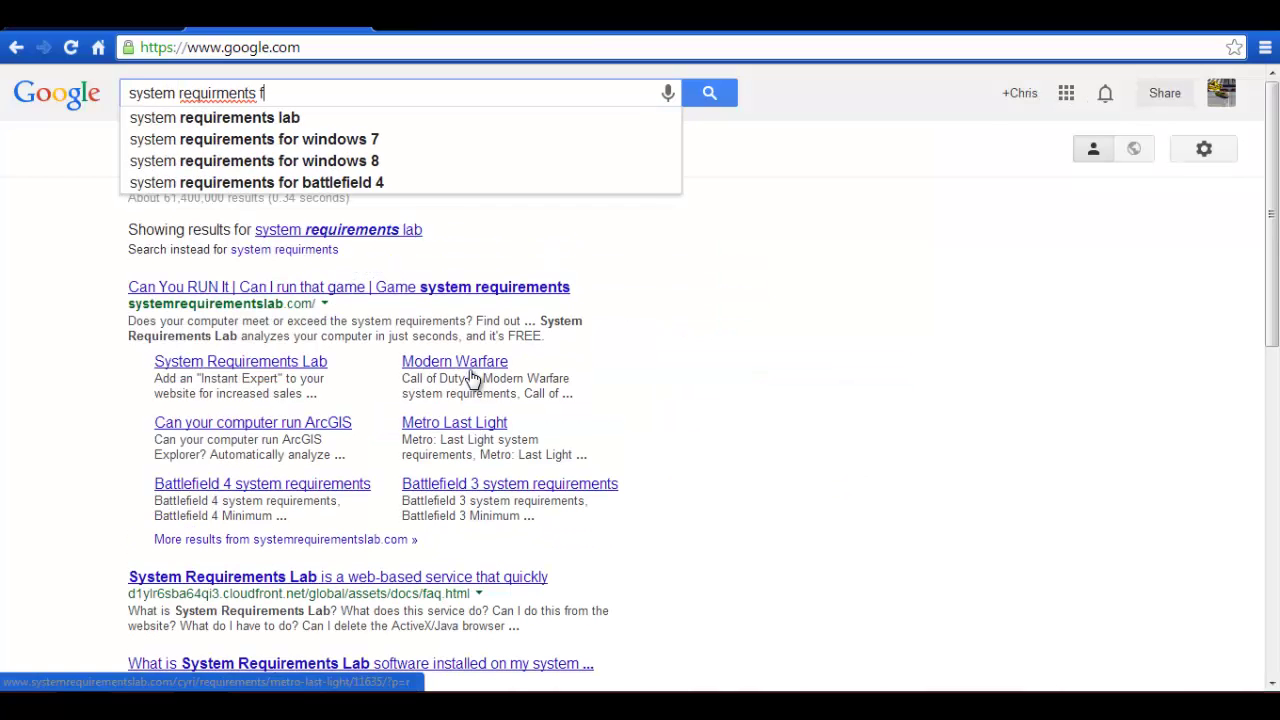
type("or")
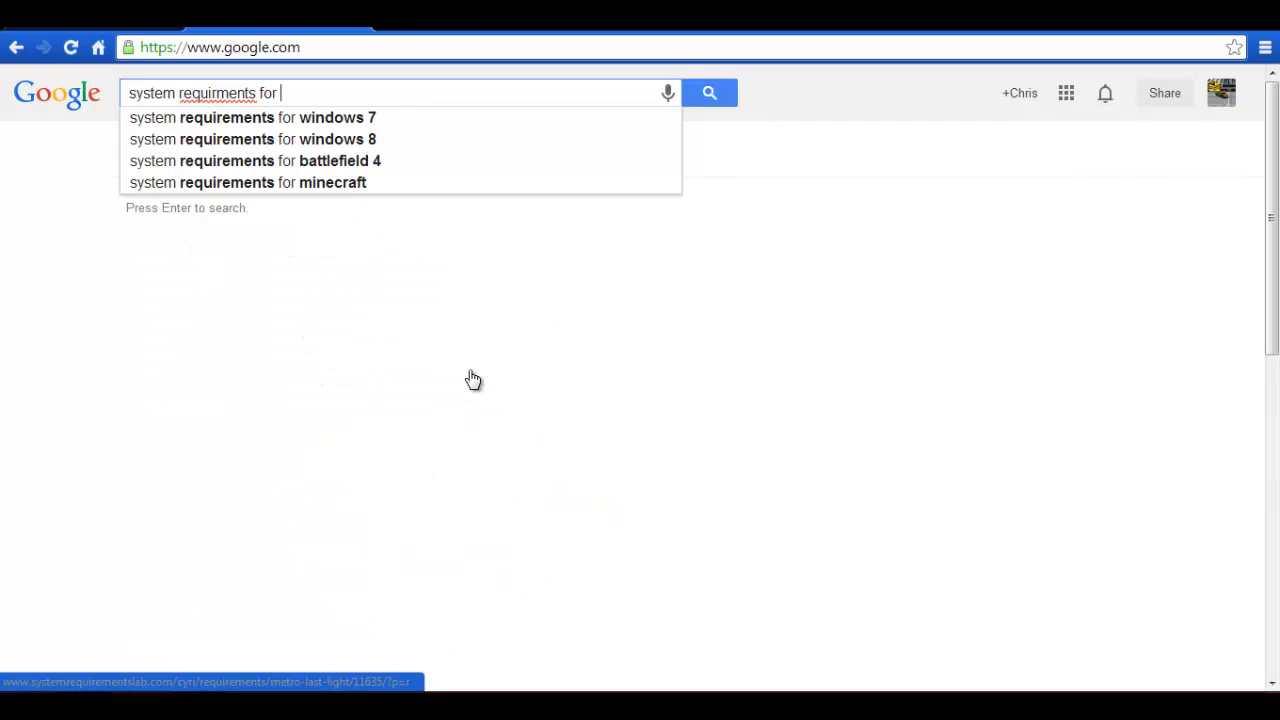
type("roblox")
key("Return")
left_click(294, 240)
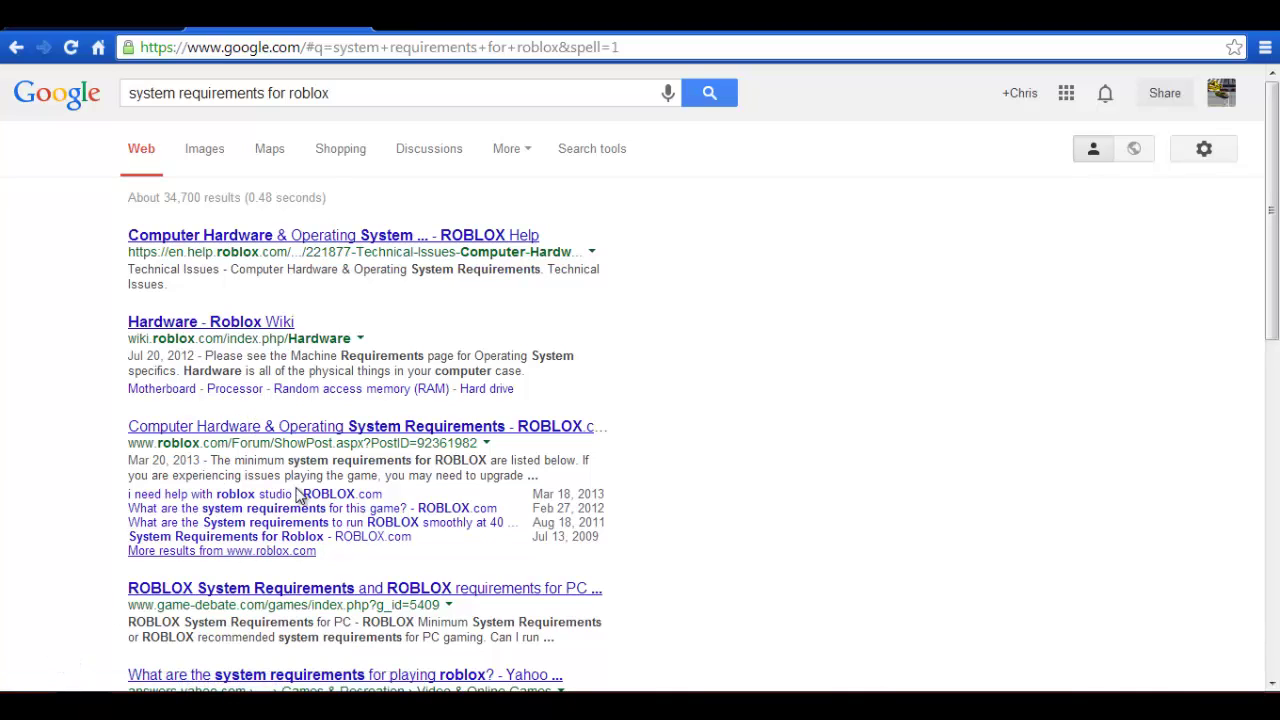
Step: Look at the ROBLOX forum thread on system requirements, return to the results, and open the Roblox Wiki Hardware page
left_click(325, 428)
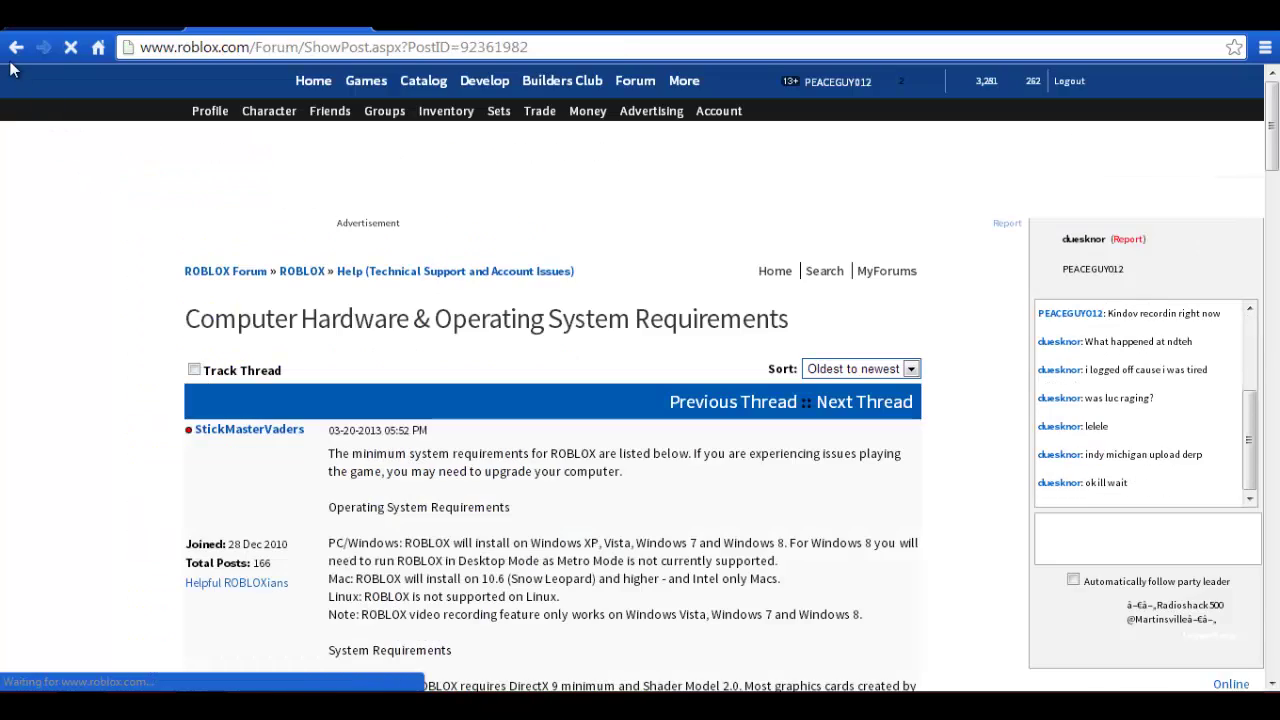
left_click(15, 49)
left_click(218, 320)
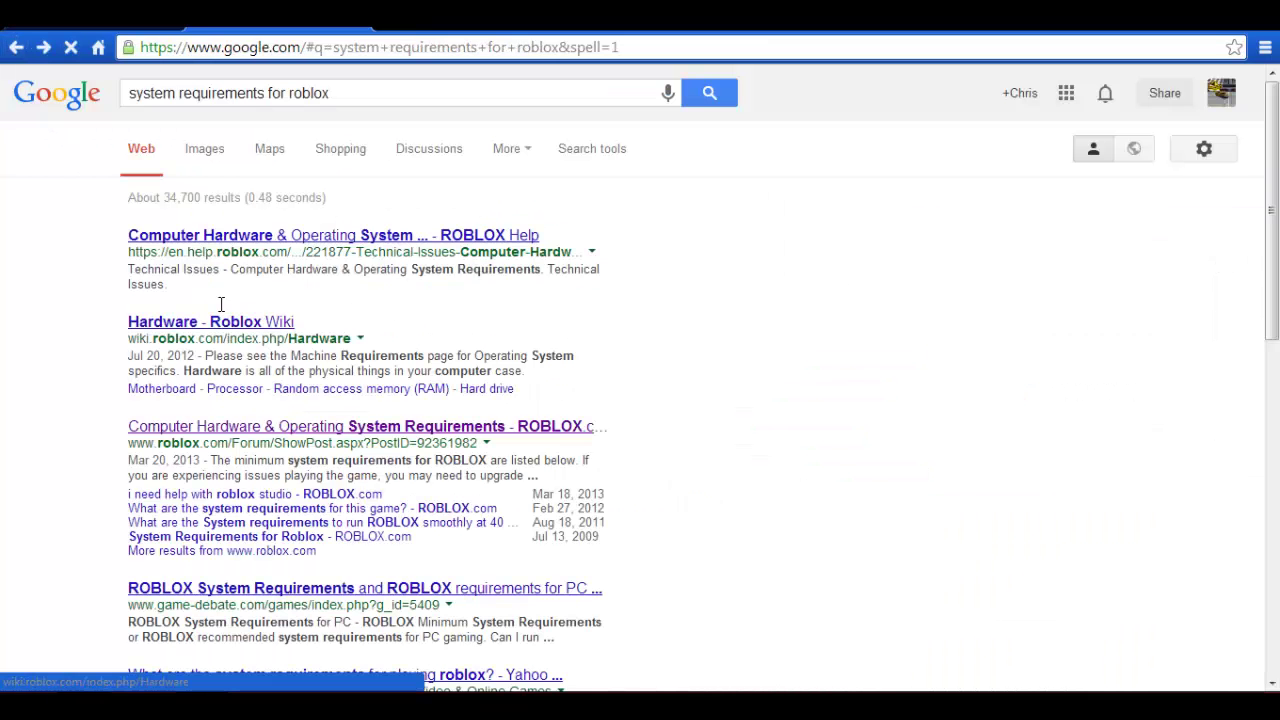
Step: Read through the wiki's Hardware page down to the advice on cleaning up a PC, and return to the ROBLOX home page
scroll(439, 240, "down", 6)
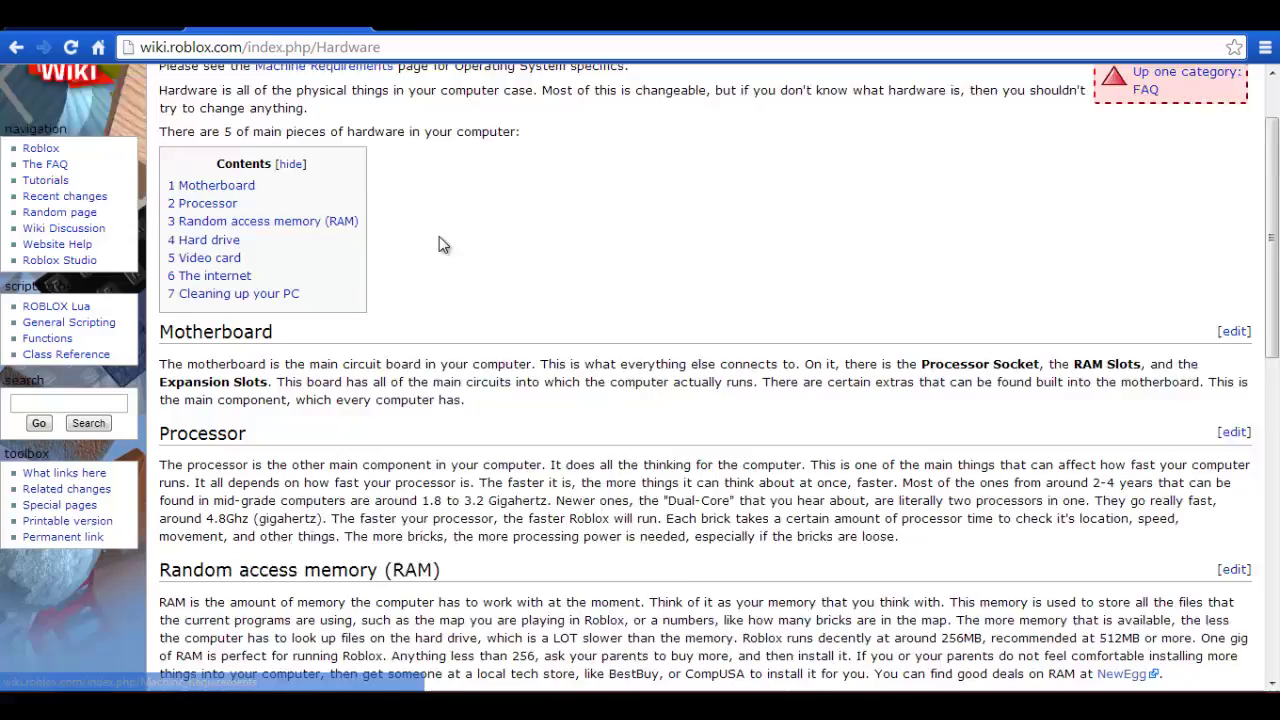
scroll(293, 347, "down", 3)
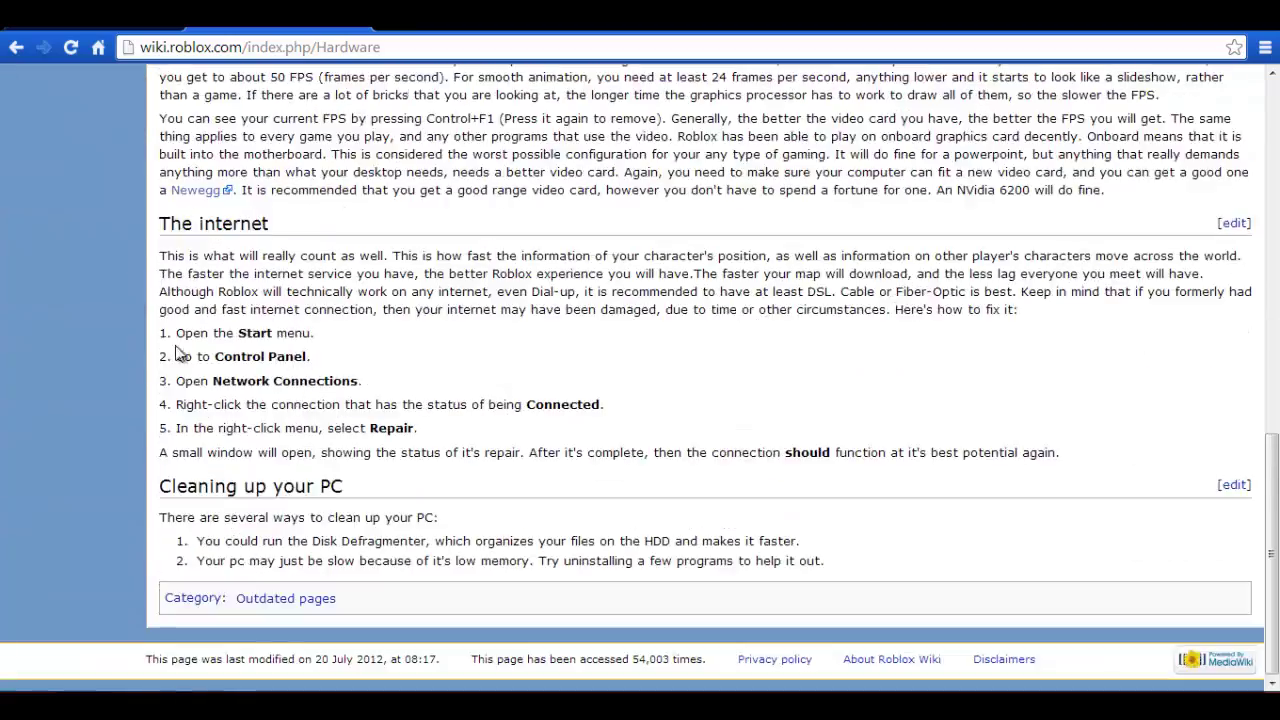
scroll(494, 400, "up", 2)
scroll(491, 429, "down", 2)
scroll(500, 437, "up", 10)
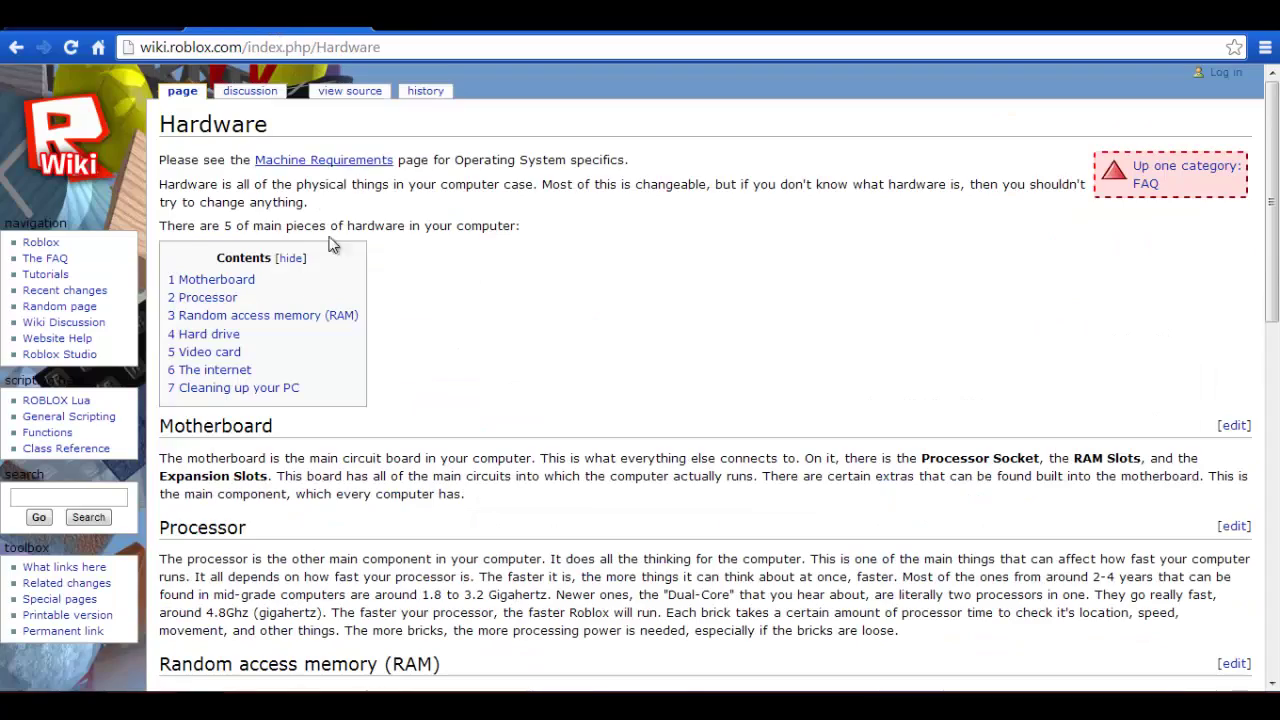
scroll(283, 313, "down", 9)
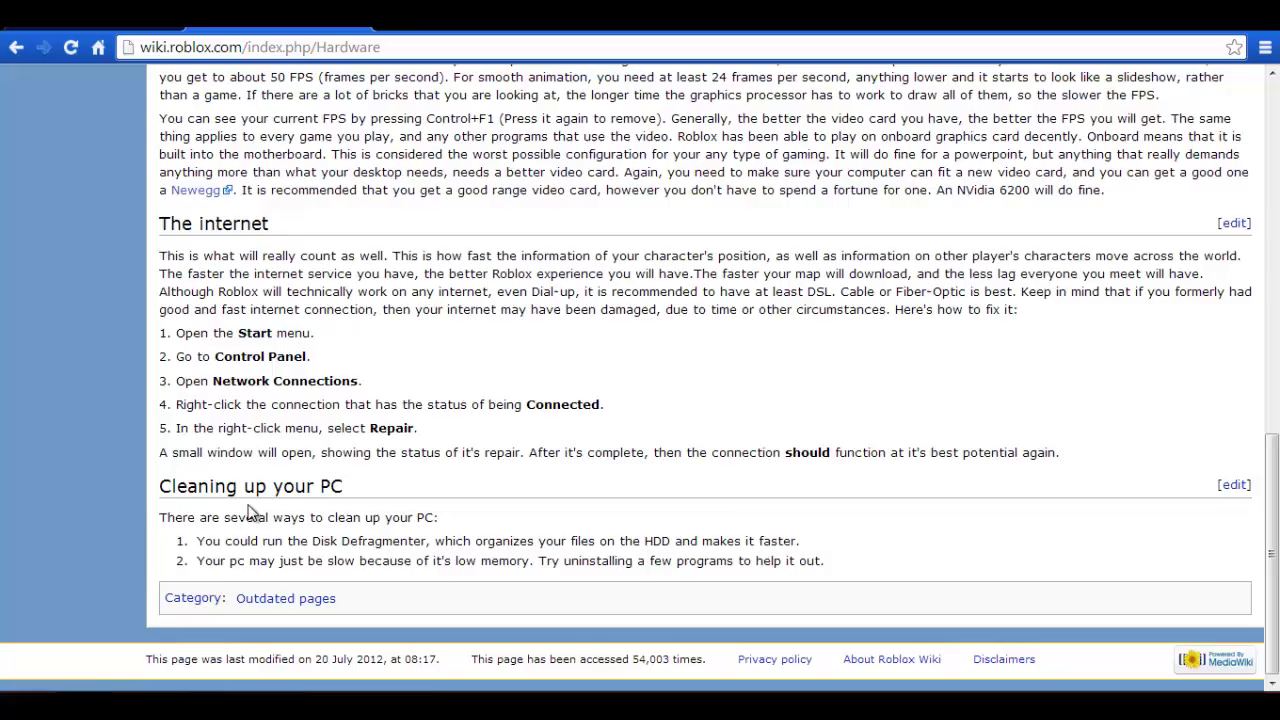
scroll(283, 313, "up", 7)
scroll(283, 313, "up", 3)
scroll(330, 200, "down", 10)
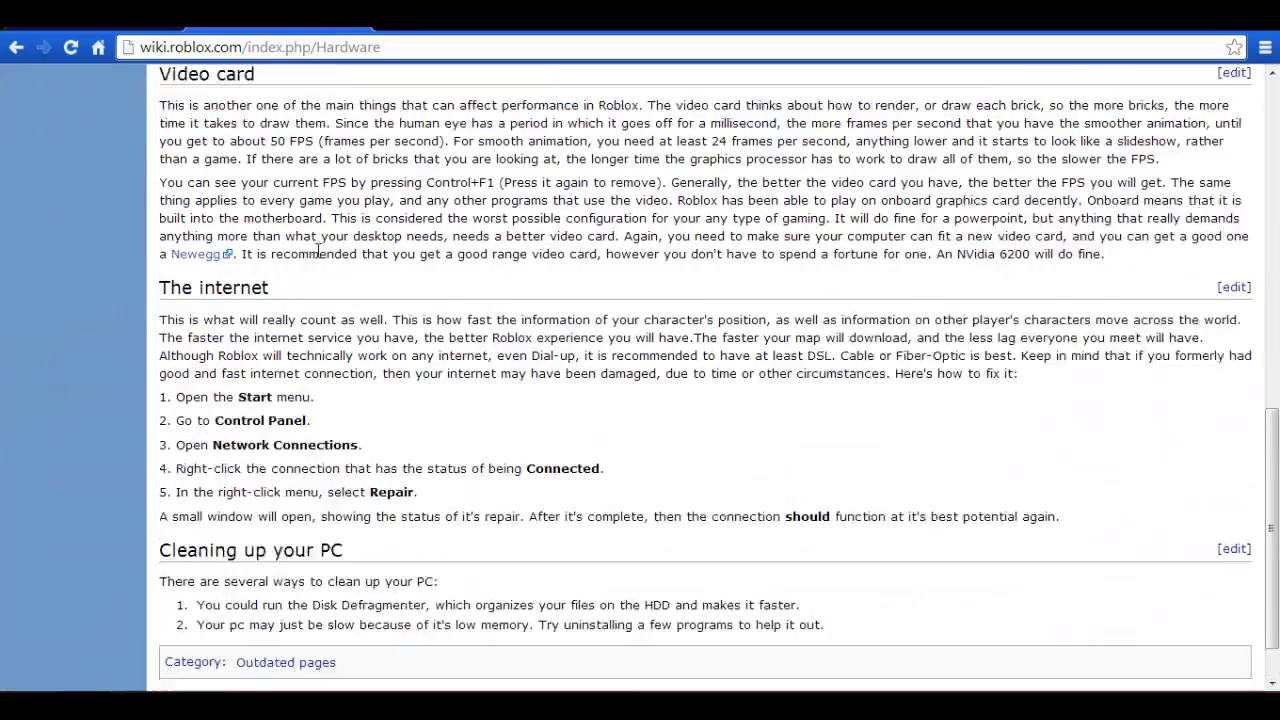
left_click_drag(183, 548, 822, 560)
left_click(390, 588)
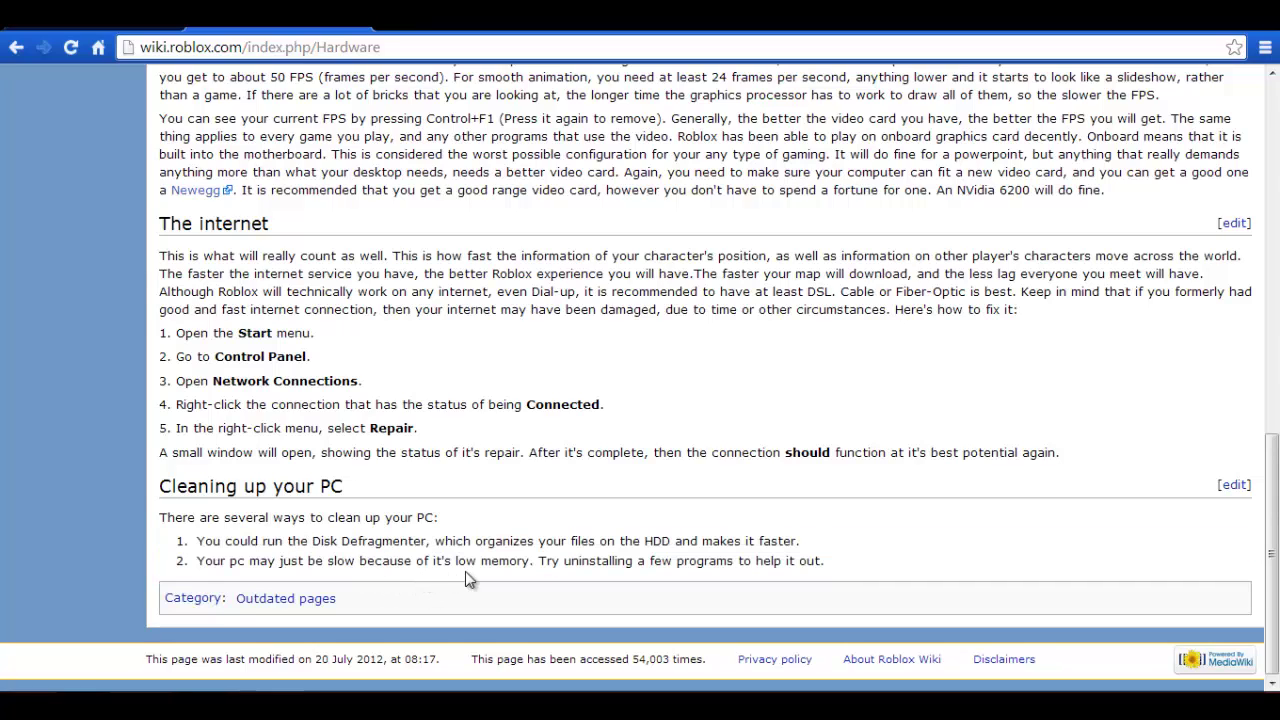
left_click_drag(528, 566, 480, 565)
scroll(491, 491, "up", 4)
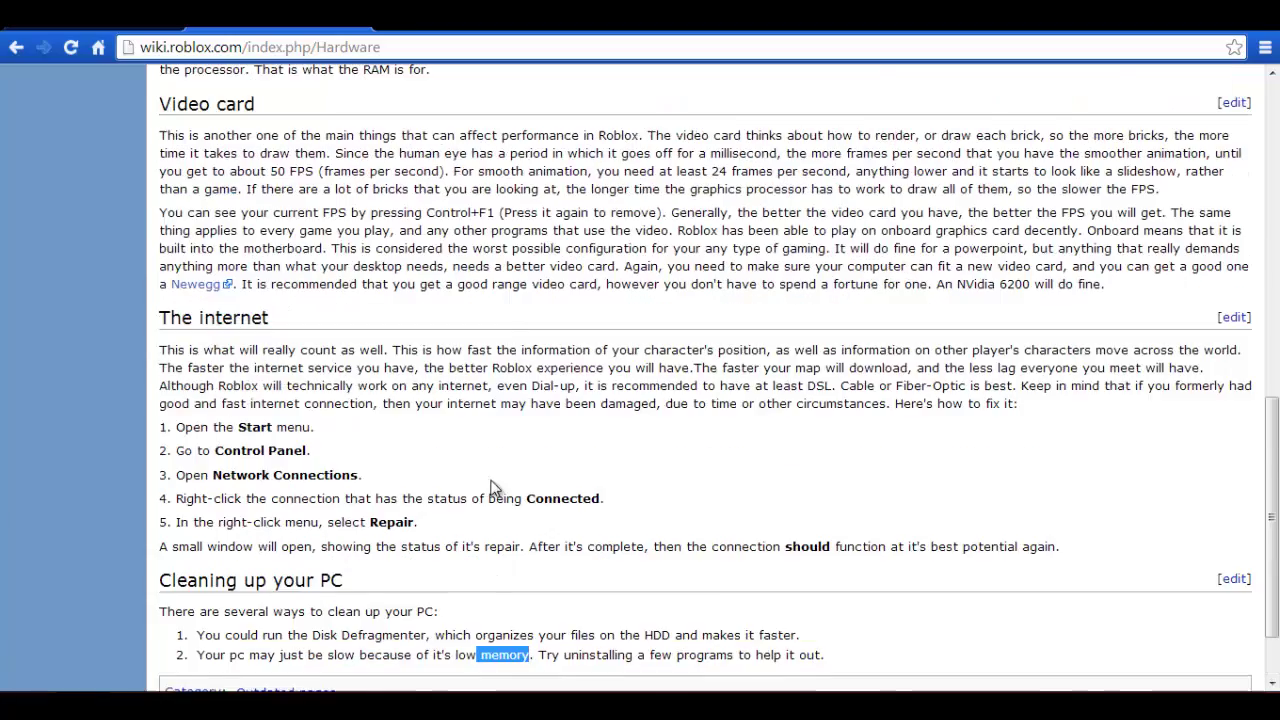
scroll(368, 405, "up", 6)
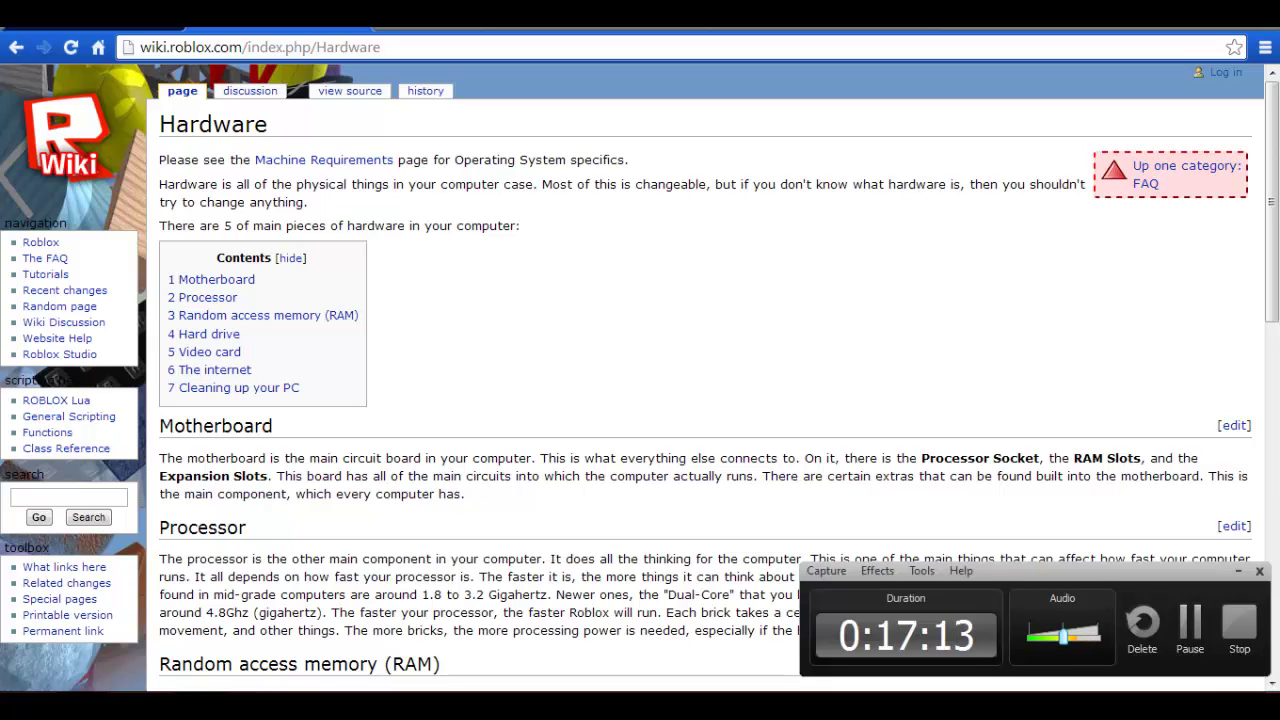
left_click(247, 30)
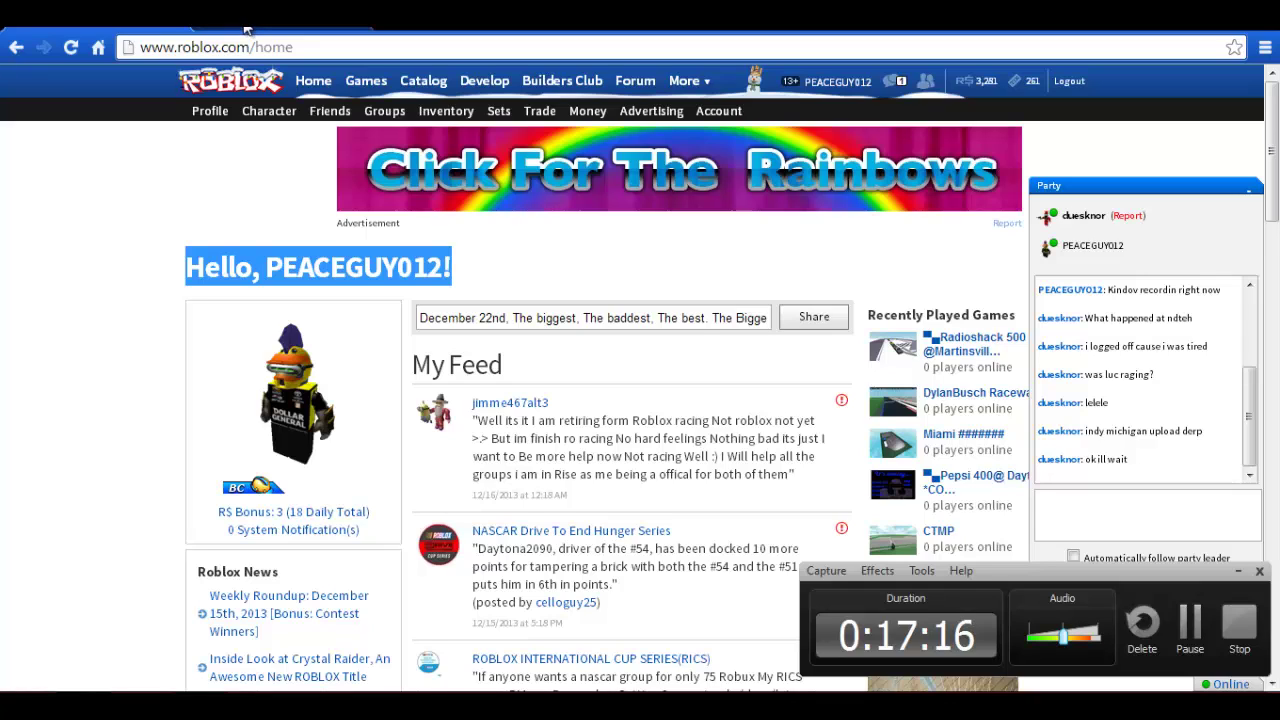
left_click_drag(484, 267, 182, 284)
left_click(157, 294)
left_click(482, 278)
left_click(182, 284)
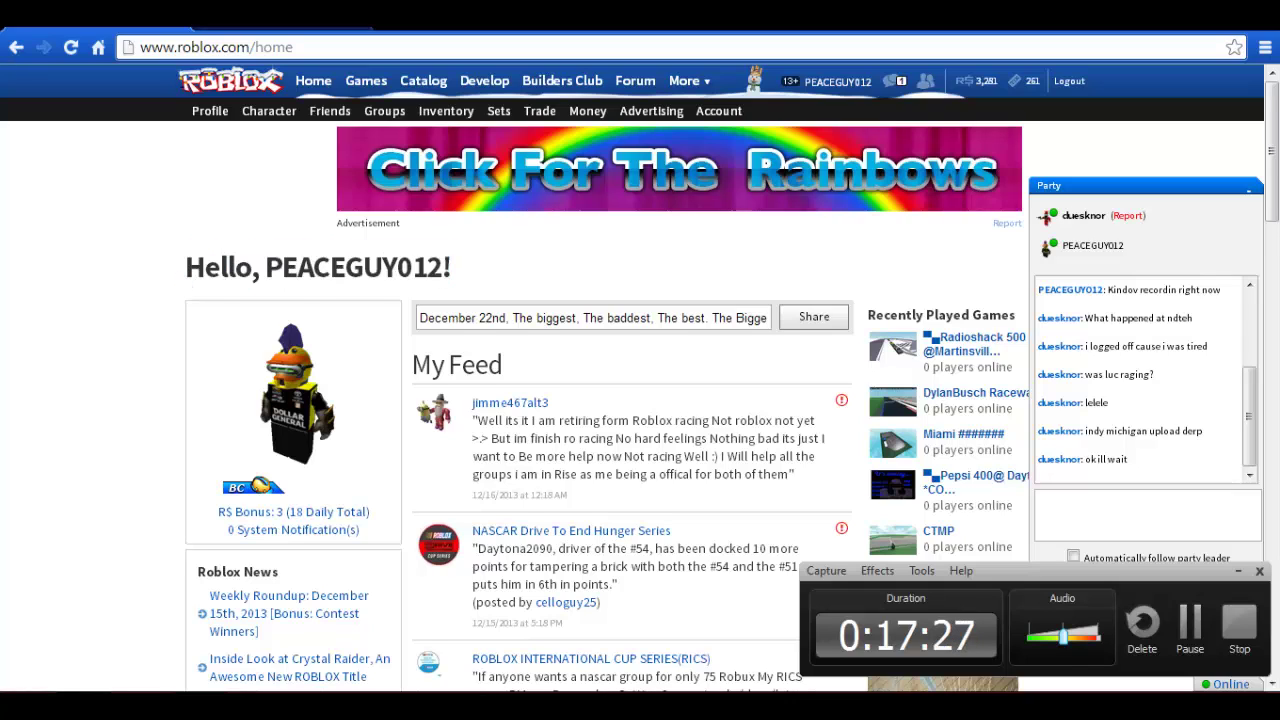